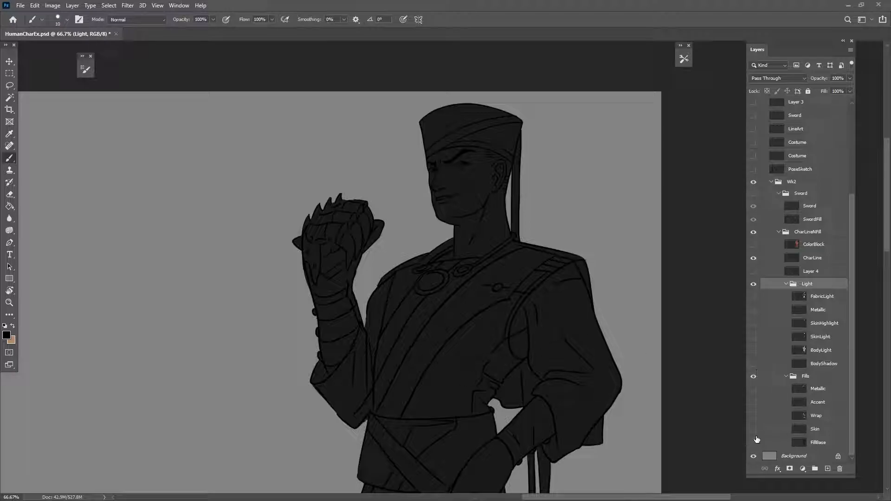
- Load the visible FillBase layer's silhouette as a selection and add a new layer above it
{"action": "left_click", "coordinate": [753, 443]}
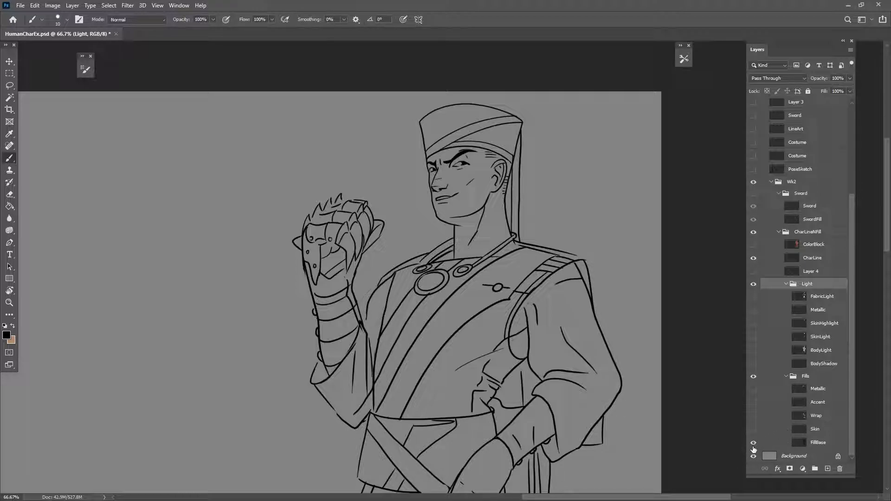
{"action": "left_click", "coordinate": [754, 442]}
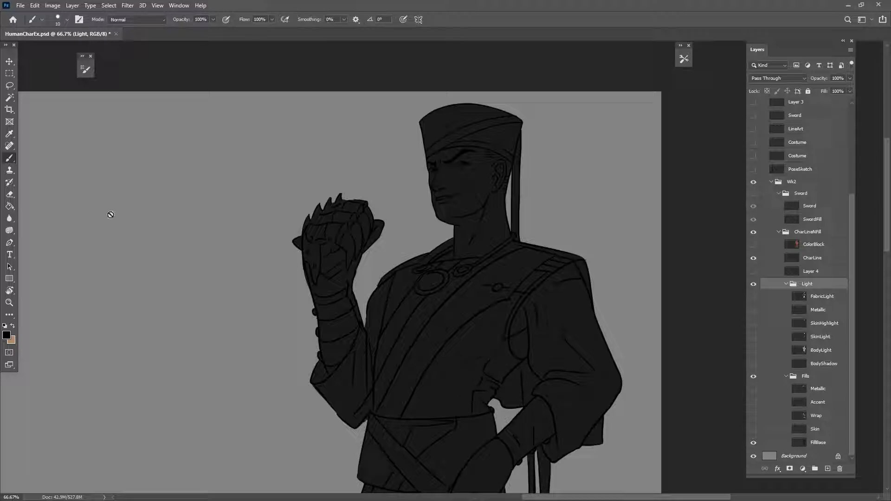
{"action": "left_click", "coordinate": [9, 62]}
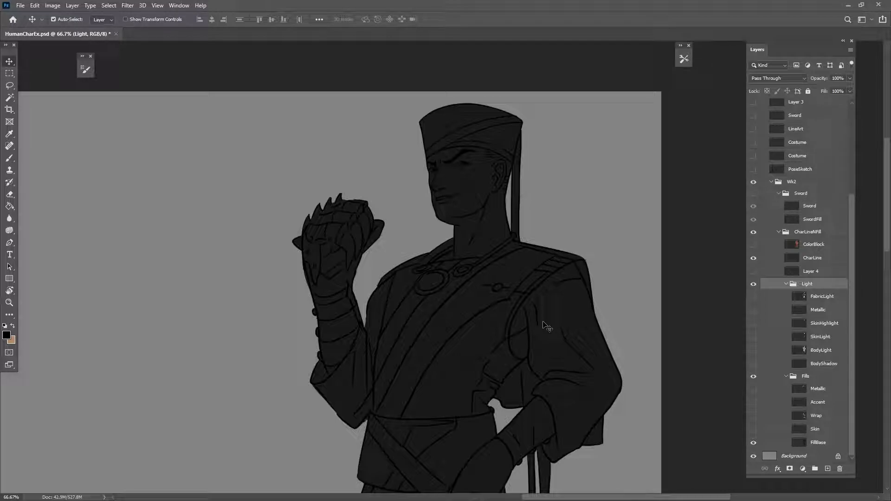
{"action": "left_click", "coordinate": [819, 445]}
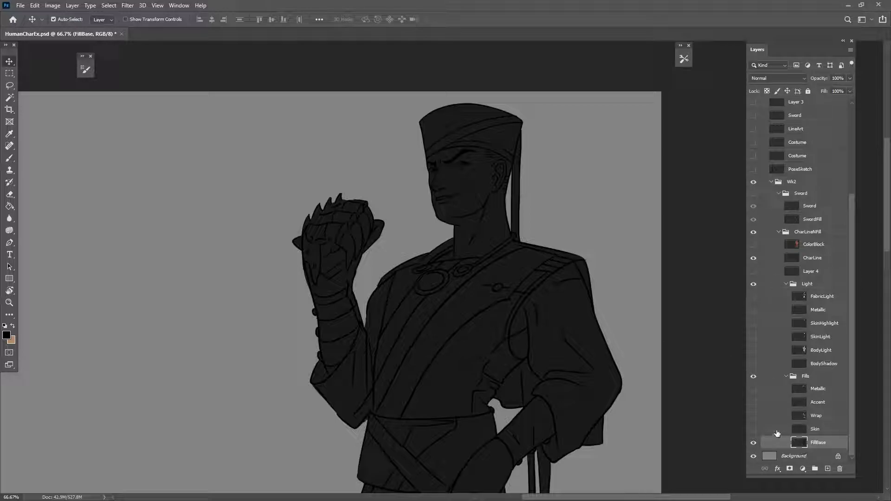
{"action": "left_click", "coordinate": [796, 448], "text": "ctrl"}
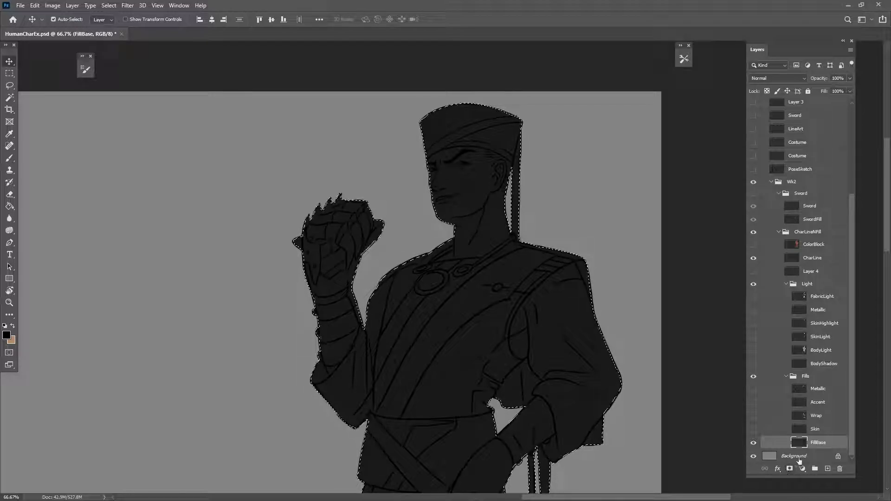
{"action": "left_click", "coordinate": [827, 469]}
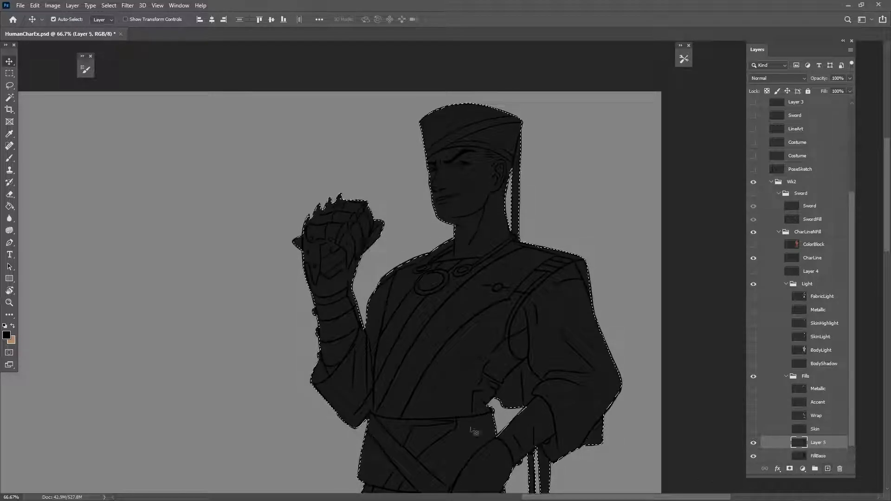
- Set the brush's foreground colour to dark grey #3b3b3b, slightly lighter than the figure's base fill
{"action": "key", "text": "b"}
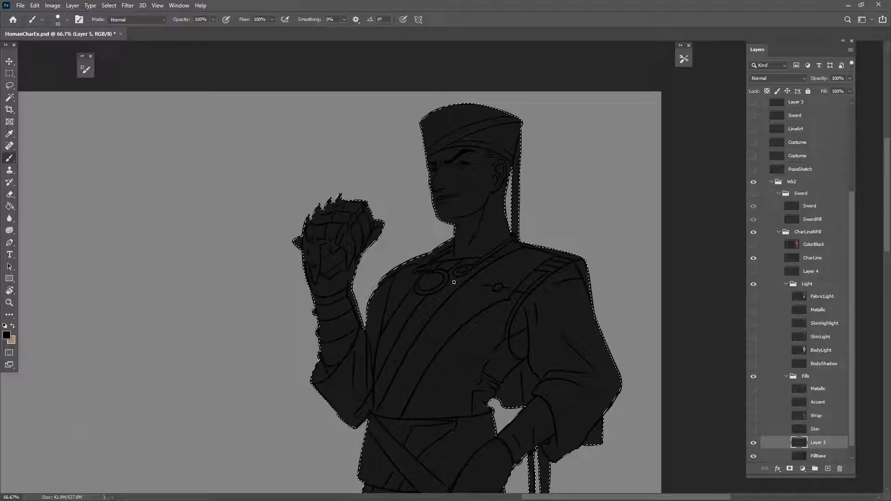
{"action": "left_click", "coordinate": [431, 238], "text": "alt"}
{"action": "left_click", "coordinate": [427, 302], "text": "alt"}
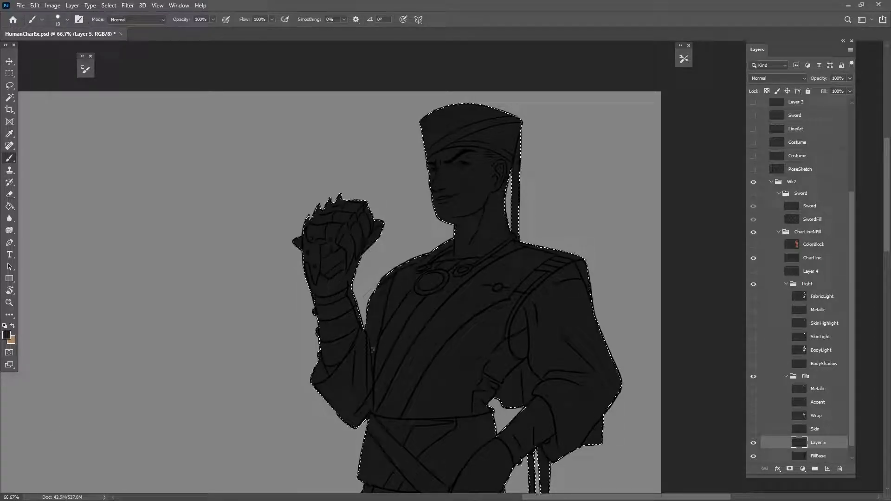
{"action": "left_click", "coordinate": [7, 337]}
{"action": "left_click", "coordinate": [519, 421]}
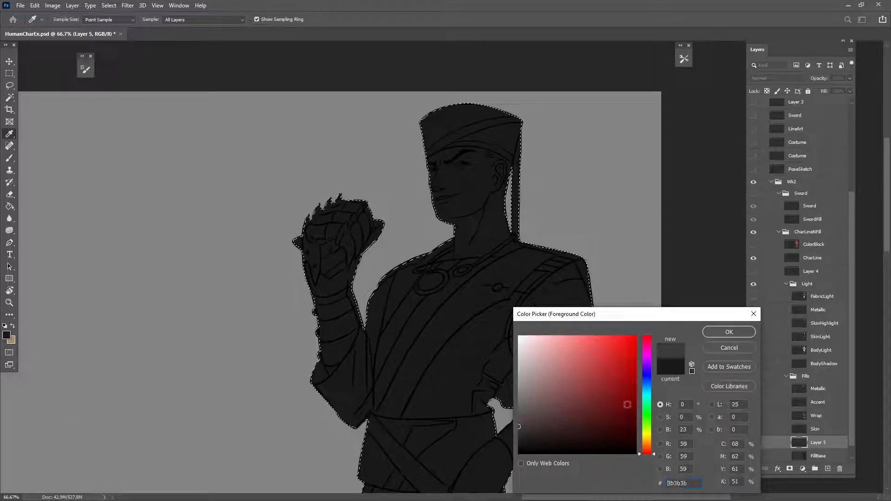
{"action": "left_click", "coordinate": [729, 331]}
- Block in the front of the character's face with the dark grey using an enlarged brush
{"action": "key", "text": "ctrl+plus"}
{"action": "key", "text": "ctrl+plus"}
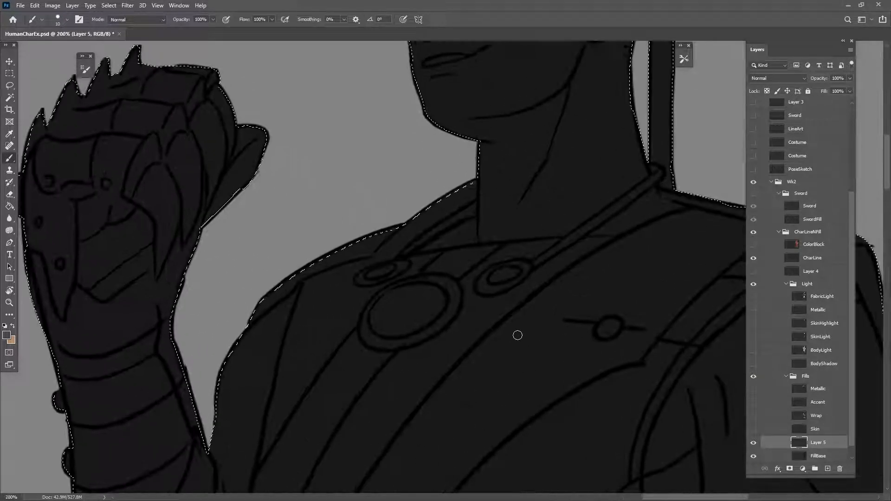
{"action": "scroll", "coordinate": [491, 218], "scroll_direction": "up", "scroll_amount": 5}
{"action": "key", "text": "bracketright"}
{"action": "key", "text": "bracketright"}
{"action": "key", "text": "bracketright"}
{"action": "key", "text": "bracketright"}
{"action": "key", "text": "bracketright"}
{"action": "mouse_move", "coordinate": [241, 260]}
{"action": "left_mouse_down"}
{"action": "mouse_move", "coordinate": [232, 270]}
{"action": "mouse_move", "coordinate": [278, 291]}
{"action": "mouse_move", "coordinate": [283, 353]}
{"action": "mouse_move", "coordinate": [302, 403]}
{"action": "mouse_move", "coordinate": [336, 426]}
{"action": "left_mouse_up"}
- Extend the dark grey skin fill over the rest of the face, the ear and most of the neck
{"action": "left_click", "coordinate": [684, 59]}
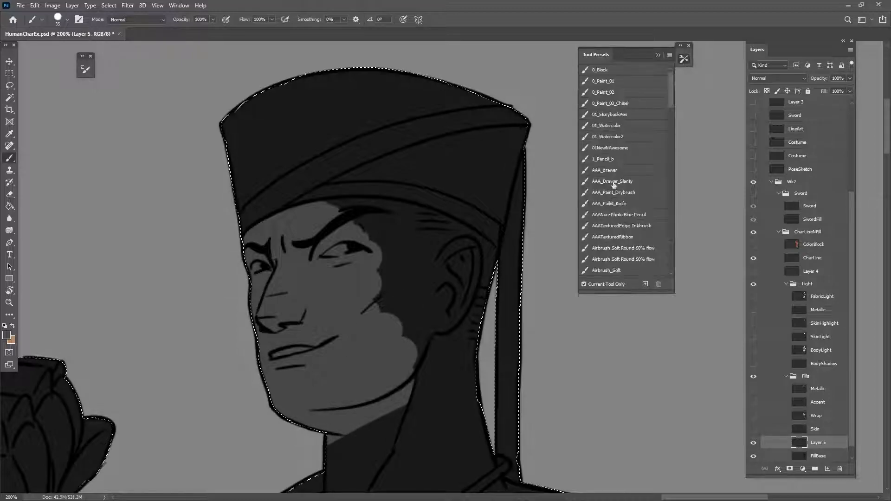
{"action": "left_click", "coordinate": [658, 55]}
{"action": "mouse_move", "coordinate": [310, 227]}
{"action": "left_mouse_down"}
{"action": "mouse_move", "coordinate": [376, 221]}
{"action": "mouse_move", "coordinate": [343, 215]}
{"action": "mouse_move", "coordinate": [464, 241]}
{"action": "mouse_move", "coordinate": [389, 297]}
{"action": "mouse_move", "coordinate": [478, 250]}
{"action": "mouse_move", "coordinate": [483, 276]}
{"action": "mouse_move", "coordinate": [459, 334]}
{"action": "mouse_move", "coordinate": [426, 353]}
{"action": "mouse_move", "coordinate": [383, 308]}
{"action": "left_mouse_up"}
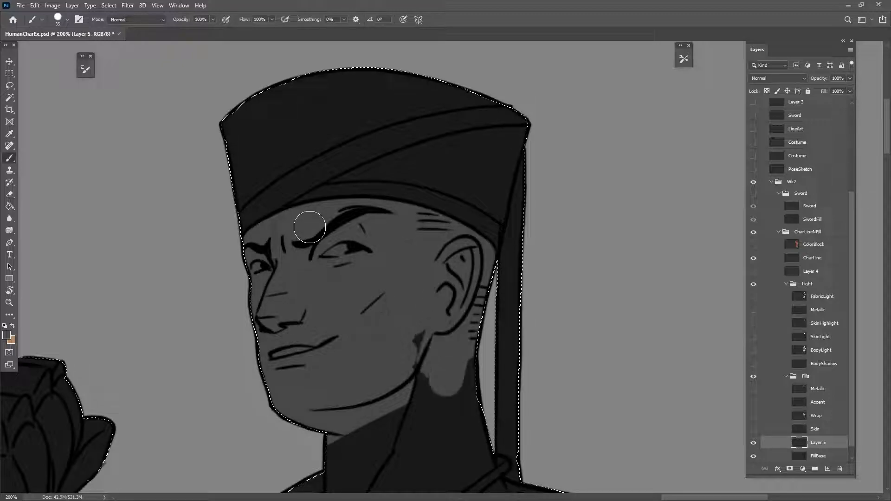
{"action": "left_click_drag", "start_coordinate": [453, 423], "coordinate": [466, 314]}
{"action": "mouse_move", "coordinate": [359, 341]}
{"action": "left_mouse_down"}
{"action": "mouse_move", "coordinate": [358, 350]}
{"action": "mouse_move", "coordinate": [360, 322]}
{"action": "mouse_move", "coordinate": [464, 269]}
{"action": "mouse_move", "coordinate": [487, 316]}
{"action": "mouse_move", "coordinate": [474, 336]}
{"action": "mouse_move", "coordinate": [385, 390]}
{"action": "mouse_move", "coordinate": [478, 366]}
{"action": "mouse_move", "coordinate": [430, 353]}
{"action": "left_mouse_up"}
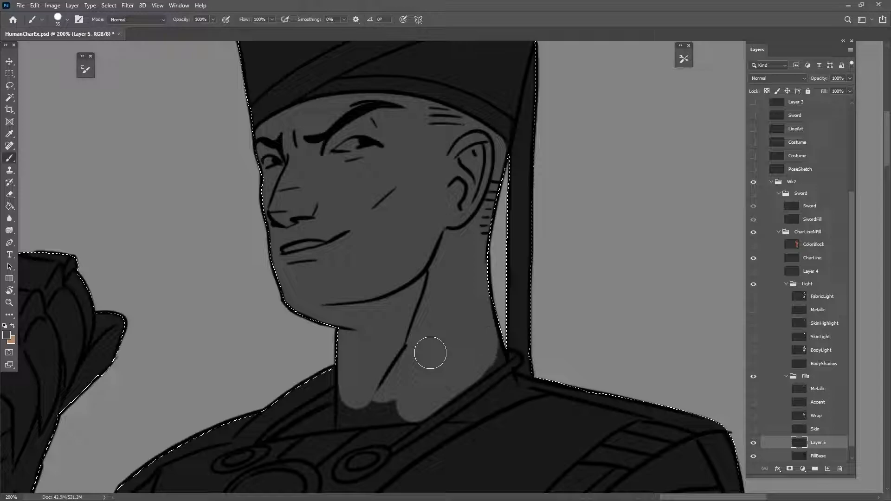
- Fill the base of the neck and the small skin gap beside the collar using smaller brush sizes
{"action": "key", "text": "bracketleft"}
{"action": "key", "text": "bracketleft"}
{"action": "key", "text": "bracketleft"}
{"action": "key", "text": "bracketleft"}
{"action": "key", "text": "bracketleft"}
{"action": "key", "text": "bracketleft"}
{"action": "key", "text": "bracketleft"}
{"action": "key", "text": "bracketleft"}
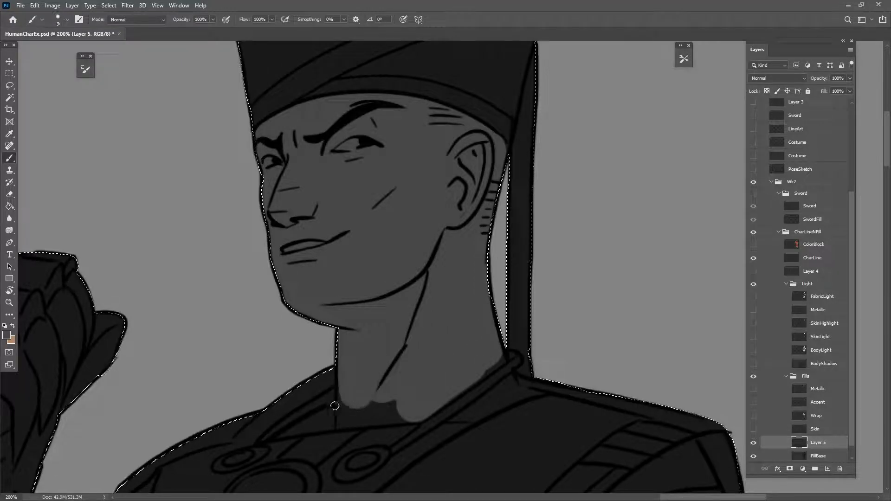
{"action": "mouse_move", "coordinate": [284, 433]}
{"action": "left_mouse_down"}
{"action": "mouse_move", "coordinate": [276, 439]}
{"action": "mouse_move", "coordinate": [343, 420]}
{"action": "mouse_move", "coordinate": [282, 435]}
{"action": "left_mouse_up"}
{"action": "key", "text": "bracketright"}
{"action": "key", "text": "bracketright"}
{"action": "key", "text": "bracketright"}
{"action": "key", "text": "bracketright"}
{"action": "left_click_drag", "start_coordinate": [353, 413], "coordinate": [338, 418]}
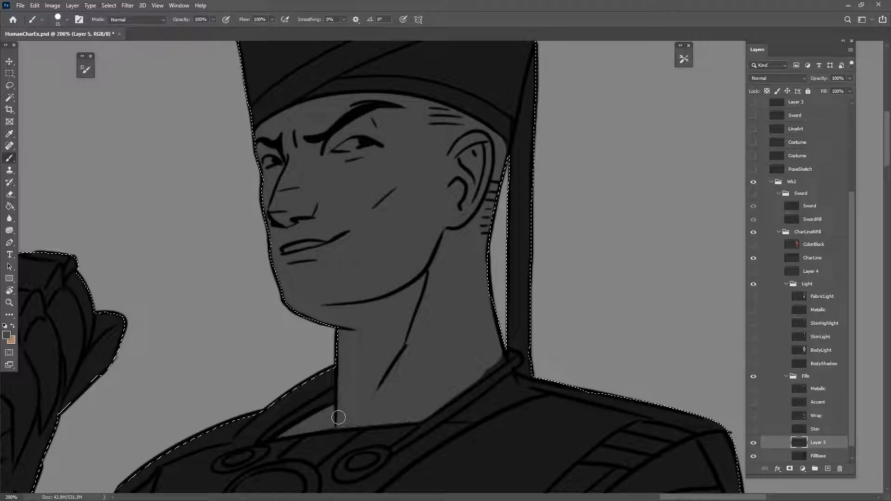
- Paint the skin edge along the neck cord and the exposed patch between the cord and the robe's shoulder
{"action": "key", "text": "bracketleft"}
{"action": "key", "text": "bracketleft"}
{"action": "key", "text": "bracketleft"}
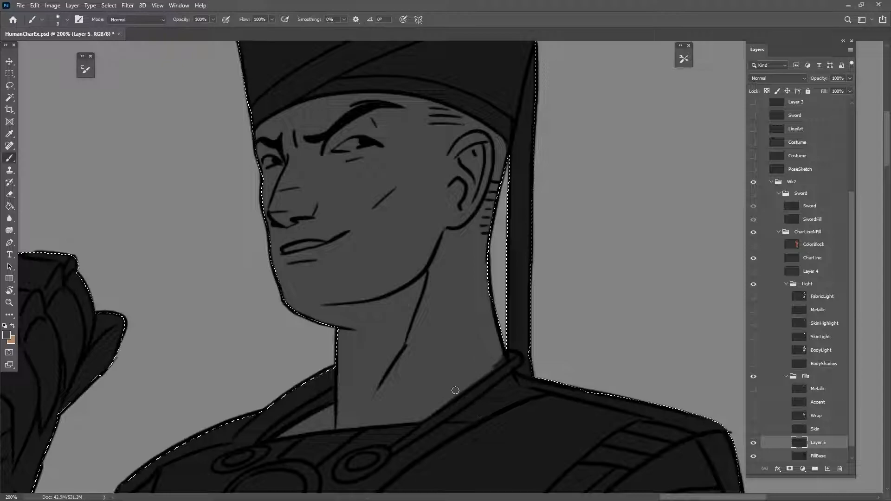
{"action": "left_click_drag", "start_coordinate": [455, 391], "coordinate": [475, 403]}
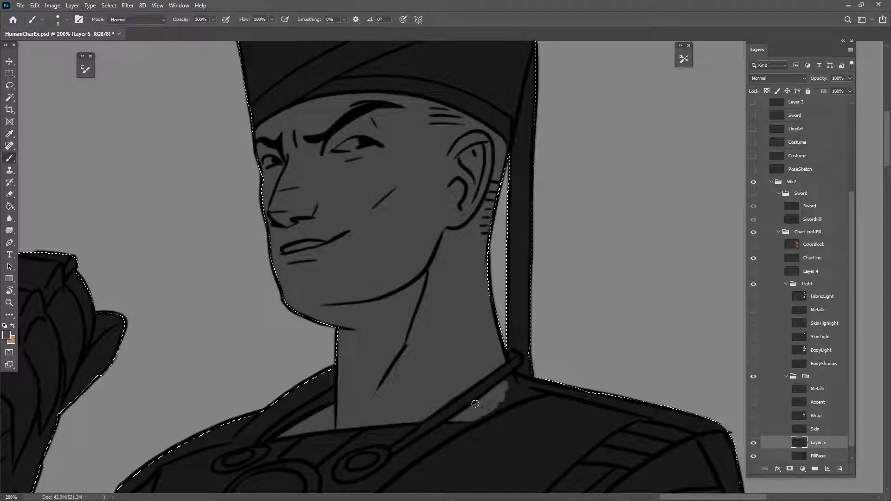
{"action": "key", "text": "bracketleft"}
{"action": "key", "text": "bracketleft"}
{"action": "left_click_drag", "start_coordinate": [512, 394], "coordinate": [542, 390]}
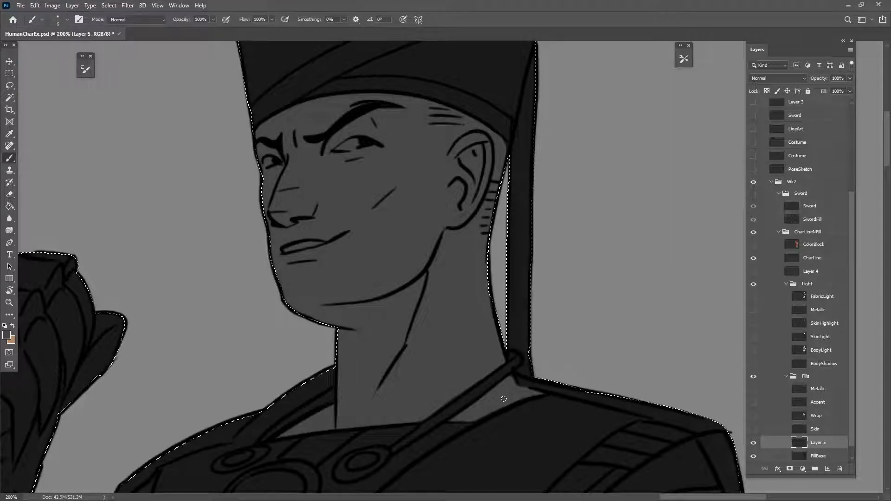
{"action": "scroll", "coordinate": [537, 462], "scroll_direction": "down", "scroll_amount": 7}
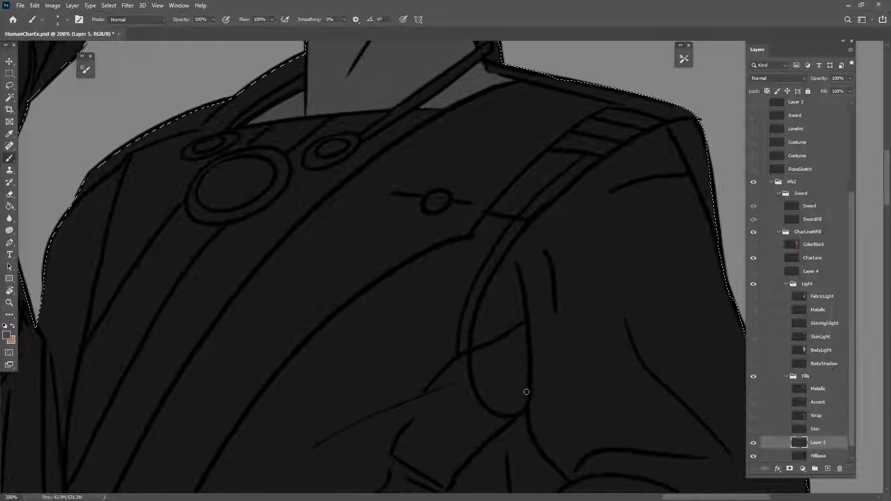
{"action": "key", "text": "ctrl+minus"}
{"action": "key", "text": "ctrl+minus"}
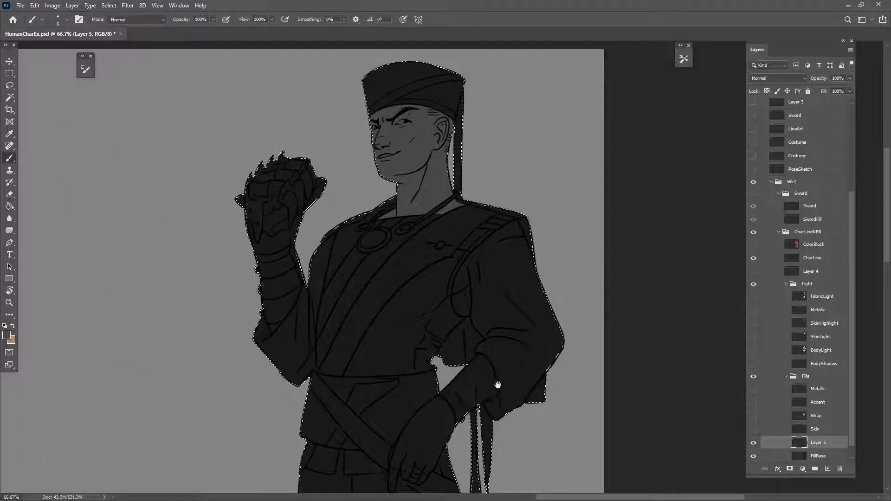
{"action": "left_click_drag", "start_coordinate": [496, 384], "coordinate": [481, 411]}
{"action": "key", "text": "ctrl+d"}
{"action": "scroll", "coordinate": [514, 363], "scroll_direction": "down", "scroll_amount": 2}
{"action": "key", "text": "ctrl+shift+d"}
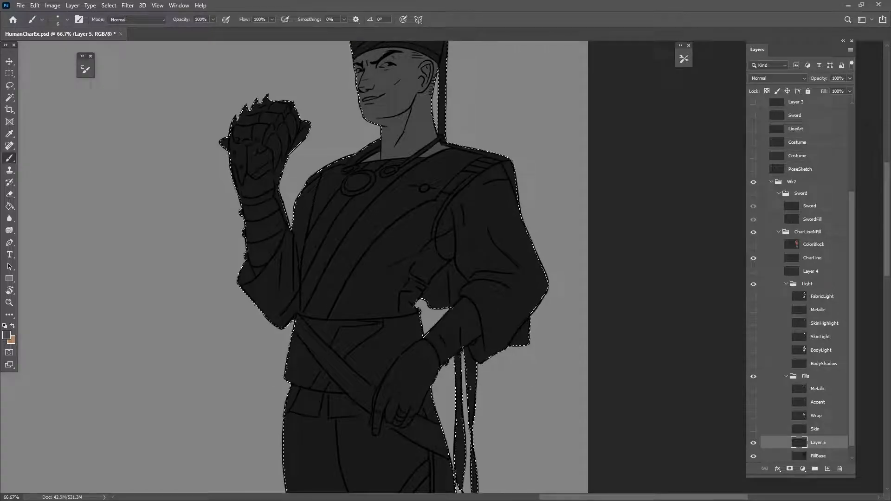
- Block in the back and curled fingers of the hand resting at the hip with dark grey using a larger brush
{"action": "key", "text": "ctrl+plus"}
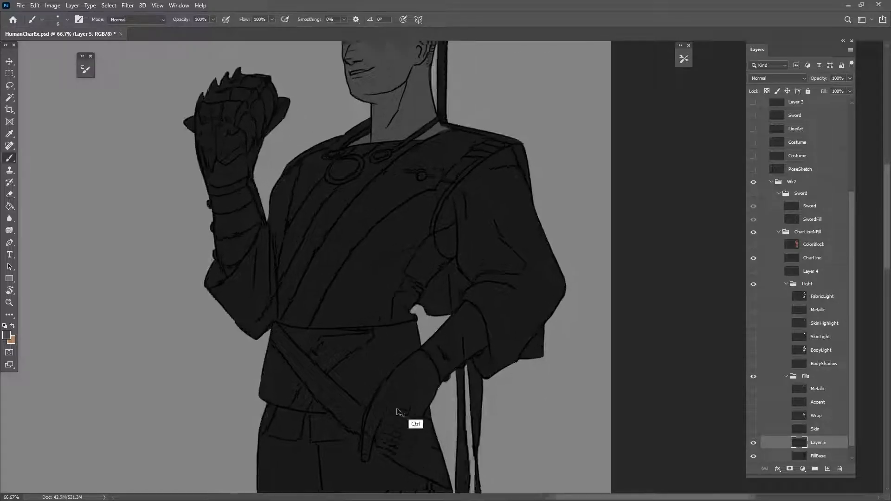
{"action": "key", "text": "ctrl+plus"}
{"action": "key", "text": "ctrl+plus"}
{"action": "key", "text": "ctrl+plus"}
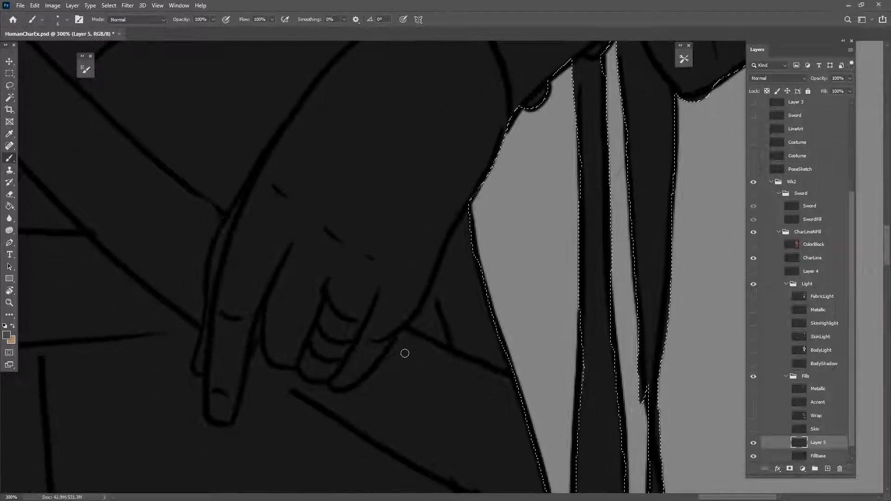
{"action": "key", "text": "bracketright"}
{"action": "key", "text": "bracketright"}
{"action": "key", "text": "bracketright"}
{"action": "key", "text": "bracketright"}
{"action": "key", "text": "bracketright"}
{"action": "key", "text": "bracketright"}
{"action": "key", "text": "bracketright"}
{"action": "key", "text": "bracketright"}
{"action": "key", "text": "bracketright"}
{"action": "mouse_move", "coordinate": [288, 201]}
{"action": "left_mouse_down"}
{"action": "mouse_move", "coordinate": [298, 278]}
{"action": "mouse_move", "coordinate": [259, 366]}
{"action": "left_mouse_up"}
{"action": "mouse_move", "coordinate": [188, 390]}
{"action": "left_mouse_down"}
{"action": "mouse_move", "coordinate": [290, 245]}
{"action": "mouse_move", "coordinate": [364, 184]}
{"action": "mouse_move", "coordinate": [378, 200]}
{"action": "mouse_move", "coordinate": [288, 289]}
{"action": "mouse_move", "coordinate": [267, 337]}
{"action": "mouse_move", "coordinate": [332, 312]}
{"action": "mouse_move", "coordinate": [403, 240]}
{"action": "mouse_move", "coordinate": [410, 250]}
{"action": "mouse_move", "coordinate": [399, 297]}
{"action": "mouse_move", "coordinate": [369, 357]}
{"action": "left_mouse_up"}
{"action": "left_click_drag", "start_coordinate": [372, 337], "coordinate": [400, 248]}
{"action": "mouse_move", "coordinate": [334, 233]}
{"action": "left_mouse_down"}
{"action": "mouse_move", "coordinate": [251, 345]}
{"action": "mouse_move", "coordinate": [242, 418]}
{"action": "mouse_move", "coordinate": [290, 400]}
{"action": "mouse_move", "coordinate": [276, 430]}
{"action": "mouse_move", "coordinate": [360, 282]}
{"action": "mouse_move", "coordinate": [369, 297]}
{"action": "mouse_move", "coordinate": [388, 275]}
{"action": "left_mouse_up"}
{"action": "mouse_move", "coordinate": [432, 203]}
{"action": "left_mouse_down"}
{"action": "mouse_move", "coordinate": [412, 263]}
{"action": "mouse_move", "coordinate": [318, 426]}
{"action": "left_mouse_up"}
- Complete the hip hand's skin fill along the extended finger and thumb with a smaller brush
{"action": "key", "text": "["}
{"action": "key", "text": "["}
{"action": "key", "text": "["}
{"action": "key", "text": "["}
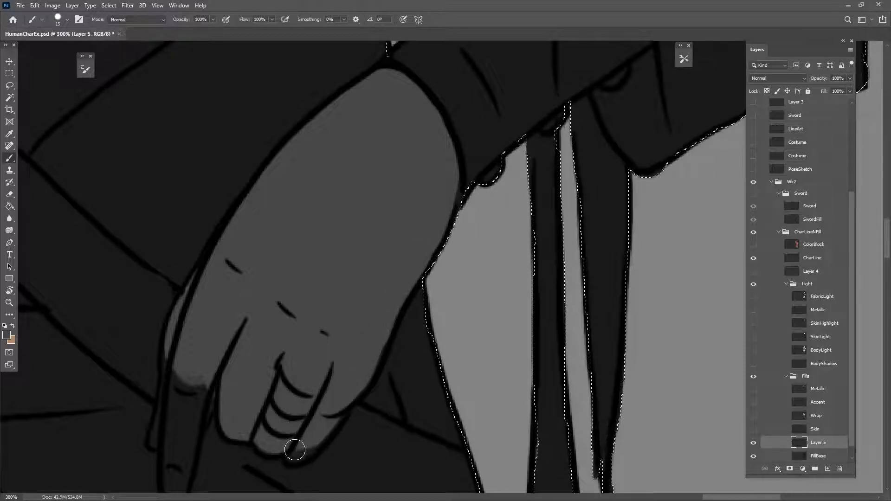
{"action": "left_click_drag", "start_coordinate": [193, 349], "coordinate": [179, 397]}
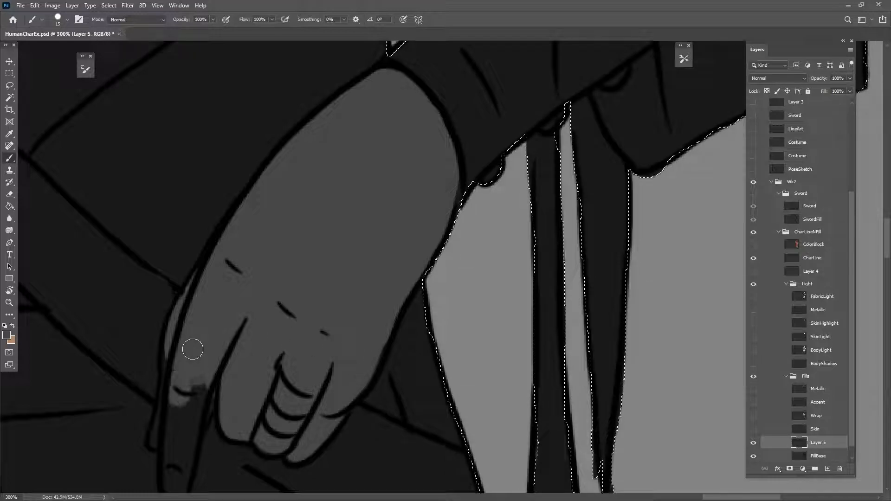
{"action": "left_click_drag", "start_coordinate": [275, 392], "coordinate": [366, 274]}
{"action": "mouse_move", "coordinate": [265, 225]}
{"action": "left_mouse_down"}
{"action": "mouse_move", "coordinate": [253, 316]}
{"action": "mouse_move", "coordinate": [278, 279]}
{"action": "mouse_move", "coordinate": [282, 316]}
{"action": "mouse_move", "coordinate": [265, 360]}
{"action": "left_mouse_up"}
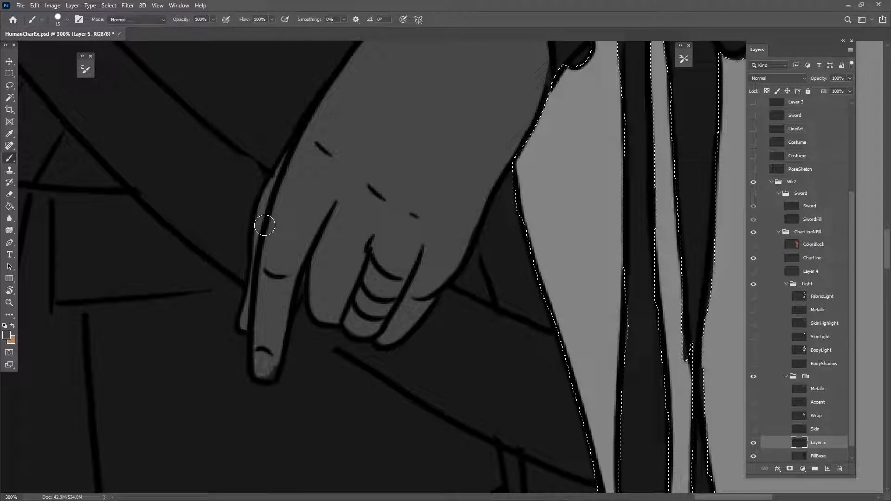
{"action": "left_click_drag", "start_coordinate": [360, 283], "coordinate": [325, 322]}
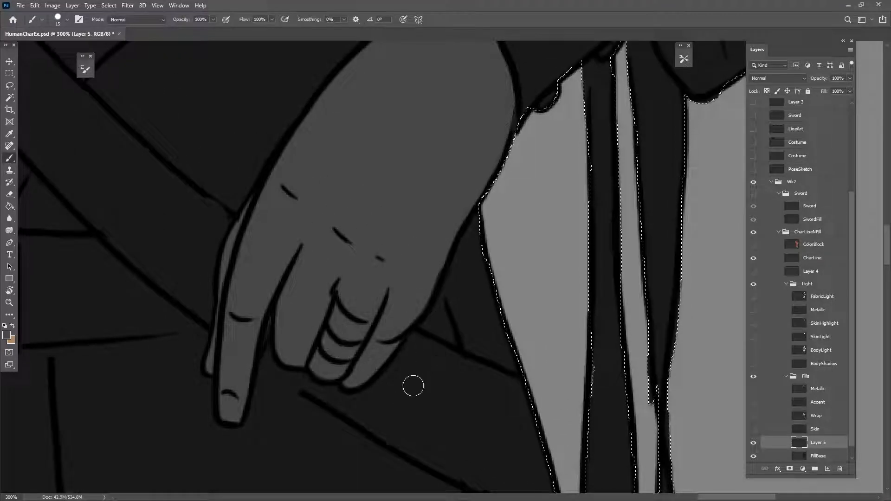
{"action": "left_click_drag", "start_coordinate": [449, 319], "coordinate": [423, 360]}
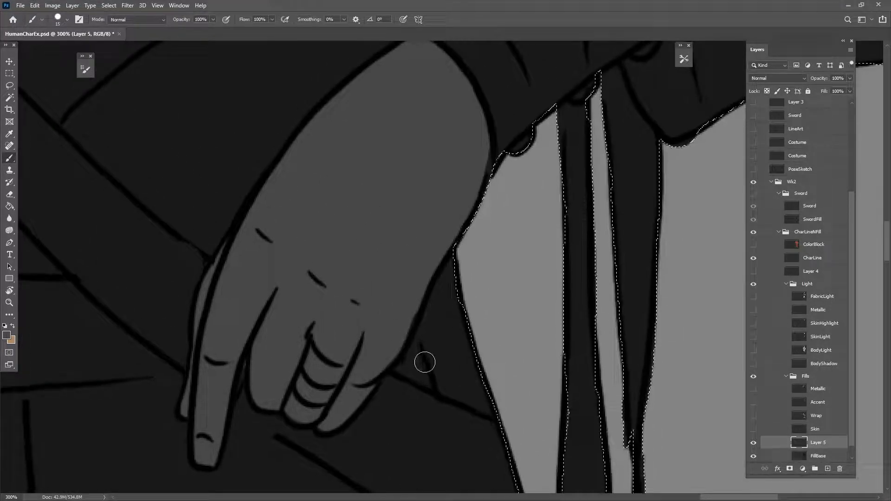
- Deselect the silhouette and add a new layer above the painted skin layer
{"action": "key", "text": "ctrl+minus"}
{"action": "key", "text": "ctrl+minus"}
{"action": "key", "text": "ctrl+minus"}
{"action": "key", "text": "ctrl+minus"}
{"action": "left_click_drag", "start_coordinate": [508, 212], "coordinate": [464, 376]}
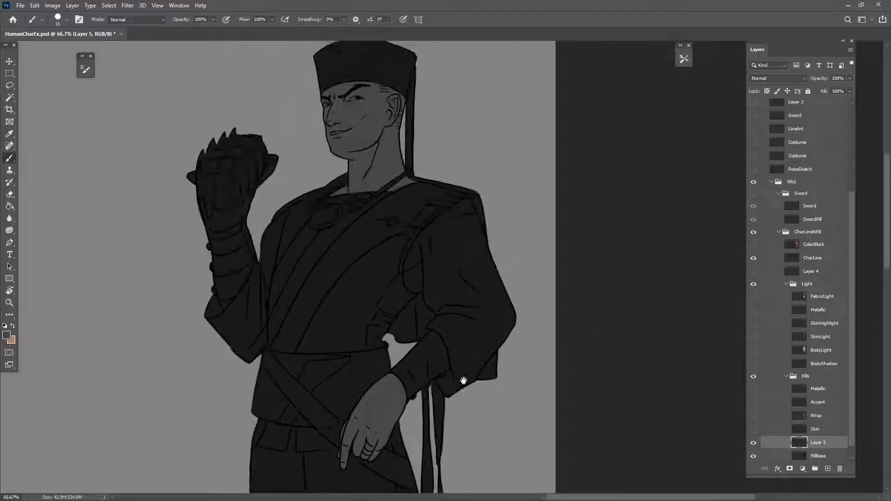
{"action": "key", "text": "ctrl+d"}
{"action": "left_click_drag", "start_coordinate": [473, 328], "coordinate": [482, 357]}
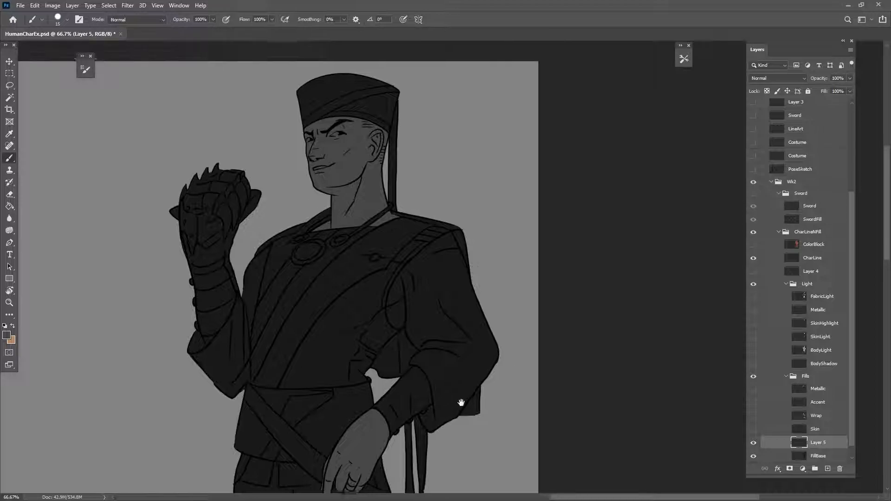
{"action": "left_click_drag", "start_coordinate": [425, 380], "coordinate": [424, 358]}
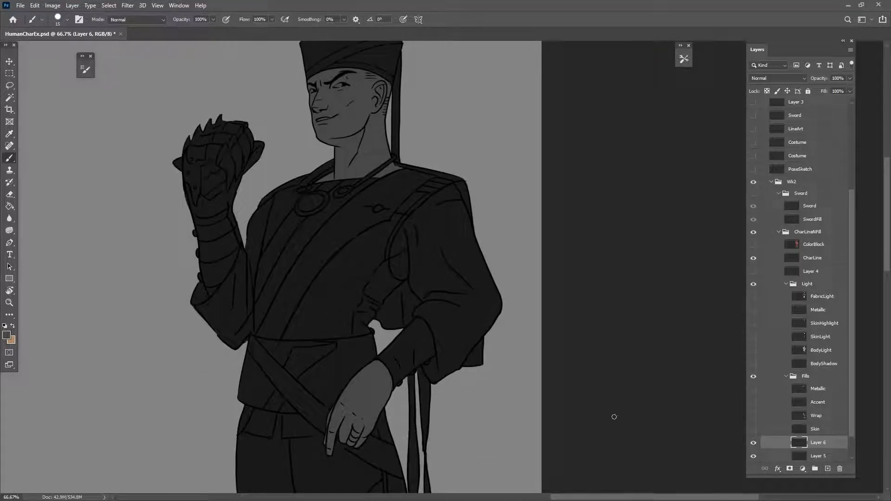
- Set the foreground colour to light grey #a4a4a4 and load the FillBase silhouette as a selection
{"action": "left_click", "coordinate": [6, 334]}
{"action": "left_click_drag", "start_coordinate": [530, 402], "coordinate": [518, 377]}
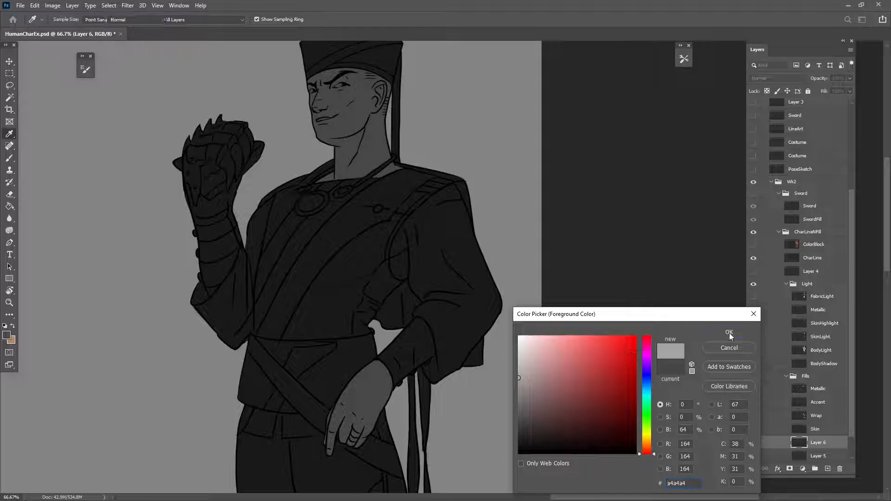
{"action": "left_click", "coordinate": [729, 333]}
{"action": "left_click_drag", "start_coordinate": [397, 294], "coordinate": [428, 354]}
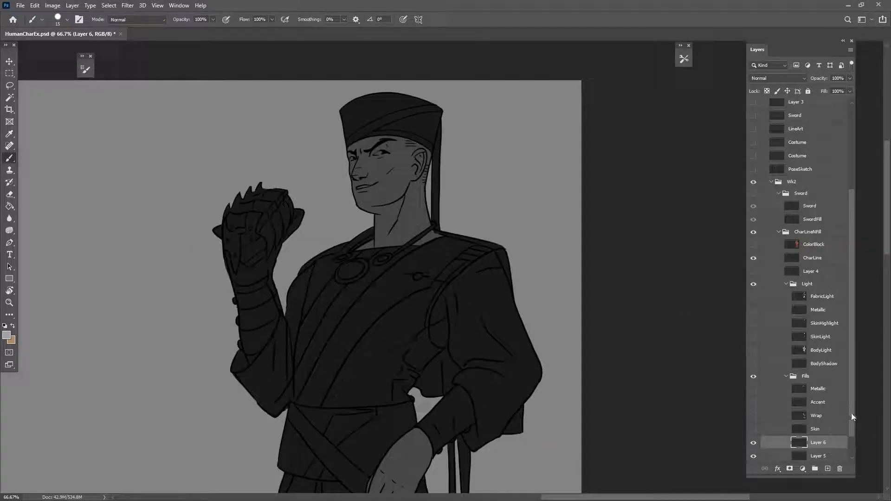
{"action": "scroll", "coordinate": [852, 416], "scroll_direction": "down", "scroll_amount": 2}
{"action": "left_click", "coordinate": [798, 444], "text": "ctrl"}
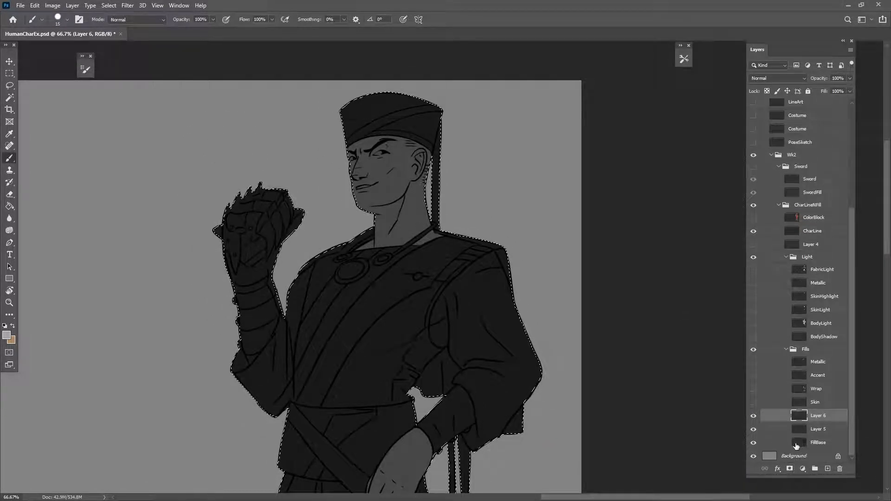
- Fill the raised gauntlet hand and its wrist with light grey using a 60 px brush
{"action": "key", "text": "bracketright"}
{"action": "key", "text": "bracketright"}
{"action": "key", "text": "bracketright"}
{"action": "key", "text": "bracketright"}
{"action": "key", "text": "bracketright"}
{"action": "key", "text": "bracketright"}
{"action": "key", "text": "bracketright"}
{"action": "key", "text": "bracketright"}
{"action": "key", "text": "bracketright"}
{"action": "key", "text": "bracketright"}
{"action": "mouse_move", "coordinate": [232, 204]}
{"action": "left_mouse_down"}
{"action": "mouse_move", "coordinate": [250, 199]}
{"action": "mouse_move", "coordinate": [269, 223]}
{"action": "mouse_move", "coordinate": [211, 231]}
{"action": "left_mouse_up"}
{"action": "mouse_move", "coordinate": [259, 259]}
{"action": "left_mouse_down"}
{"action": "mouse_move", "coordinate": [246, 299]}
{"action": "mouse_move", "coordinate": [268, 299]}
{"action": "left_mouse_up"}
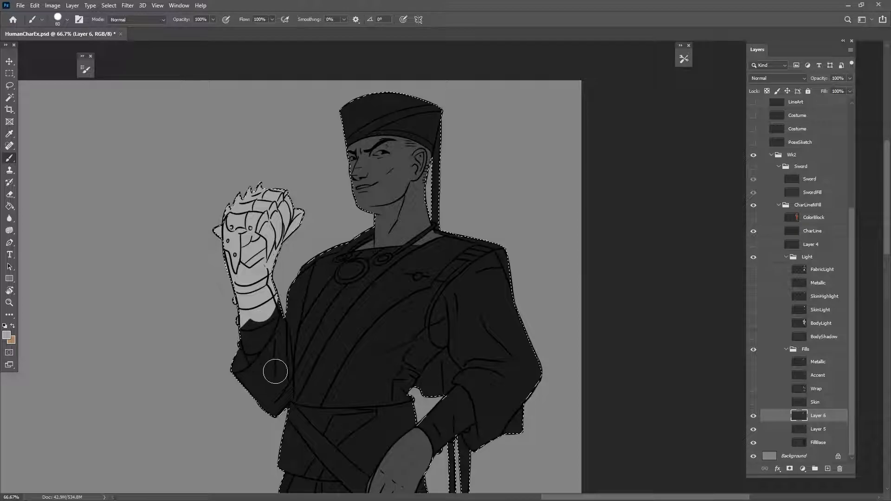
- Extend the light grey fill down the wrapped forearm of the raised arm with a smaller brush
{"action": "key", "text": "ctrl+plus"}
{"action": "key", "text": "ctrl+plus"}
{"action": "key", "text": "ctrl+plus"}
{"action": "mouse_move", "coordinate": [201, 395]}
{"action": "left_mouse_down"}
{"action": "mouse_move", "coordinate": [439, 238]}
{"action": "mouse_move", "coordinate": [495, 347]}
{"action": "left_mouse_up"}
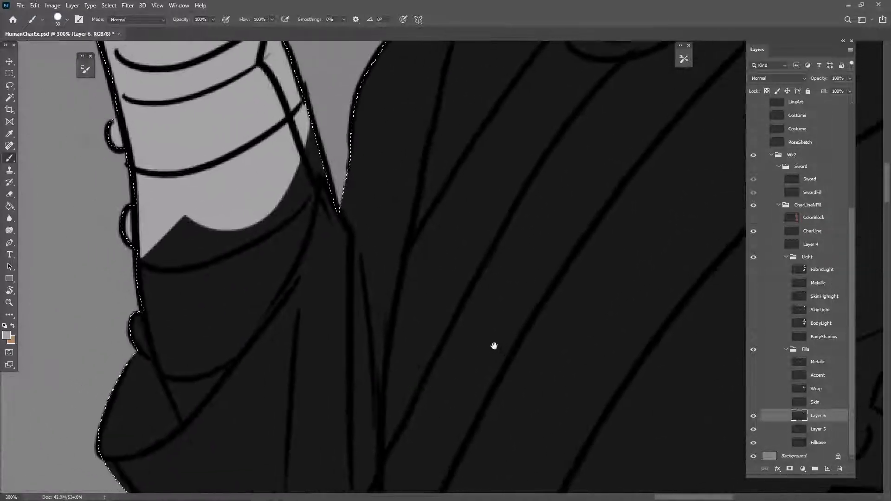
{"action": "key", "text": "bracketleft"}
{"action": "key", "text": "bracketleft"}
{"action": "key", "text": "bracketleft"}
{"action": "key", "text": "bracketleft"}
{"action": "mouse_move", "coordinate": [302, 125]}
{"action": "left_mouse_down"}
{"action": "mouse_move", "coordinate": [281, 208]}
{"action": "mouse_move", "coordinate": [299, 237]}
{"action": "mouse_move", "coordinate": [260, 281]}
{"action": "mouse_move", "coordinate": [191, 288]}
{"action": "mouse_move", "coordinate": [160, 232]}
{"action": "mouse_move", "coordinate": [167, 321]}
{"action": "mouse_move", "coordinate": [186, 379]}
{"action": "left_mouse_up"}
- Complete the forearm wrap's pointed lower end and clean its edge along the sleeve with a fine brush
{"action": "key", "text": "bracketleft"}
{"action": "key", "text": "bracketleft"}
{"action": "key", "text": "bracketleft"}
{"action": "key", "text": "bracketleft"}
{"action": "key", "text": "bracketleft"}
{"action": "key", "text": "bracketleft"}
{"action": "key", "text": "bracketleft"}
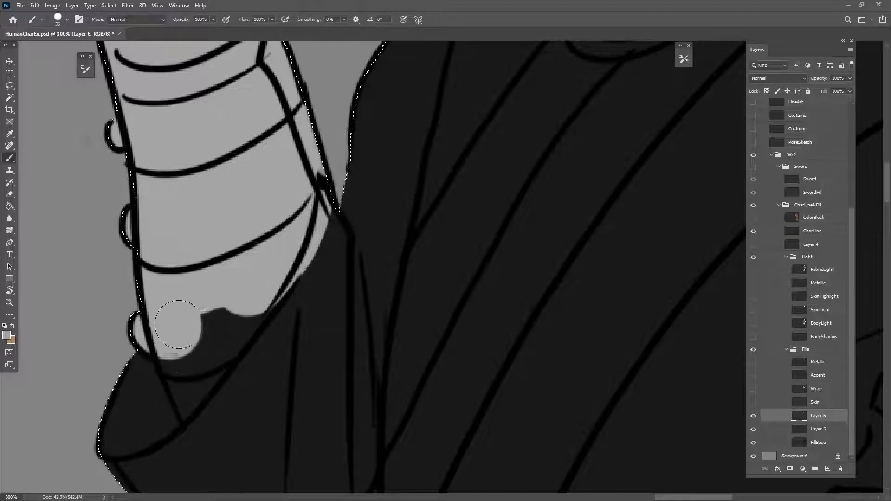
{"action": "mouse_move", "coordinate": [167, 342]}
{"action": "left_mouse_down"}
{"action": "mouse_move", "coordinate": [185, 412]}
{"action": "mouse_move", "coordinate": [208, 320]}
{"action": "mouse_move", "coordinate": [232, 325]}
{"action": "mouse_move", "coordinate": [211, 365]}
{"action": "left_mouse_up"}
{"action": "key", "text": "bracketleft"}
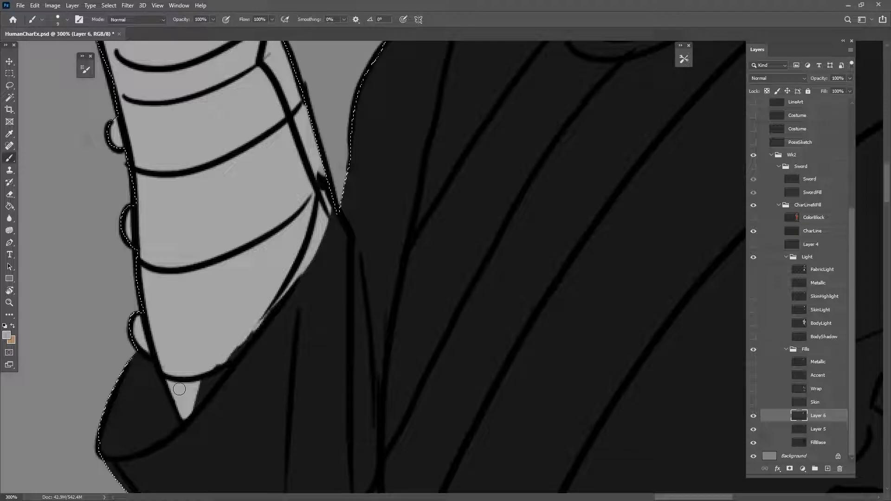
{"action": "left_click_drag", "start_coordinate": [263, 311], "coordinate": [227, 357]}
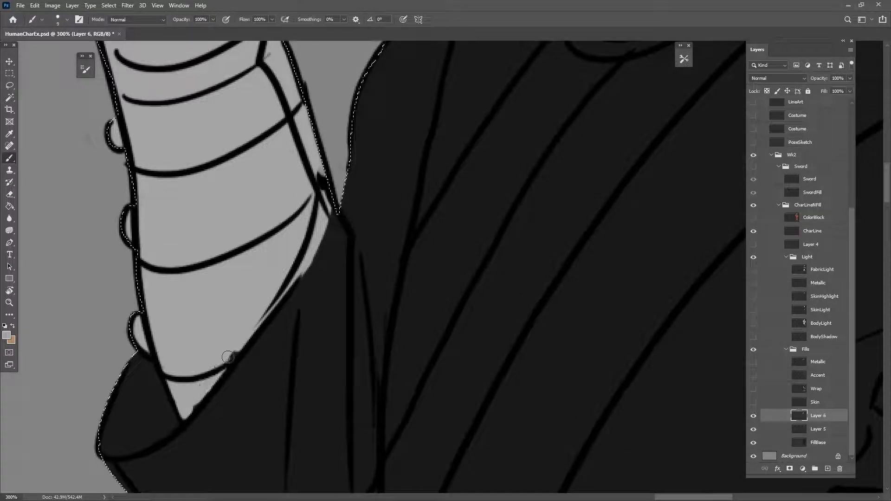
- Fill the ring on the hip hand's finger with light grey
{"action": "left_click_drag", "start_coordinate": [583, 423], "coordinate": [386, 341]}
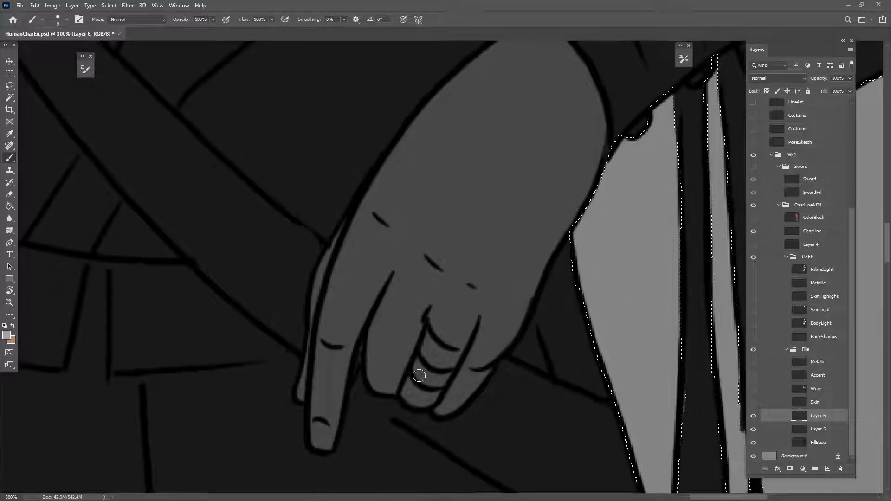
{"action": "left_click_drag", "start_coordinate": [419, 375], "coordinate": [447, 376]}
{"action": "scroll", "coordinate": [525, 339], "scroll_direction": "down", "scroll_amount": 6}
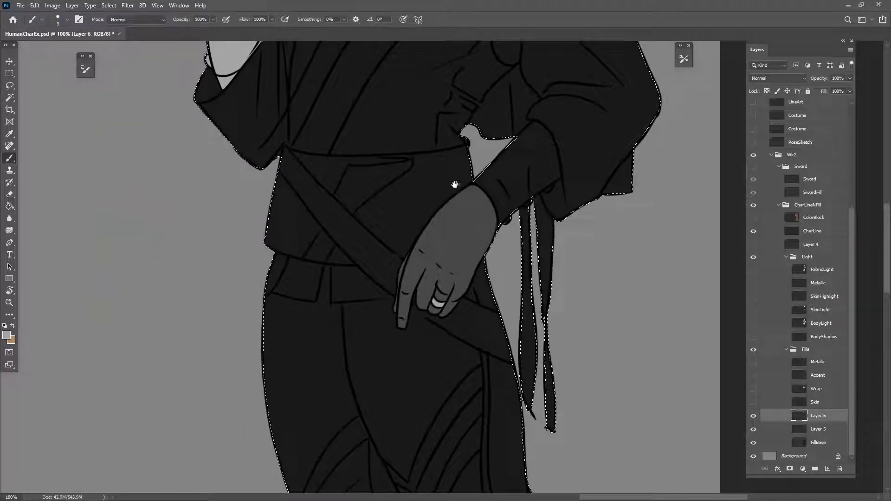
- Paint the small round pin on the chest light grey within the silhouette selection
{"action": "left_click_drag", "start_coordinate": [457, 185], "coordinate": [424, 400]}
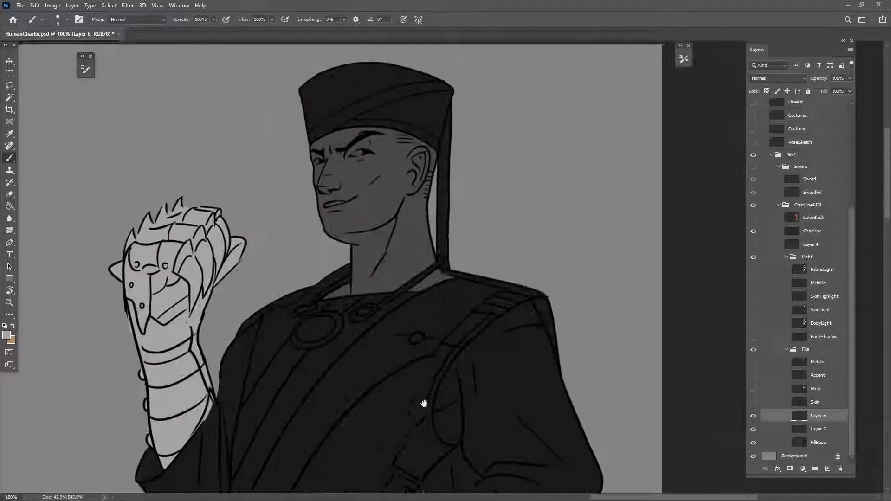
{"action": "left_click_drag", "start_coordinate": [469, 357], "coordinate": [470, 312]}
{"action": "key", "text": "ctrl+shift+d"}
{"action": "left_click", "coordinate": [413, 210]}
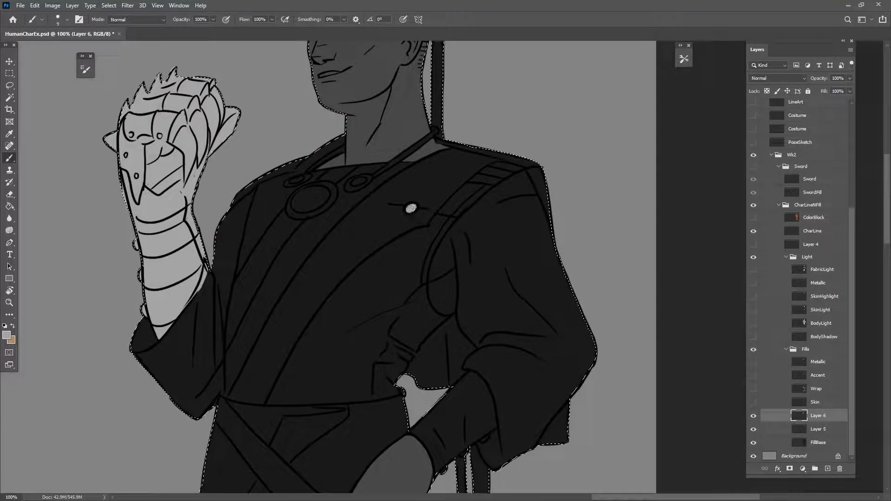
- Fill the necklace's large medallion and the round beads beside it with light grey
{"action": "key", "text": "ctrl+plus"}
{"action": "key", "text": "ctrl+plus"}
{"action": "left_click_drag", "start_coordinate": [221, 191], "coordinate": [400, 388]}
{"action": "mouse_move", "coordinate": [192, 375]}
{"action": "left_mouse_down"}
{"action": "mouse_move", "coordinate": [296, 311]}
{"action": "mouse_move", "coordinate": [361, 330]}
{"action": "mouse_move", "coordinate": [231, 414]}
{"action": "mouse_move", "coordinate": [324, 361]}
{"action": "mouse_move", "coordinate": [260, 381]}
{"action": "mouse_move", "coordinate": [283, 387]}
{"action": "mouse_move", "coordinate": [209, 434]}
{"action": "mouse_move", "coordinate": [278, 429]}
{"action": "mouse_move", "coordinate": [308, 408]}
{"action": "mouse_move", "coordinate": [371, 331]}
{"action": "mouse_move", "coordinate": [364, 380]}
{"action": "mouse_move", "coordinate": [283, 433]}
{"action": "mouse_move", "coordinate": [347, 402]}
{"action": "mouse_move", "coordinate": [366, 382]}
{"action": "left_mouse_up"}
{"action": "mouse_move", "coordinate": [495, 294]}
{"action": "left_mouse_down"}
{"action": "mouse_move", "coordinate": [423, 325]}
{"action": "mouse_move", "coordinate": [496, 295]}
{"action": "mouse_move", "coordinate": [464, 310]}
{"action": "left_mouse_up"}
{"action": "left_click_drag", "start_coordinate": [399, 341], "coordinate": [426, 380]}
{"action": "mouse_move", "coordinate": [273, 342]}
{"action": "left_mouse_down"}
{"action": "mouse_move", "coordinate": [282, 333]}
{"action": "mouse_move", "coordinate": [204, 355]}
{"action": "left_mouse_up"}
- Paint the necklace cords light grey from the beads up to the shoulder knot, redoing the long cord's stroke
{"action": "left_click_drag", "start_coordinate": [282, 314], "coordinate": [434, 209]}
{"action": "left_click_drag", "start_coordinate": [645, 317], "coordinate": [431, 364]}
{"action": "left_click_drag", "start_coordinate": [345, 364], "coordinate": [585, 191]}
{"action": "key", "text": "ctrl+z"}
{"action": "mouse_move", "coordinate": [345, 364]}
{"action": "left_mouse_down"}
{"action": "mouse_move", "coordinate": [581, 197]}
{"action": "mouse_move", "coordinate": [582, 181]}
{"action": "mouse_move", "coordinate": [574, 198]}
{"action": "left_mouse_up"}
{"action": "key", "text": "ctrl+d"}
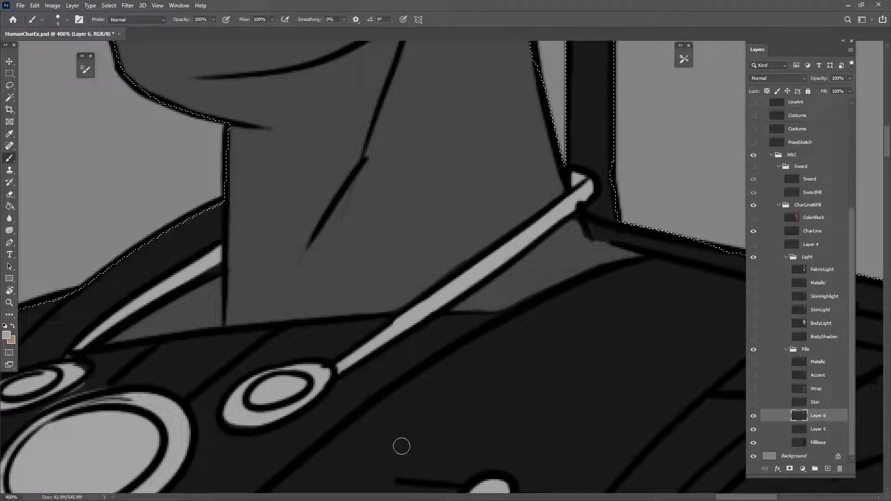
- Fill the ankle and foot strap buckles on the sandals with light grey
{"action": "key", "text": "ctrl+minus"}
{"action": "key", "text": "ctrl+minus"}
{"action": "key", "text": "ctrl+minus"}
{"action": "key", "text": "ctrl+minus"}
{"action": "left_click_drag", "start_coordinate": [463, 424], "coordinate": [437, 197]}
{"action": "left_click_drag", "start_coordinate": [425, 390], "coordinate": [464, 408]}
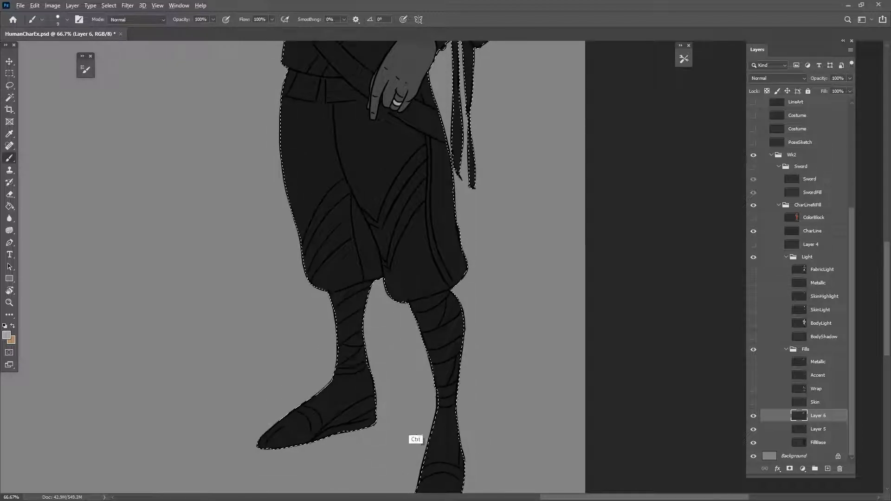
{"action": "left_click_drag", "start_coordinate": [401, 429], "coordinate": [432, 412]}
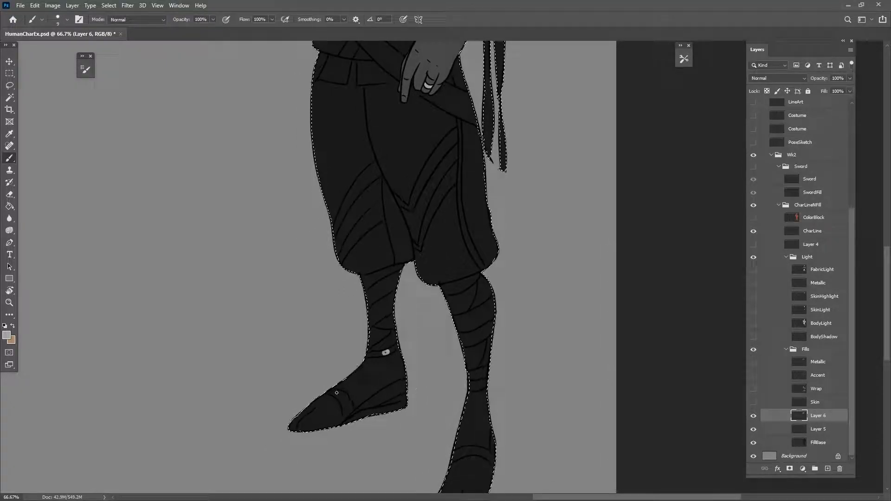
{"action": "left_click_drag", "start_coordinate": [466, 460], "coordinate": [463, 443]}
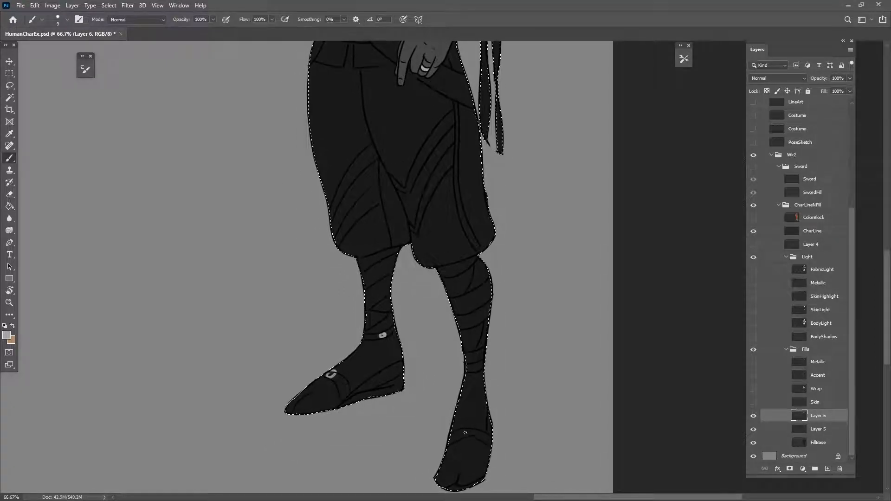
- Replace the silhouette selection with a selection loaded from the painted skin on Layer 5
{"action": "left_click_drag", "start_coordinate": [555, 342], "coordinate": [511, 449]}
{"action": "mouse_move", "coordinate": [503, 375]}
{"action": "left_mouse_down"}
{"action": "mouse_move", "coordinate": [489, 453]}
{"action": "mouse_move", "coordinate": [511, 366]}
{"action": "mouse_move", "coordinate": [501, 388]}
{"action": "mouse_move", "coordinate": [474, 385]}
{"action": "mouse_move", "coordinate": [480, 406]}
{"action": "left_mouse_up"}
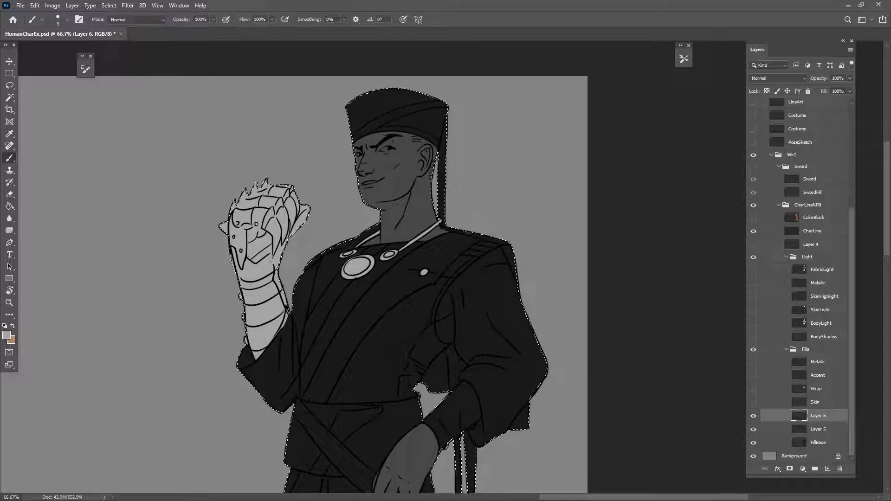
{"action": "left_click_drag", "start_coordinate": [513, 445], "coordinate": [507, 356]}
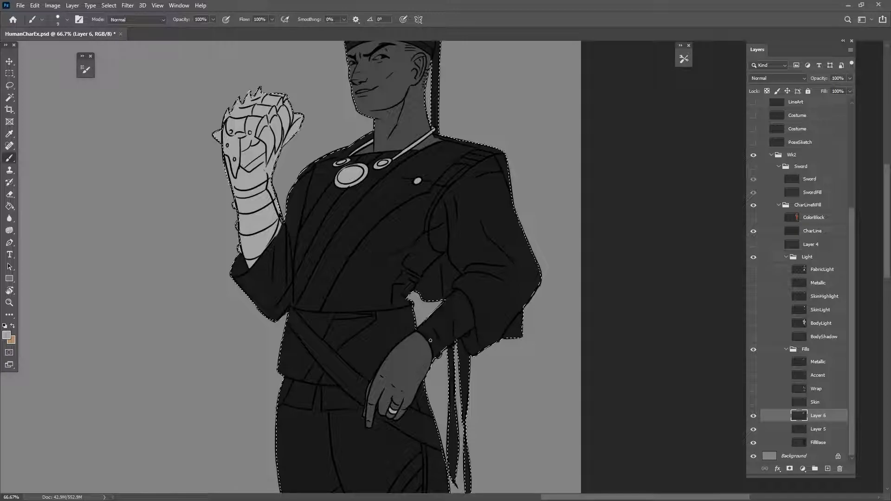
{"action": "key", "text": "ctrl+d"}
{"action": "left_click_drag", "start_coordinate": [444, 291], "coordinate": [424, 397]}
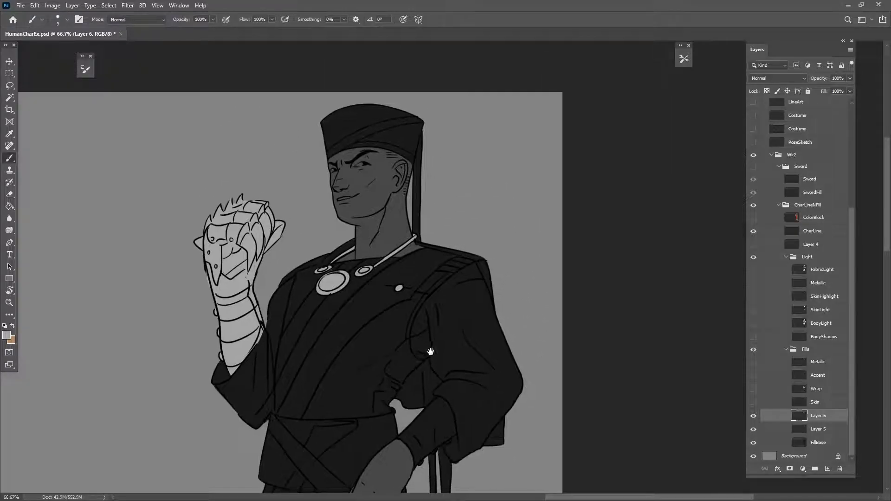
{"action": "left_click", "coordinate": [798, 429], "text": "ctrl"}
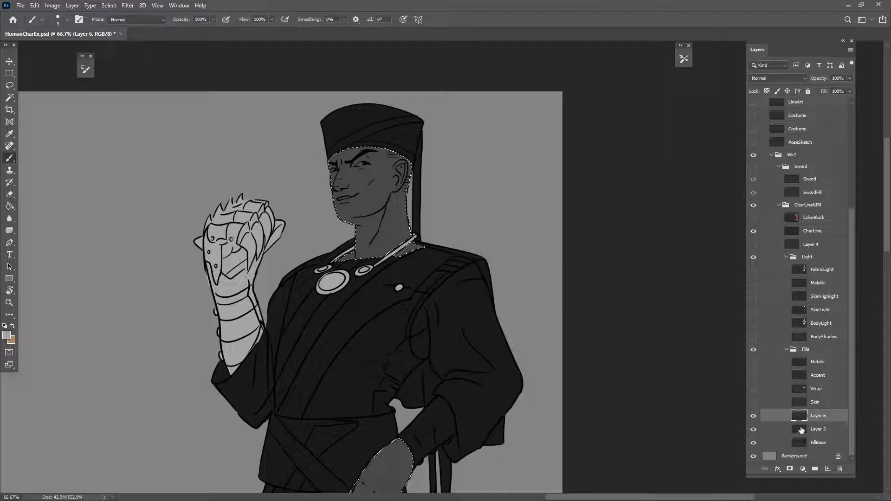
- Try painting light grey strokes across the face inside the skin selection with a 60 px brush
{"action": "key", "text": "bracketright"}
{"action": "key", "text": "bracketright"}
{"action": "key", "text": "bracketright"}
{"action": "key", "text": "bracketright"}
{"action": "key", "text": "bracketright"}
{"action": "key", "text": "bracketright"}
{"action": "key", "text": "bracketright"}
{"action": "key", "text": "bracketright"}
{"action": "key", "text": "bracketright"}
{"action": "key", "text": "bracketright"}
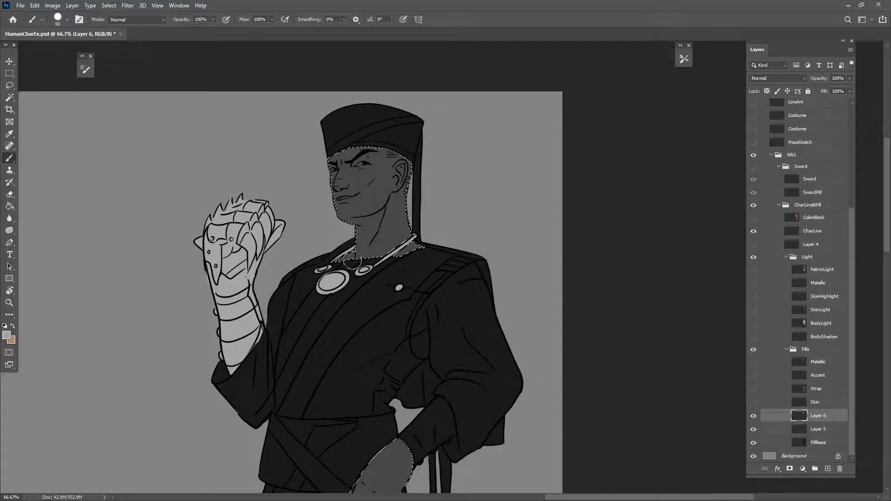
{"action": "left_click_drag", "start_coordinate": [459, 239], "coordinate": [445, 299]}
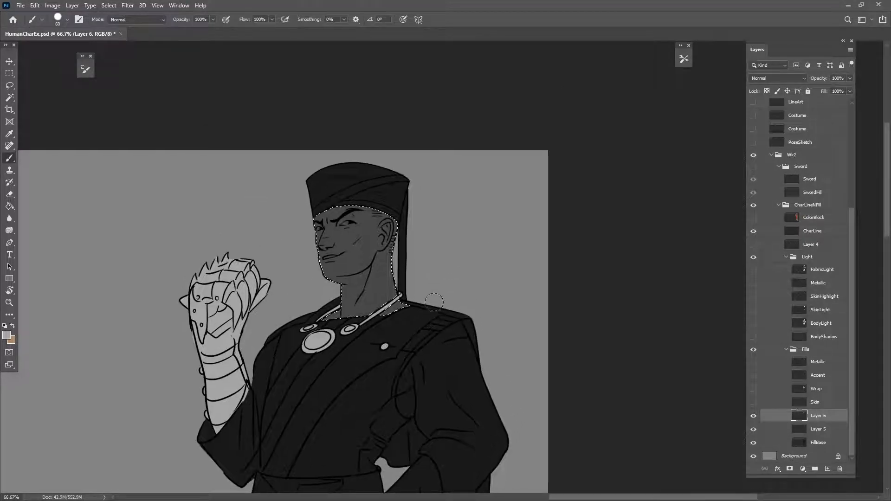
{"action": "mouse_move", "coordinate": [365, 215]}
{"action": "left_mouse_down"}
{"action": "mouse_move", "coordinate": [353, 286]}
{"action": "mouse_move", "coordinate": [369, 316]}
{"action": "left_mouse_up"}
{"action": "mouse_move", "coordinate": [381, 279]}
{"action": "left_mouse_down"}
{"action": "mouse_move", "coordinate": [360, 303]}
{"action": "mouse_move", "coordinate": [338, 309]}
{"action": "mouse_move", "coordinate": [339, 259]}
{"action": "mouse_move", "coordinate": [358, 213]}
{"action": "mouse_move", "coordinate": [399, 244]}
{"action": "mouse_move", "coordinate": [386, 304]}
{"action": "left_mouse_up"}
{"action": "left_click_drag", "start_coordinate": [295, 379], "coordinate": [391, 338]}
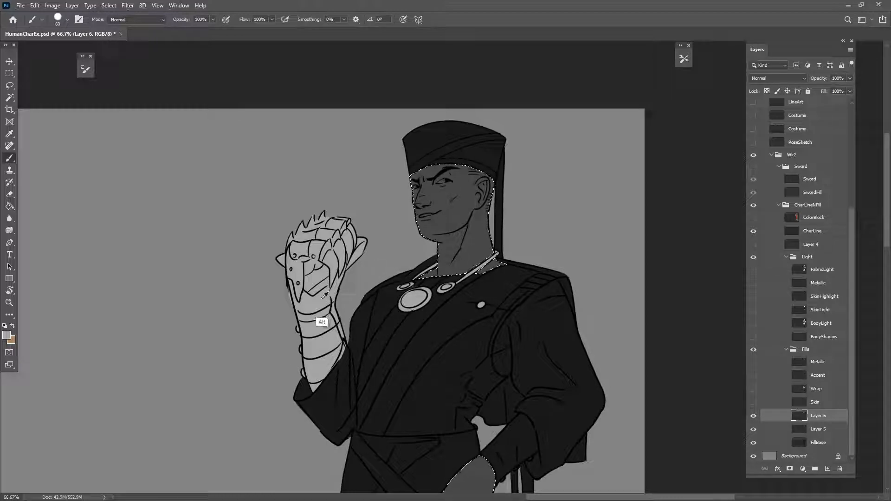
{"action": "left_click_drag", "start_coordinate": [345, 184], "coordinate": [650, 246]}
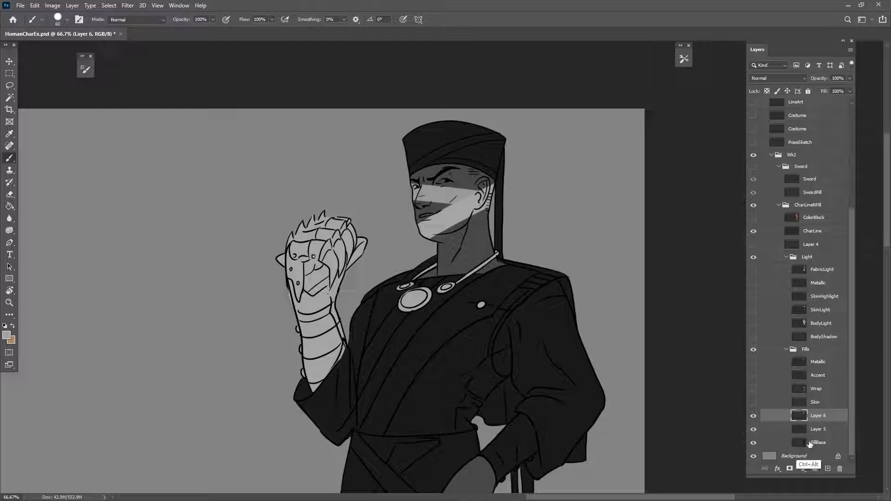
- Undo the light grey test strokes on the face
{"action": "key", "text": "ctrl+alt+z"}
{"action": "key", "text": "ctrl+alt+z"}
{"action": "key", "text": "ctrl+alt+z"}
- Delete the practice fill layers Layer 5 and Layer 6 together
{"action": "left_click", "coordinate": [824, 431]}
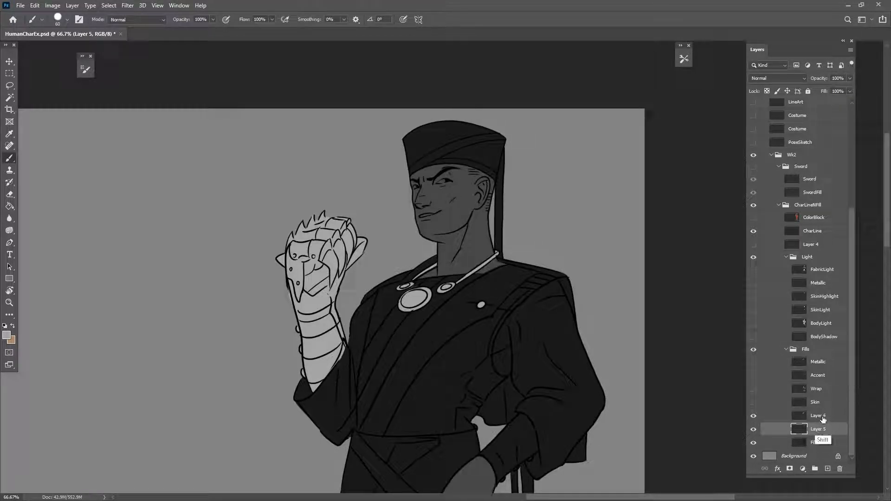
{"action": "left_click", "coordinate": [825, 420], "text": "shift"}
{"action": "left_click_drag", "start_coordinate": [823, 434], "coordinate": [840, 469]}
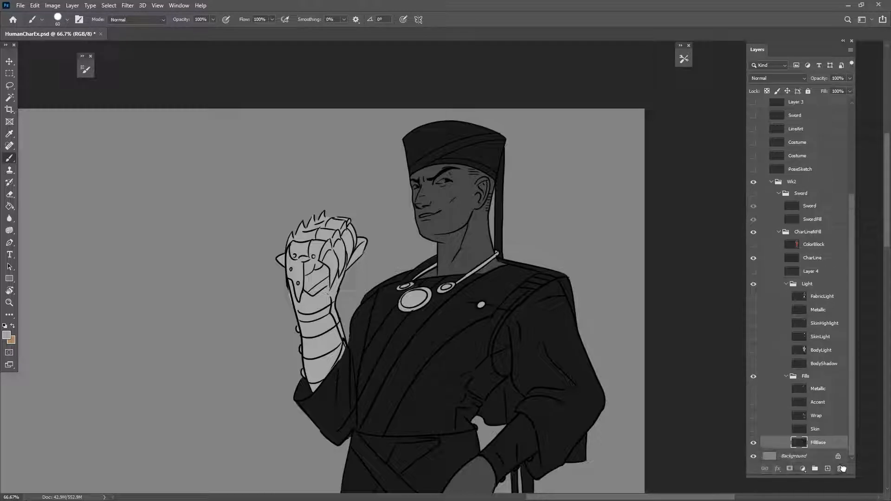
- Show the prepared Skin, Wrap, Accent and Metallic layers in the Fills group
{"action": "left_click", "coordinate": [753, 429]}
{"action": "left_click", "coordinate": [753, 415]}
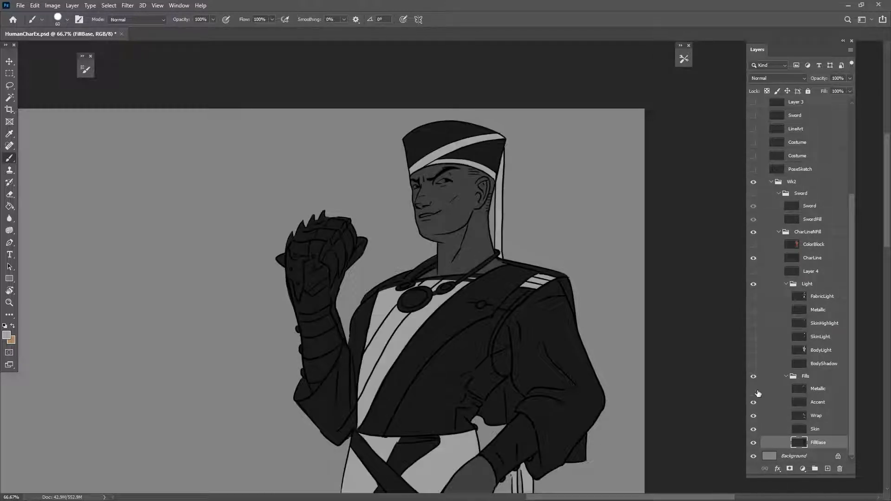
{"action": "left_click", "coordinate": [752, 403]}
{"action": "left_click", "coordinate": [753, 389]}
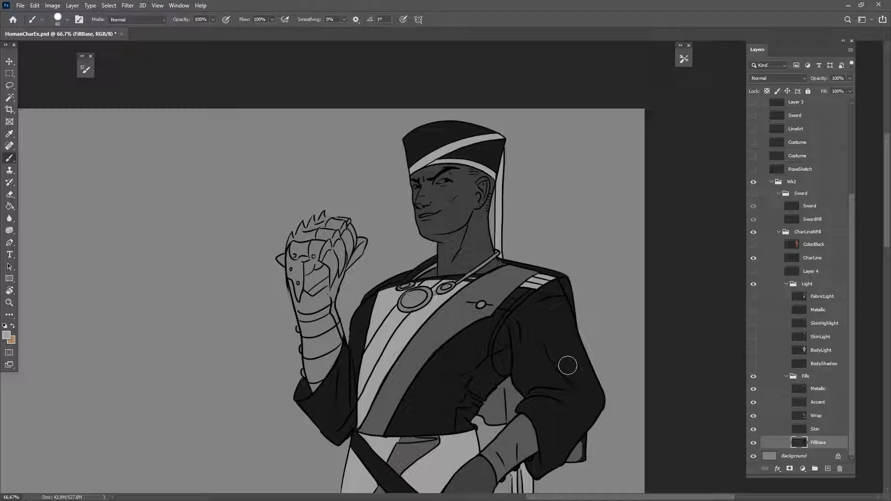
- Try shifting the FillBase layer slightly sideways from the line art with the Move tool, and undo the shift
{"action": "key", "text": "ctrl+minus"}
{"action": "key", "text": "ctrl+minus"}
{"action": "left_click_drag", "start_coordinate": [514, 421], "coordinate": [469, 310]}
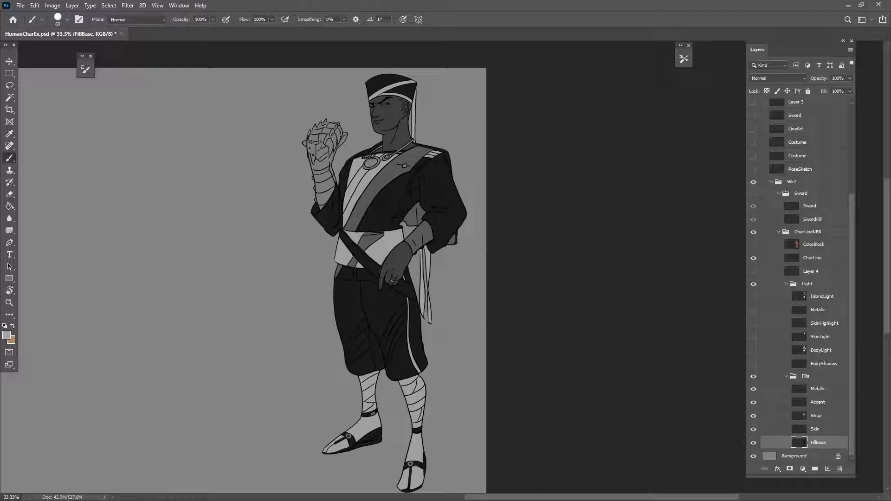
{"action": "left_click_drag", "start_coordinate": [511, 383], "coordinate": [559, 373]}
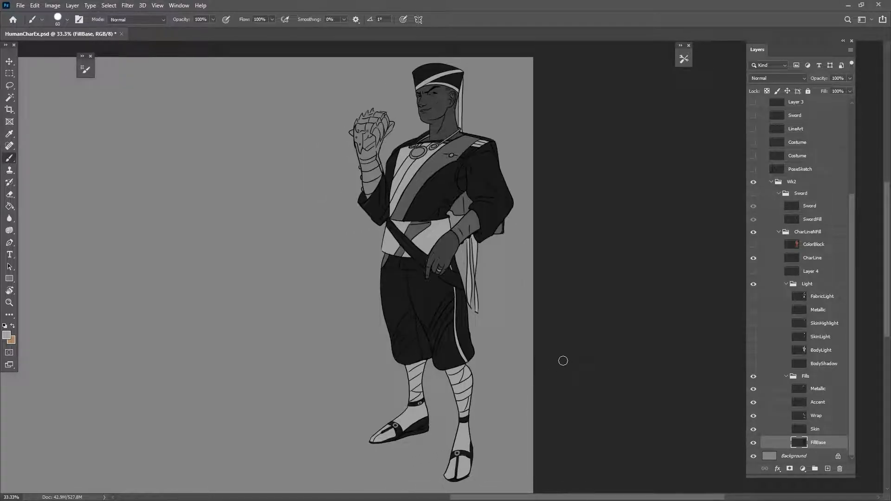
{"action": "key", "text": "v"}
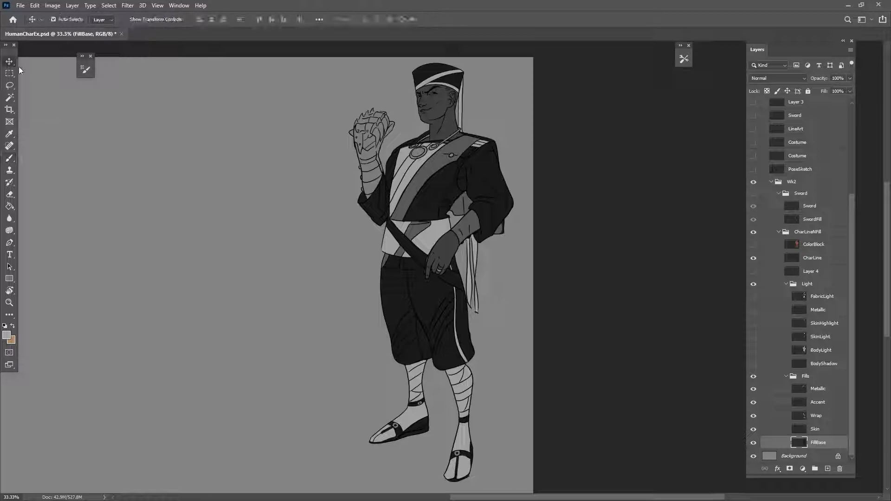
{"action": "mouse_move", "coordinate": [434, 317]}
{"action": "left_mouse_down"}
{"action": "mouse_move", "coordinate": [414, 319]}
{"action": "mouse_move", "coordinate": [422, 315]}
{"action": "left_mouse_up"}
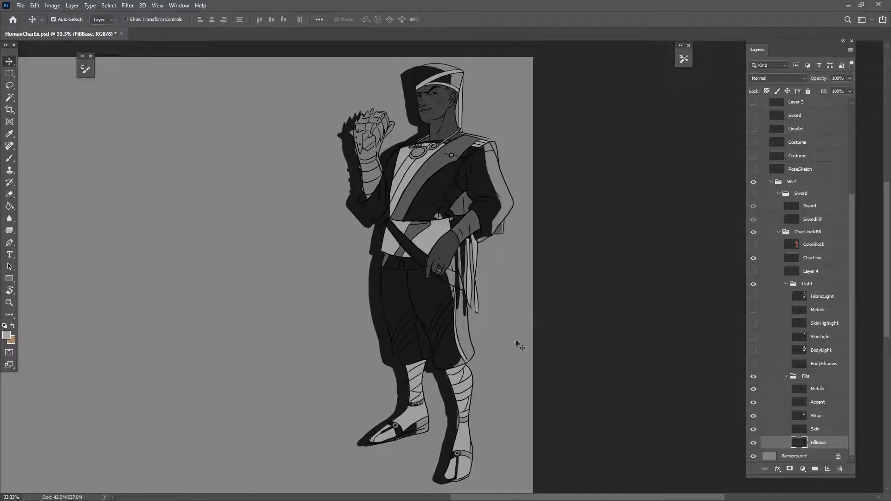
{"action": "key", "text": "ctrl+z"}
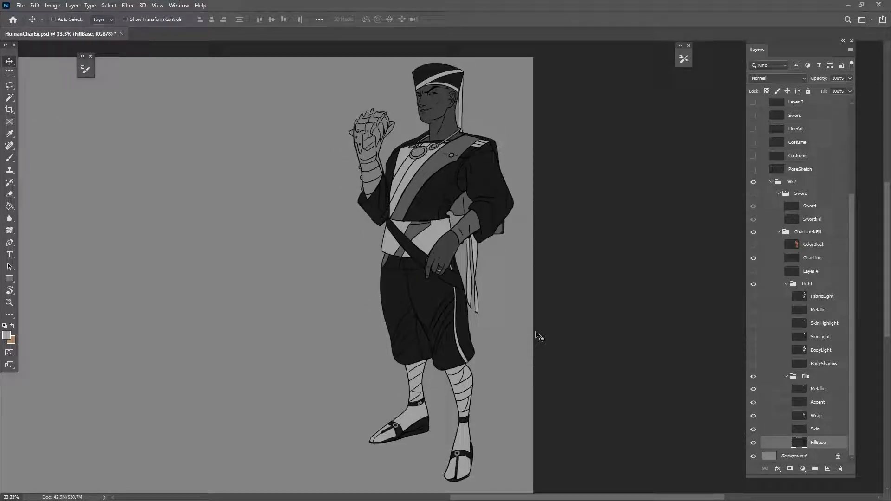
{"action": "left_click_drag", "start_coordinate": [570, 388], "coordinate": [563, 397]}
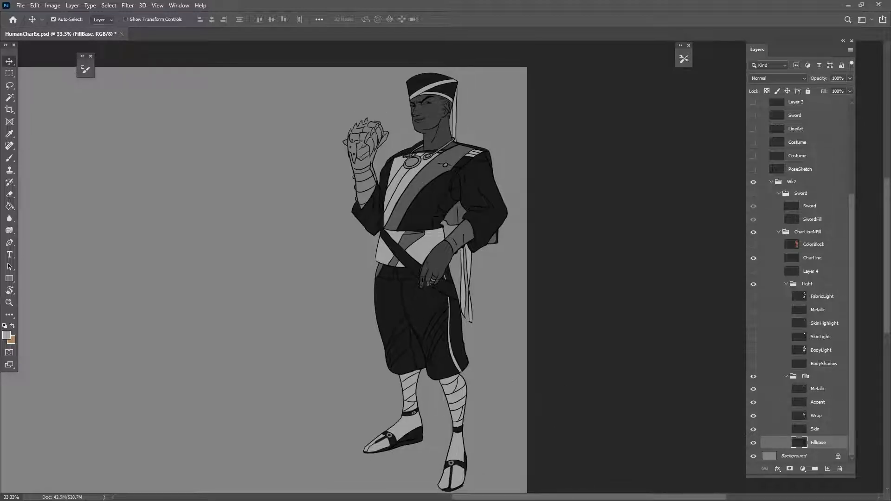
{"action": "left_click_drag", "start_coordinate": [569, 427], "coordinate": [575, 422]}
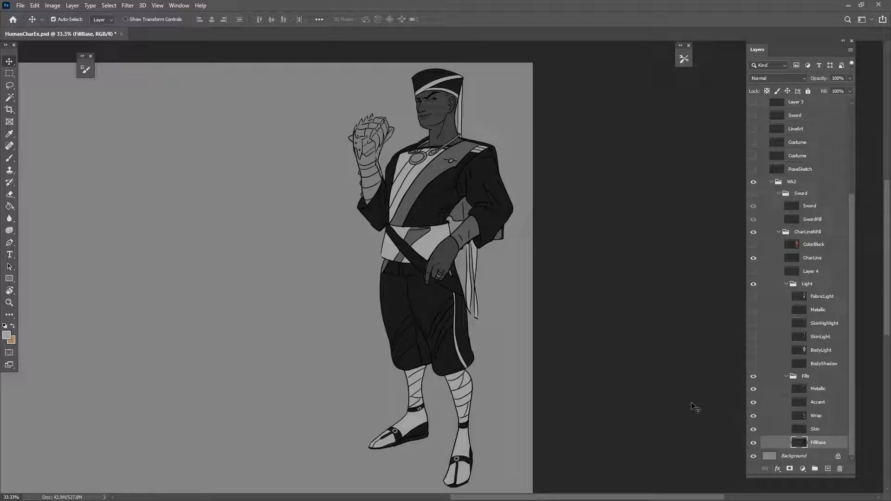
{"action": "left_click_drag", "start_coordinate": [514, 371], "coordinate": [503, 414]}
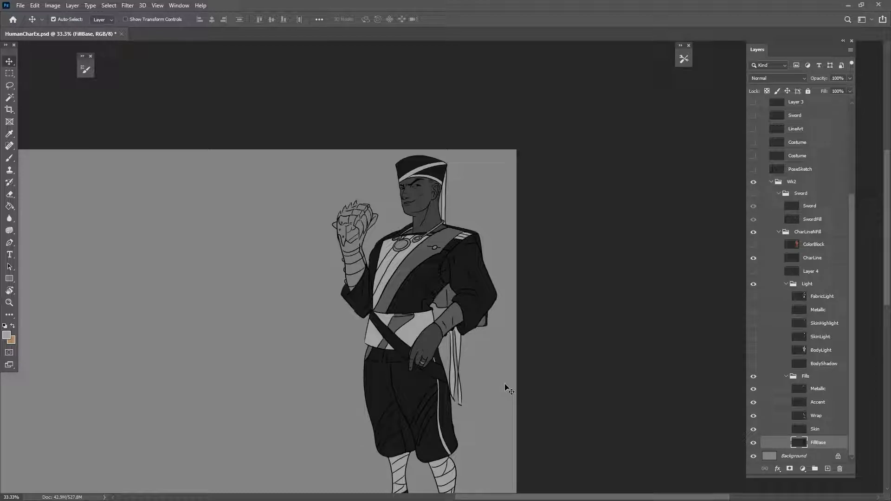
{"action": "key", "text": "ctrl+plus"}
{"action": "key", "text": "ctrl+plus"}
{"action": "key", "text": "ctrl+plus"}
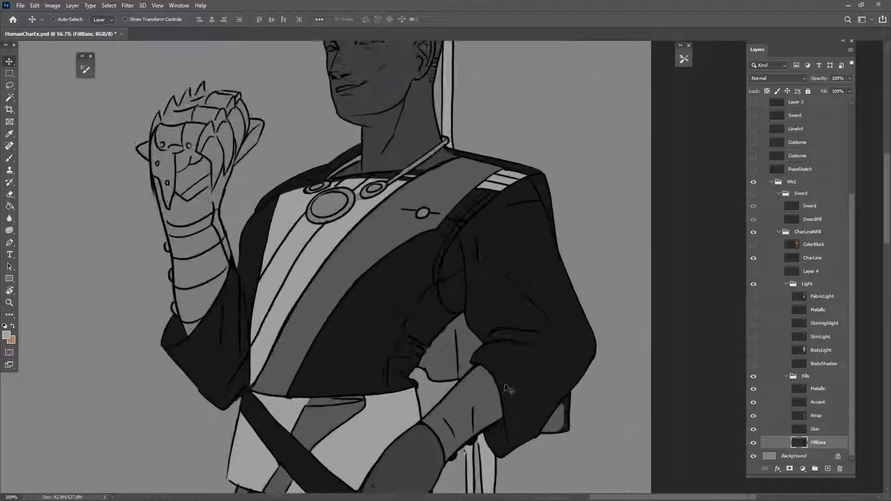
{"action": "left_click_drag", "start_coordinate": [450, 296], "coordinate": [466, 399]}
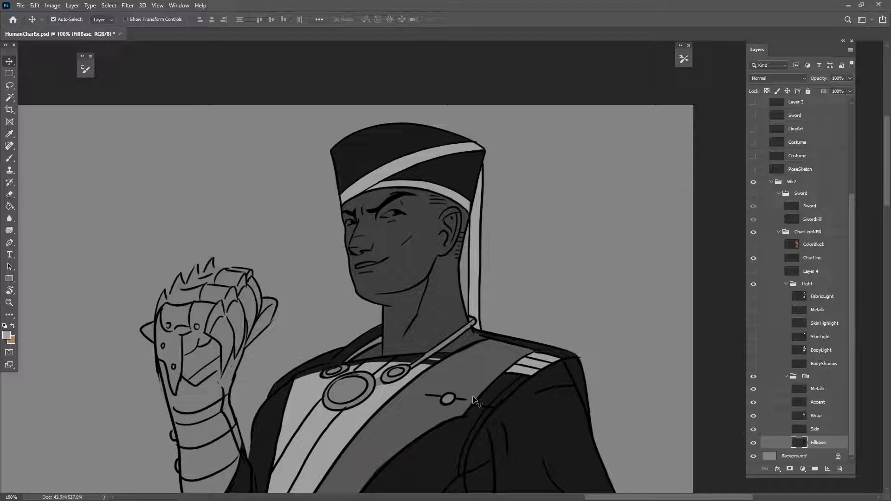
- Choose the AAA_drawer brush preset and add a new layer at the top of the Fills group
{"action": "key", "text": "ctrl+minus"}
{"action": "key", "text": "ctrl+minus"}
{"action": "key", "text": "ctrl+minus"}
{"action": "key", "text": "ctrl+minus"}
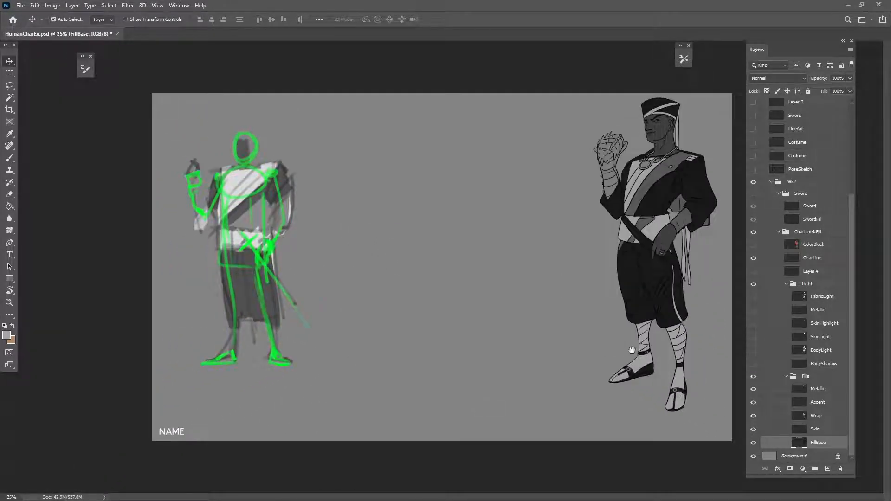
{"action": "key", "text": "ctrl+plus"}
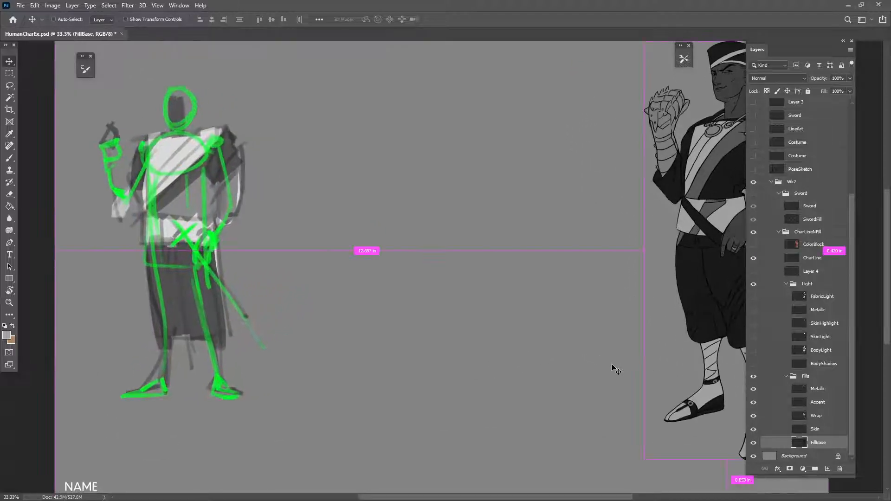
{"action": "left_click_drag", "start_coordinate": [653, 353], "coordinate": [648, 322]}
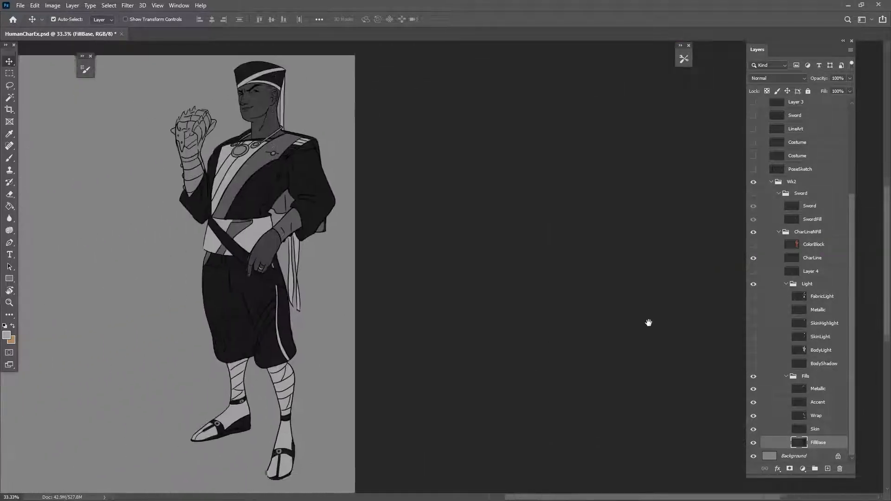
{"action": "left_click", "coordinate": [683, 59]}
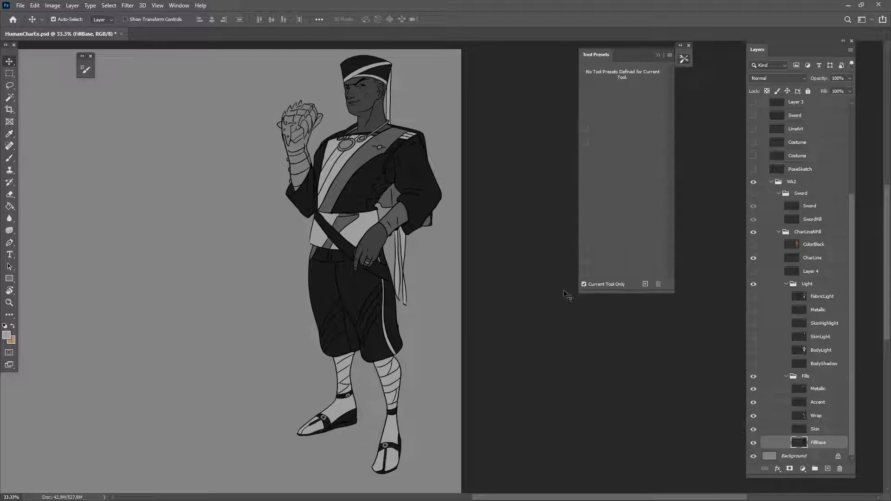
{"action": "left_click", "coordinate": [10, 158]}
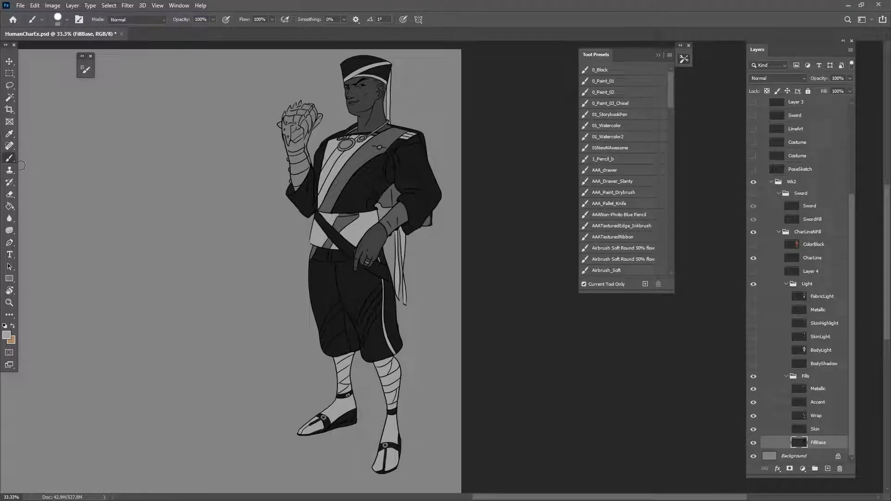
{"action": "left_click", "coordinate": [642, 173]}
{"action": "left_click", "coordinate": [820, 379]}
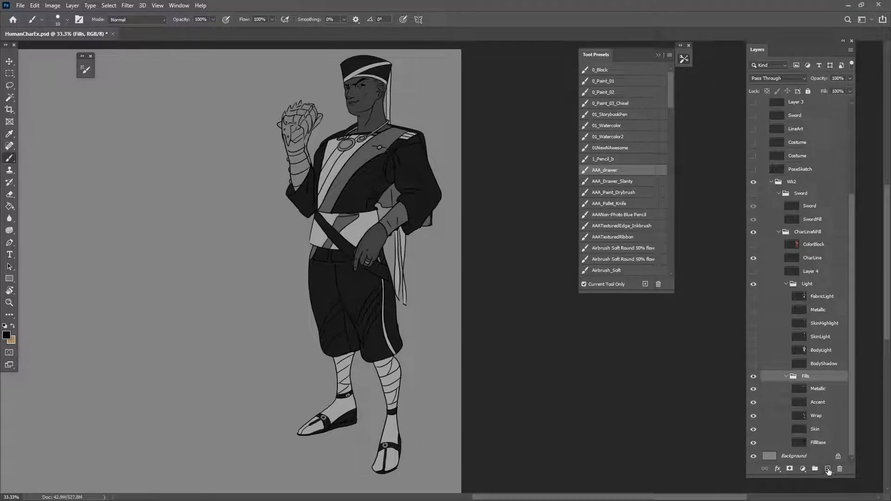
{"action": "left_click", "coordinate": [827, 470]}
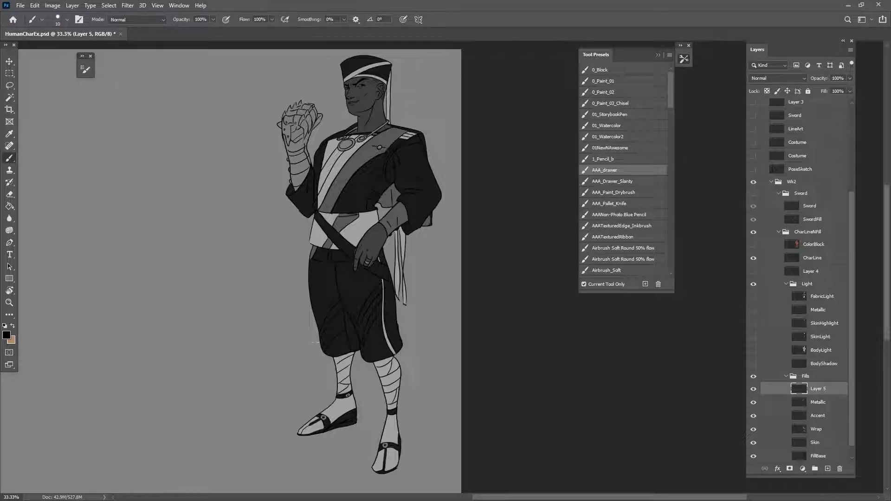
- Sample costume greys to circle light, mid and dark value swatches beside the figure, and link the circles with a vertical line
{"action": "left_click", "coordinate": [342, 176], "text": "alt"}
{"action": "left_click_drag", "start_coordinate": [238, 78], "coordinate": [253, 90]}
{"action": "left_click", "coordinate": [352, 290], "text": "alt"}
{"action": "left_click", "coordinate": [346, 212], "text": "alt"}
{"action": "left_click_drag", "start_coordinate": [234, 234], "coordinate": [245, 227]}
{"action": "left_click", "coordinate": [337, 319], "text": "alt"}
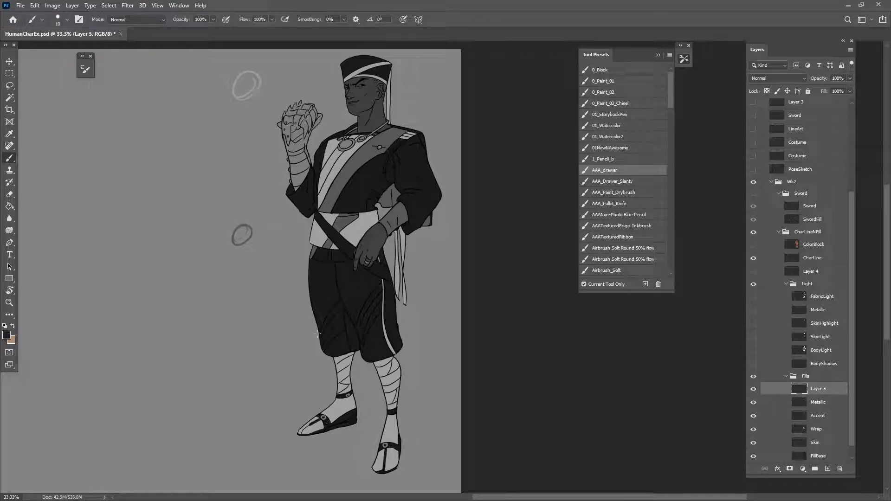
{"action": "left_click_drag", "start_coordinate": [248, 398], "coordinate": [255, 400]}
{"action": "scroll", "coordinate": [477, 403], "scroll_direction": "up", "scroll_amount": 2}
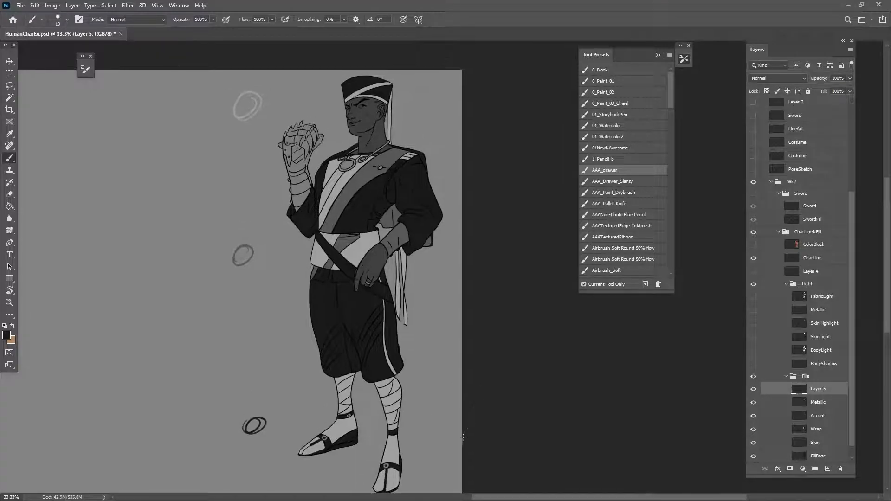
{"action": "left_click_drag", "start_coordinate": [243, 116], "coordinate": [240, 319]}
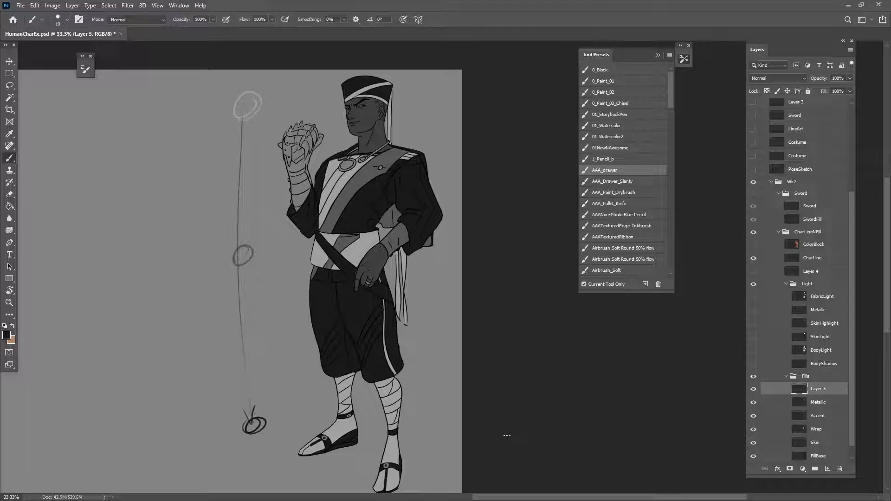
- Delete the swatch annotation layer and add a fresh empty layer above Metallic in the Fills group
{"action": "mouse_move", "coordinate": [824, 395]}
{"action": "left_mouse_down"}
{"action": "mouse_move", "coordinate": [832, 468]}
{"action": "mouse_move", "coordinate": [839, 469]}
{"action": "left_mouse_up"}
{"action": "left_click", "coordinate": [828, 468]}
{"action": "left_click_drag", "start_coordinate": [449, 329], "coordinate": [448, 377]}
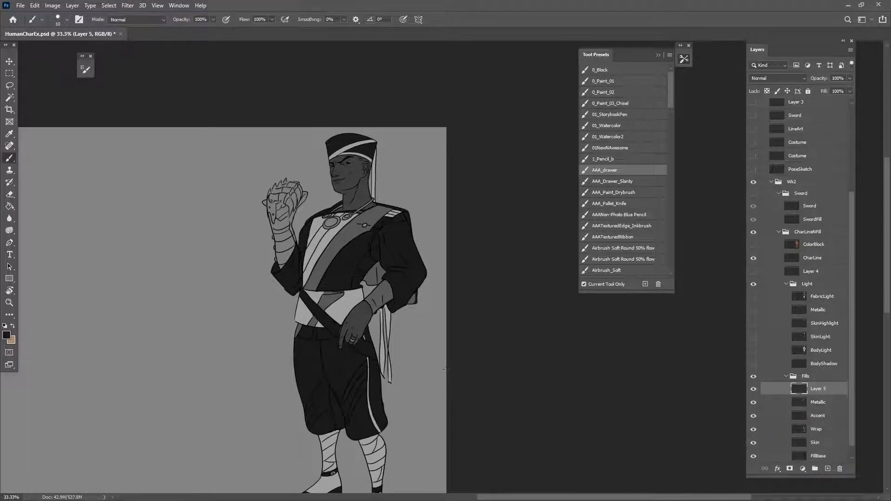
- Choose the Airbrush_Soft brush preset and set the foreground colour to light grey #dedede
{"action": "key", "text": "ctrl+plus"}
{"action": "key", "text": "ctrl+plus"}
{"action": "key", "text": "ctrl+plus"}
{"action": "left_click_drag", "start_coordinate": [297, 180], "coordinate": [446, 369]}
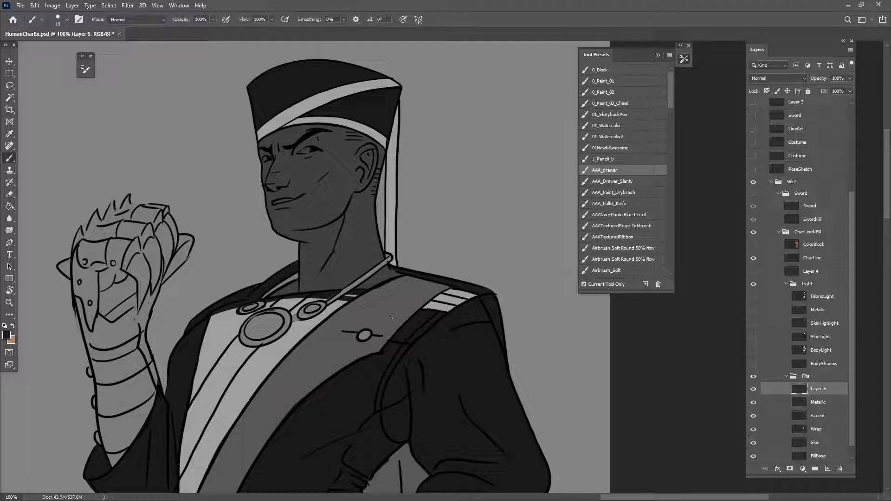
{"action": "left_click", "coordinate": [611, 271]}
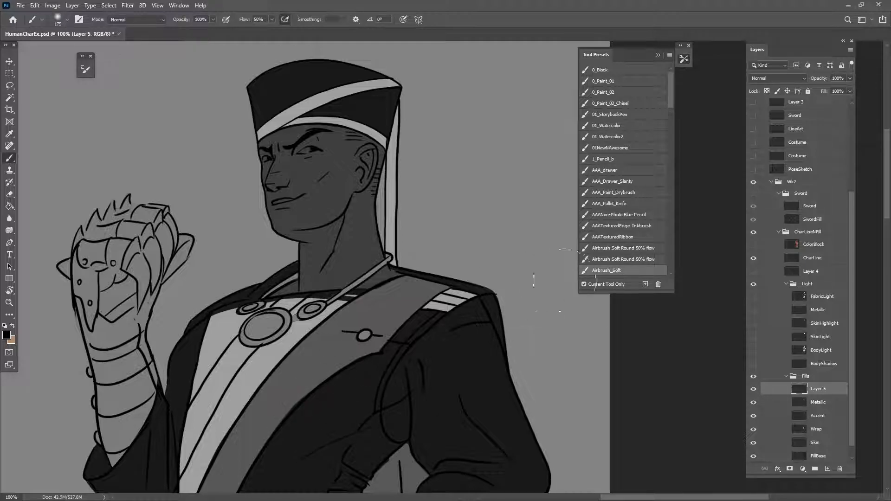
{"action": "left_click", "coordinate": [658, 56]}
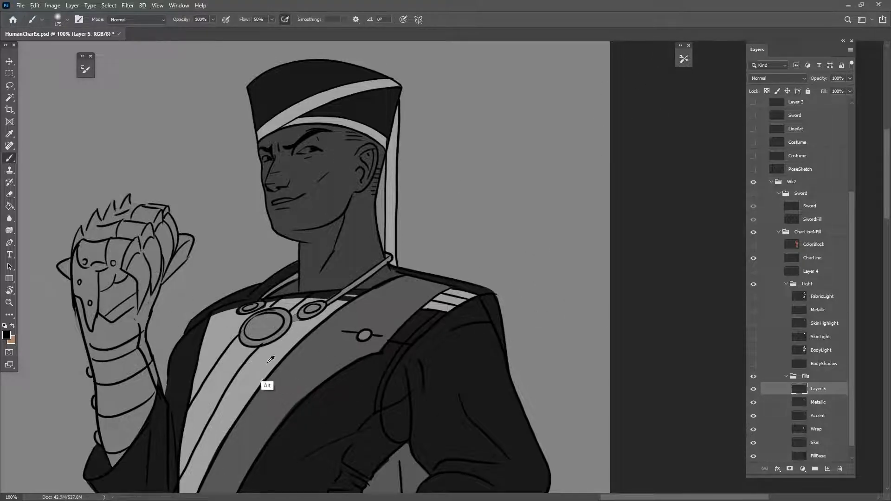
{"action": "left_click", "coordinate": [6, 335]}
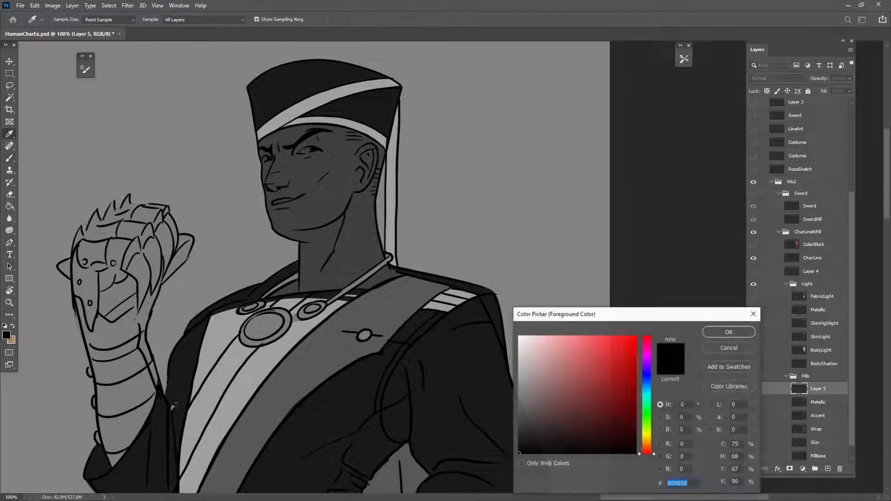
{"action": "left_click", "coordinate": [519, 350]}
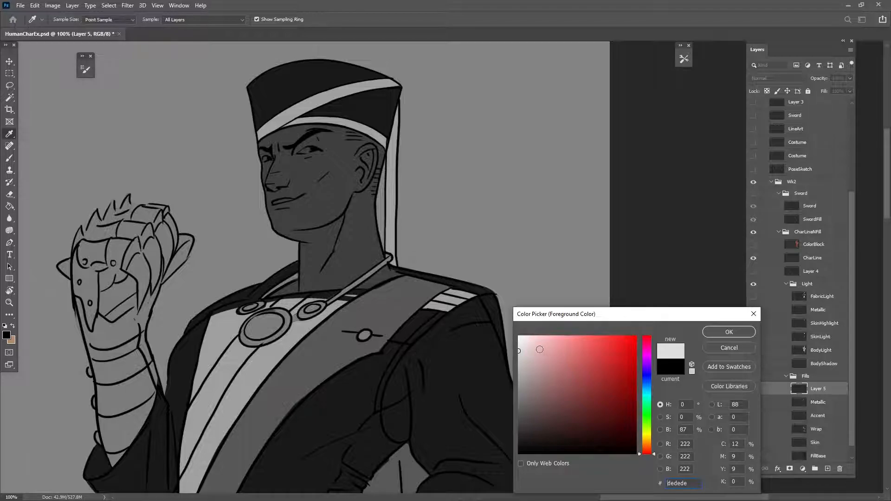
{"action": "left_click", "coordinate": [729, 333]}
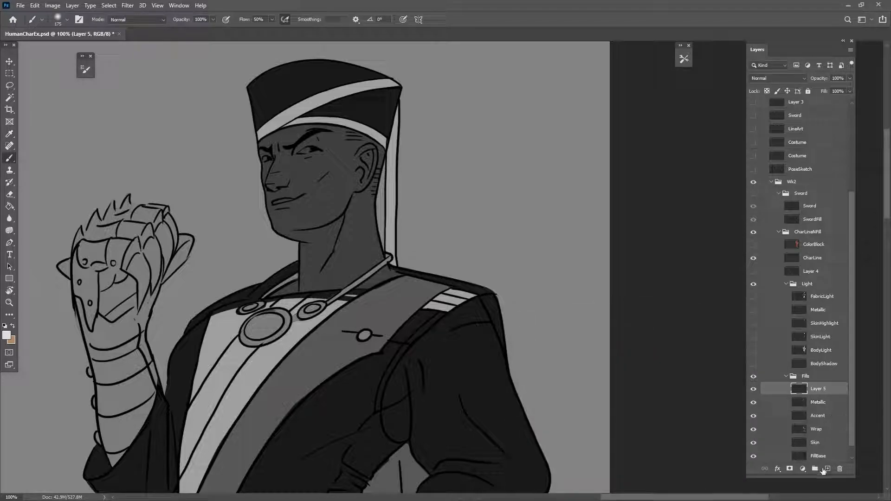
- Move Layer 5 out of the Fills group to just above it, and load the Skin layer's shape as a selection
{"action": "left_click_drag", "start_coordinate": [808, 395], "coordinate": [828, 380]}
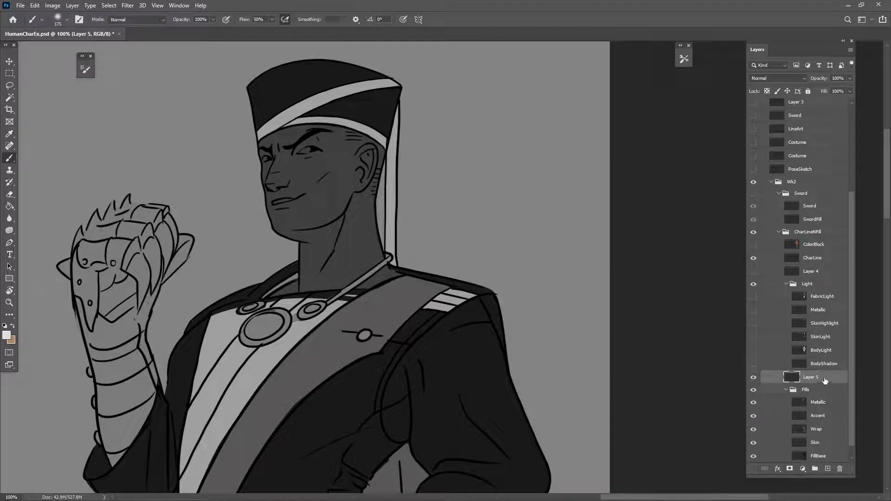
{"action": "key", "text": "ctrl+minus"}
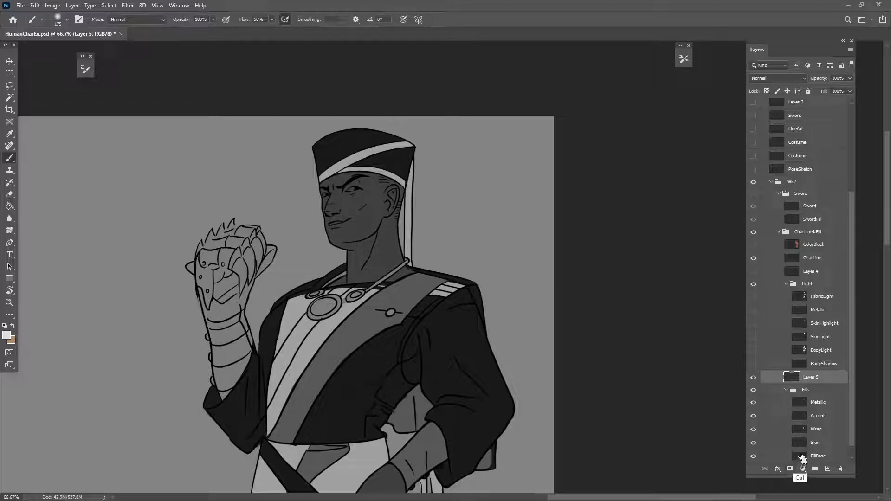
{"action": "left_click", "coordinate": [799, 443], "text": "ctrl"}
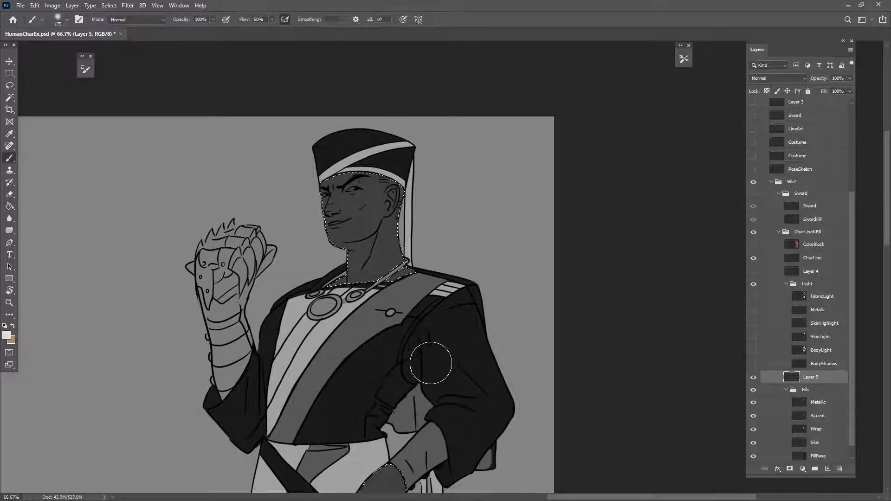
- Try broad light grey airbrush strokes over the face inside the skin selection, and remove them
{"action": "key", "text": "ctrl+plus"}
{"action": "key", "text": "ctrl+plus"}
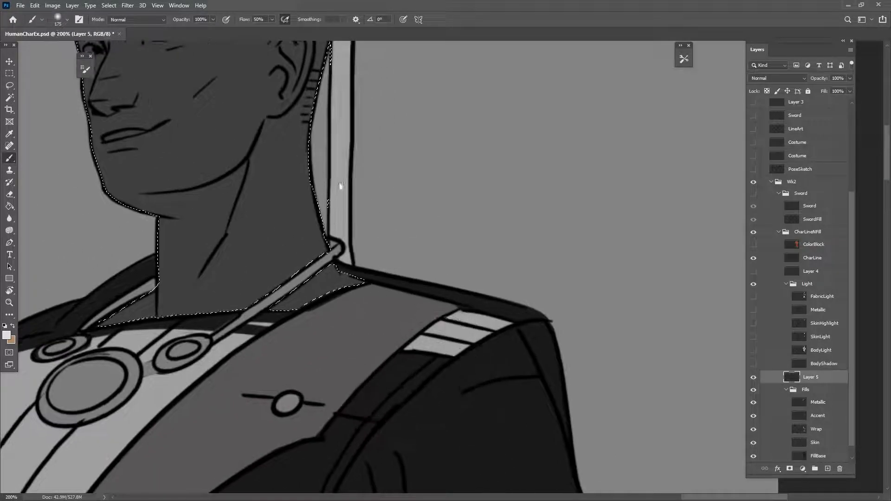
{"action": "left_click_drag", "start_coordinate": [336, 182], "coordinate": [490, 368]}
{"action": "left_click_drag", "start_coordinate": [457, 394], "coordinate": [460, 306]}
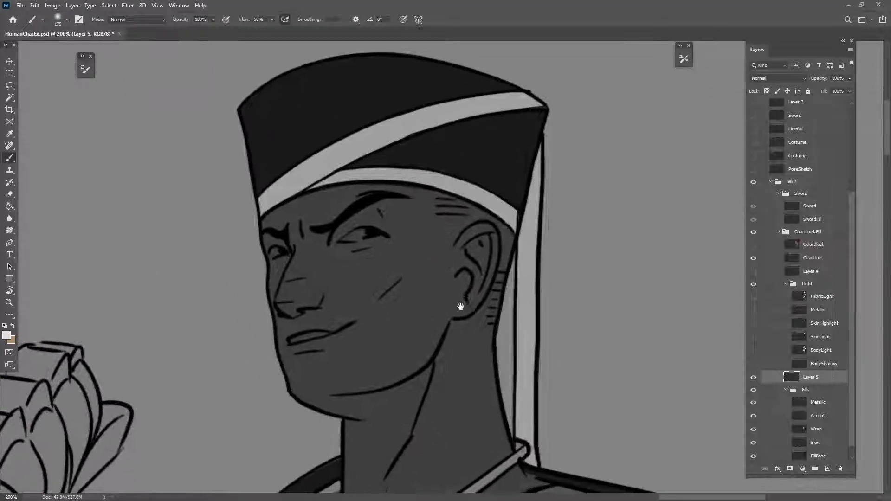
{"action": "mouse_move", "coordinate": [377, 205]}
{"action": "left_mouse_down"}
{"action": "mouse_move", "coordinate": [425, 342]}
{"action": "mouse_move", "coordinate": [384, 180]}
{"action": "left_mouse_up"}
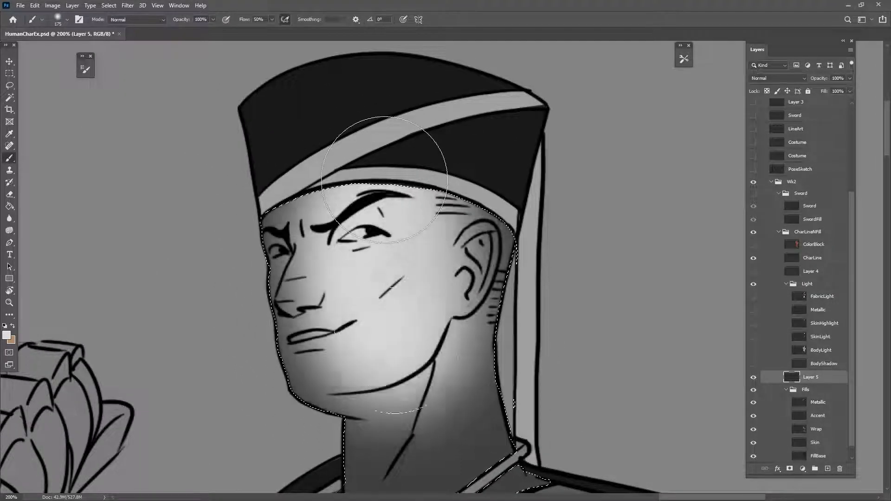
{"action": "left_click_drag", "start_coordinate": [537, 419], "coordinate": [543, 389]}
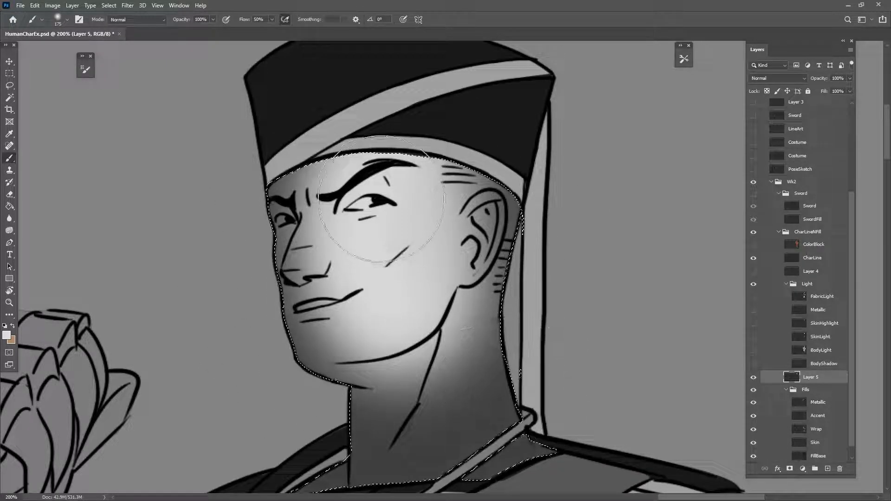
{"action": "key", "text": "Delete"}
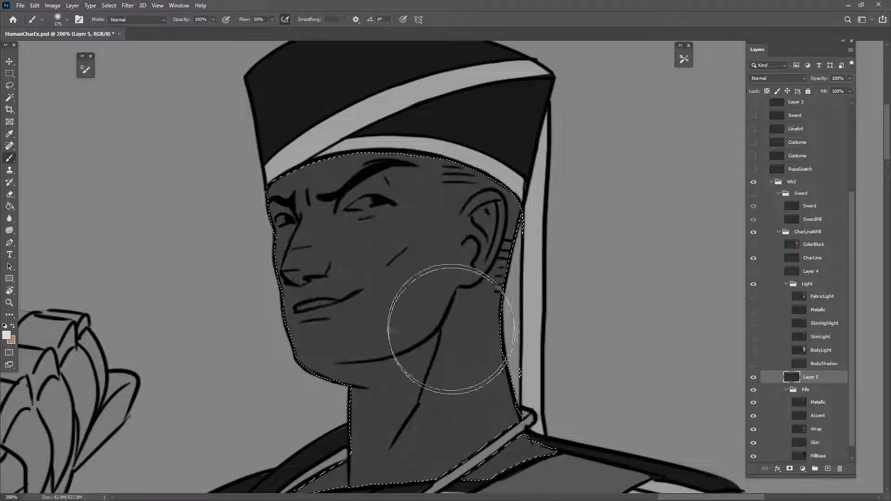
- Paint soft highlights on the forehead, cheek, nose, upper lip and chin with a smaller airbrush, undoing the last chin stroke
{"action": "key", "text": "bracketleft"}
{"action": "key", "text": "bracketleft"}
{"action": "key", "text": "bracketleft"}
{"action": "key", "text": "bracketleft"}
{"action": "key", "text": "bracketleft"}
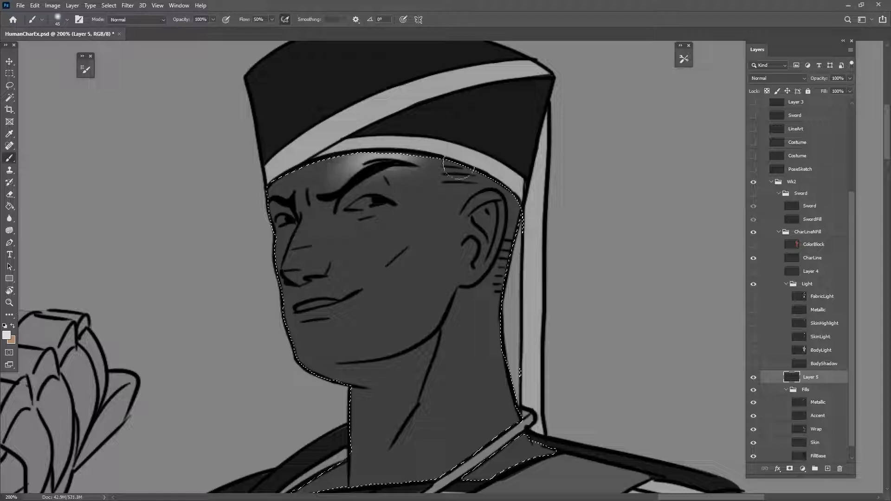
{"action": "left_click_drag", "start_coordinate": [393, 165], "coordinate": [416, 167]}
{"action": "left_click_drag", "start_coordinate": [394, 234], "coordinate": [360, 242]}
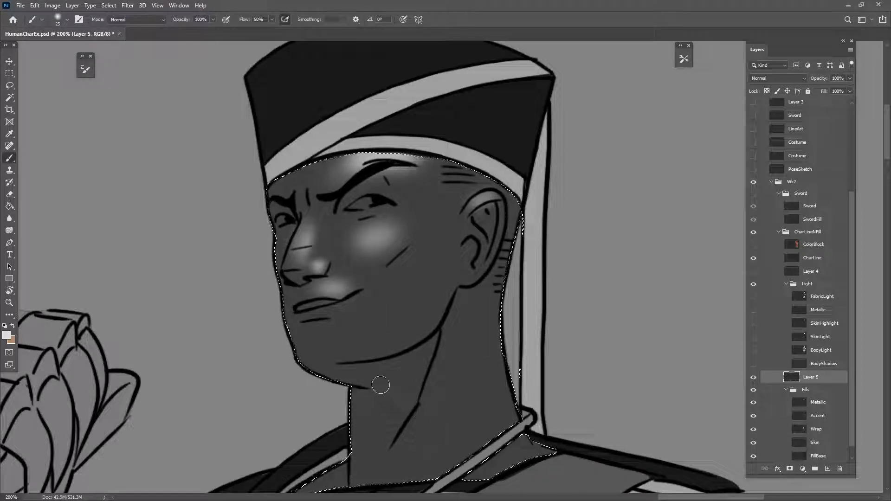
{"action": "left_click_drag", "start_coordinate": [429, 403], "coordinate": [449, 387]}
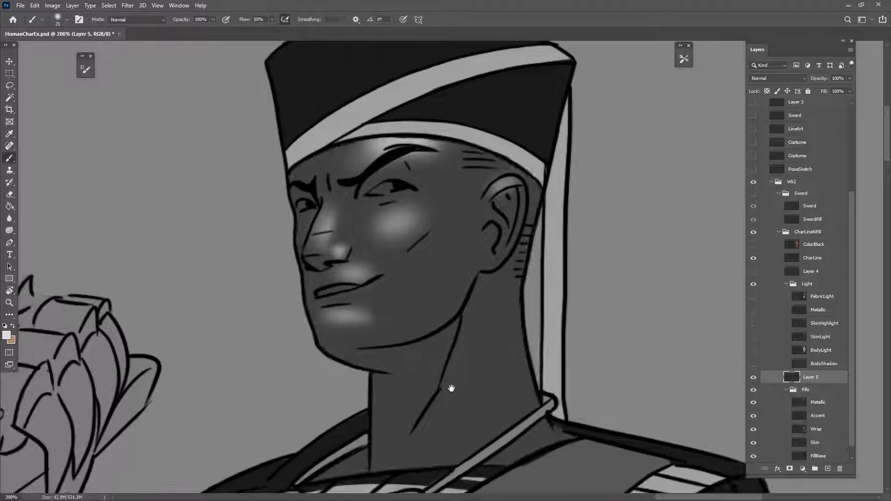
{"action": "key", "text": "ctrl+z"}
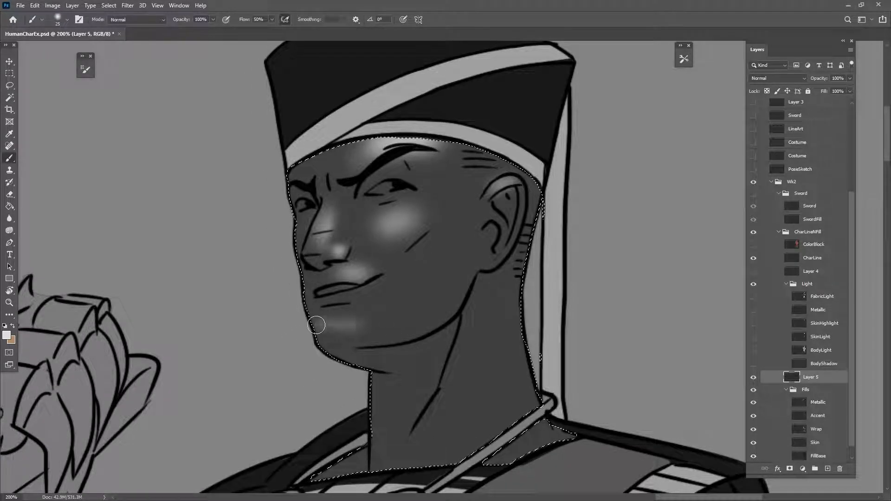
- Paint soft light grey highlights down the neck beside the tendon line, and deselect the skin area
{"action": "left_click_drag", "start_coordinate": [437, 327], "coordinate": [375, 326]}
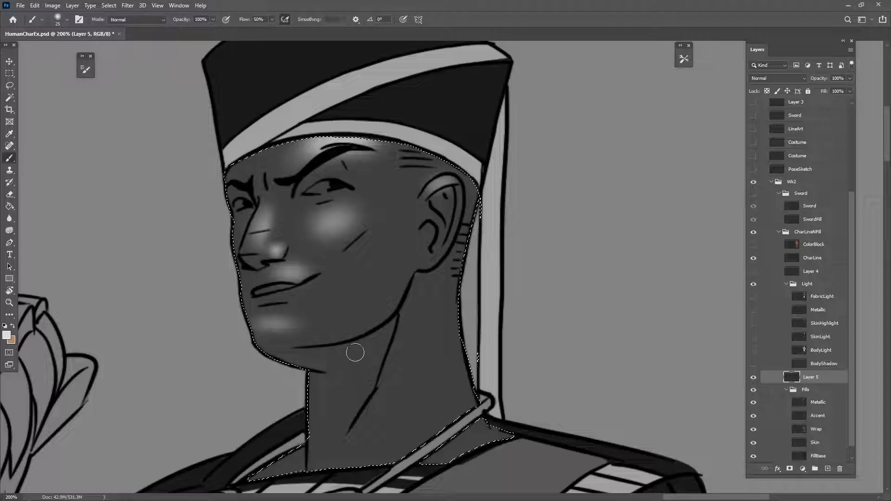
{"action": "left_click_drag", "start_coordinate": [433, 418], "coordinate": [447, 354]}
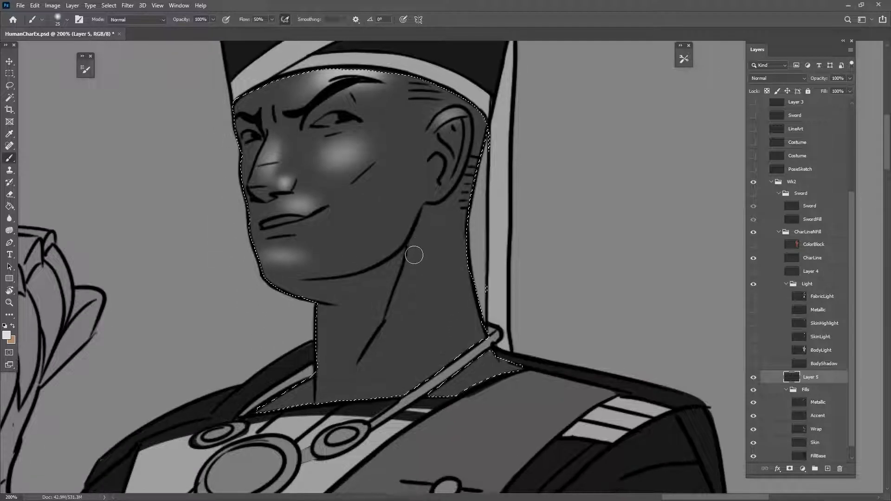
{"action": "mouse_move", "coordinate": [410, 279]}
{"action": "left_mouse_down"}
{"action": "mouse_move", "coordinate": [386, 369]}
{"action": "mouse_move", "coordinate": [393, 356]}
{"action": "left_mouse_up"}
{"action": "left_click_drag", "start_coordinate": [378, 424], "coordinate": [368, 489]}
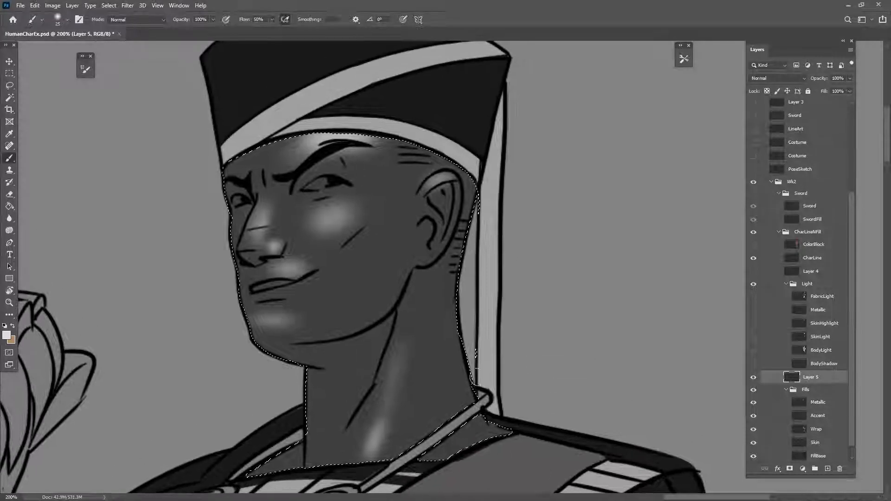
{"action": "left_click_drag", "start_coordinate": [448, 371], "coordinate": [450, 336]}
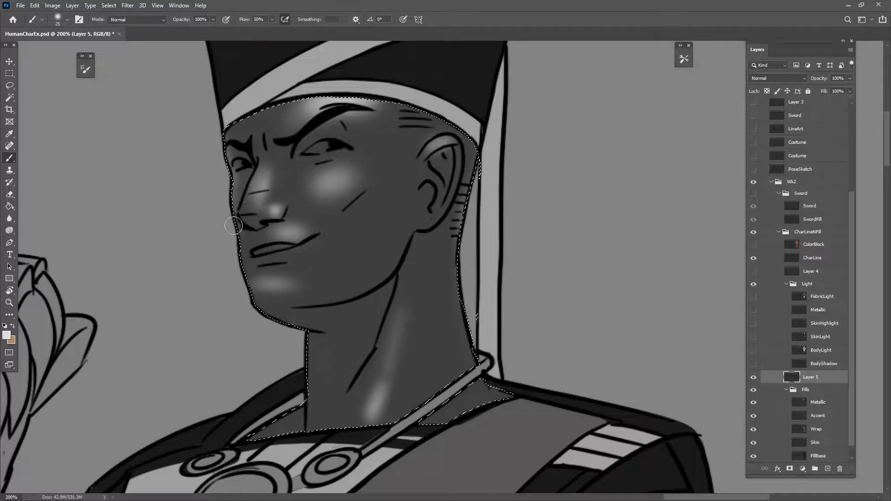
{"action": "key", "text": "ctrl+d"}
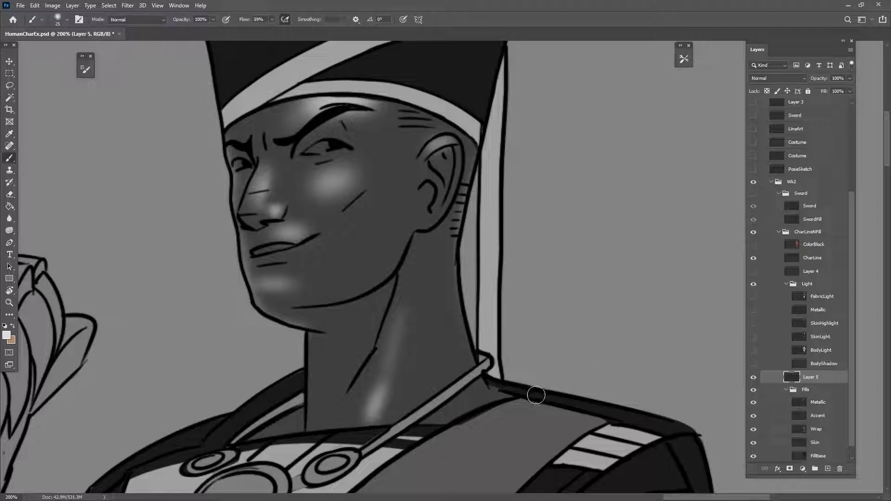
{"action": "scroll", "coordinate": [494, 343], "scroll_direction": "down", "scroll_amount": 5}
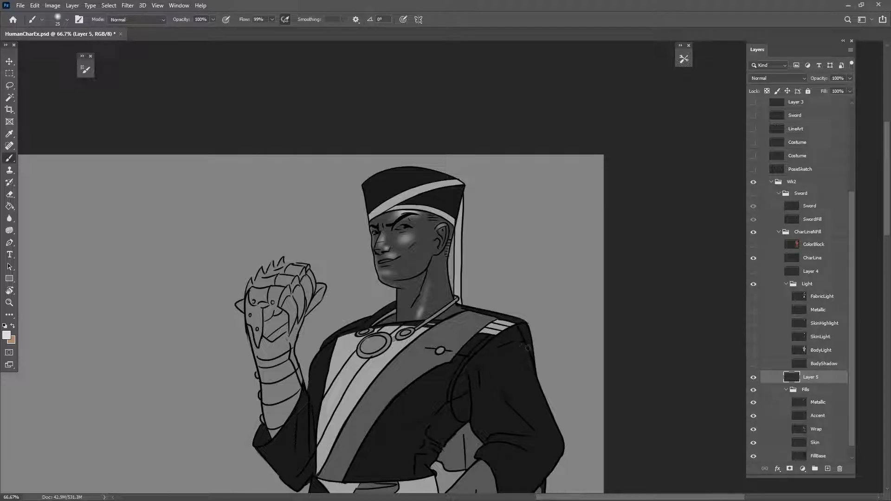
- Load the Skin layer's shape as a selection around the face, keeping Layer 5 active for painting
{"action": "key", "text": "ctrl+plus"}
{"action": "key", "text": "ctrl+plus"}
{"action": "key", "text": "ctrl+plus"}
{"action": "left_click_drag", "start_coordinate": [417, 374], "coordinate": [434, 436]}
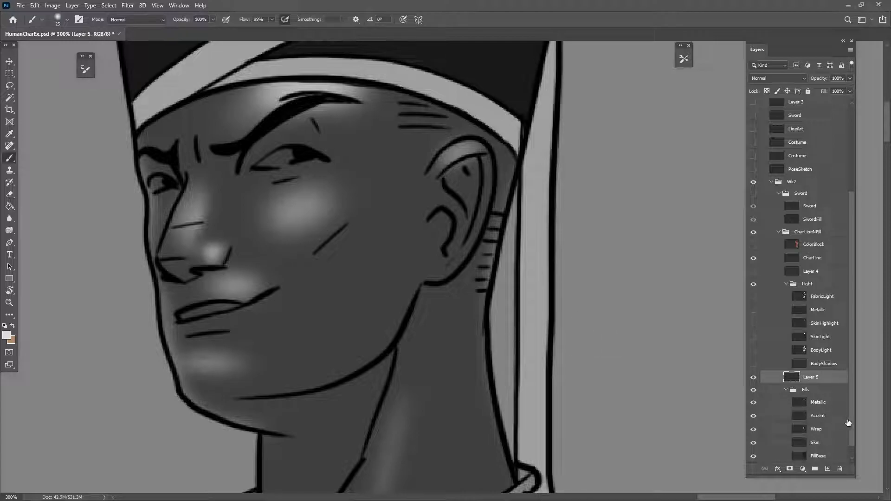
{"action": "scroll", "coordinate": [848, 422], "scroll_direction": "down", "scroll_amount": 1}
{"action": "left_click", "coordinate": [799, 429], "text": "ctrl"}
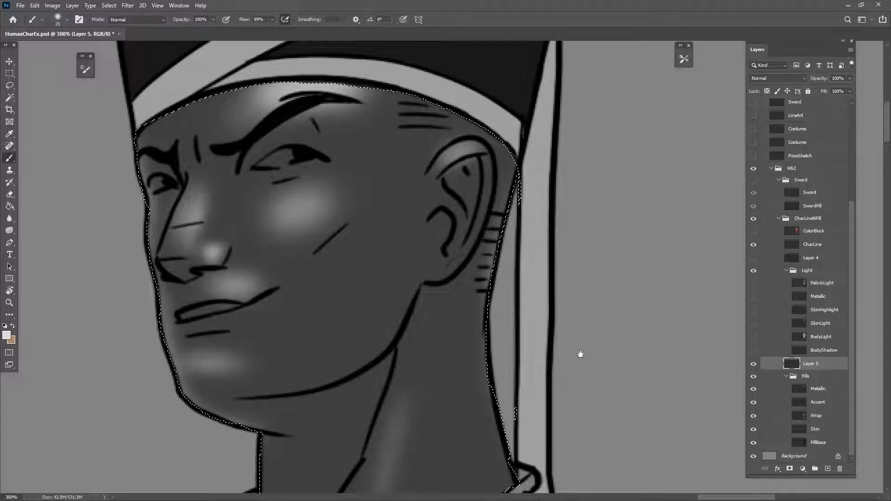
{"action": "left_click_drag", "start_coordinate": [580, 352], "coordinate": [592, 445]}
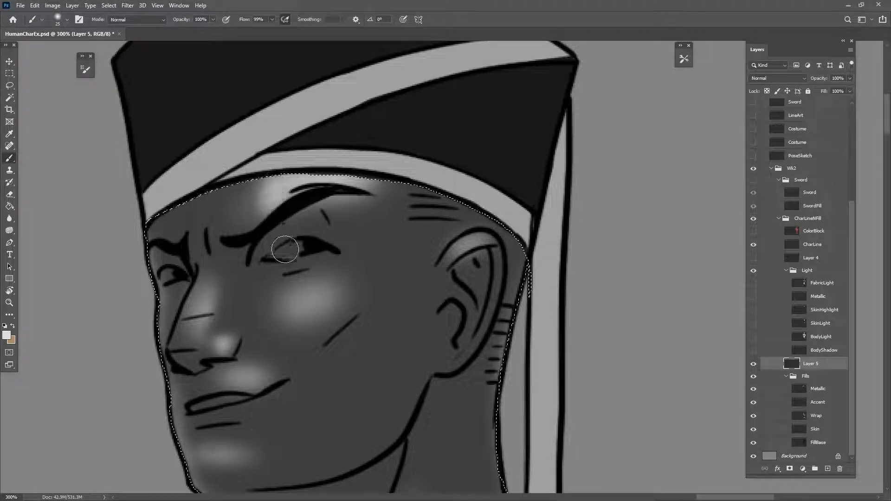
- Try airbrush strokes under the eye and down the cheek inside the skin selection, and undo them
{"action": "mouse_move", "coordinate": [279, 283]}
{"action": "left_mouse_down"}
{"action": "mouse_move", "coordinate": [277, 348]}
{"action": "mouse_move", "coordinate": [266, 305]}
{"action": "mouse_move", "coordinate": [300, 351]}
{"action": "mouse_move", "coordinate": [270, 338]}
{"action": "left_mouse_up"}
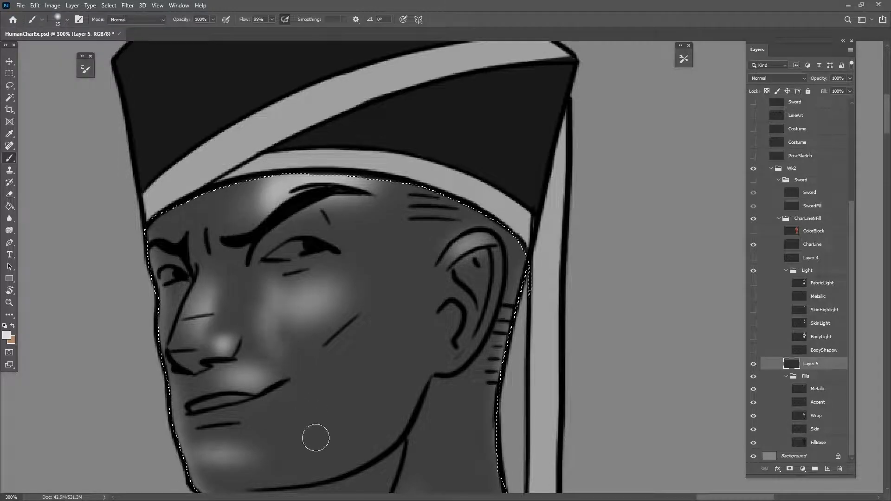
{"action": "key", "text": "ctrl+alt+z"}
{"action": "key", "text": "ctrl+alt+z"}
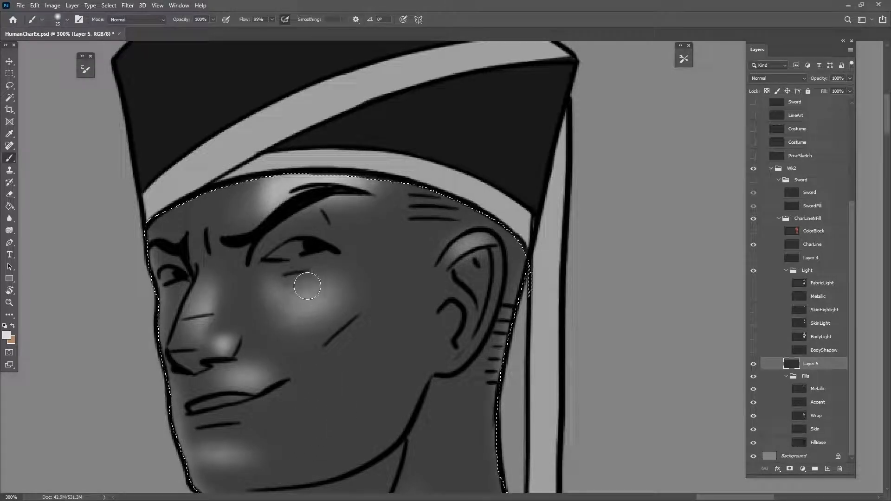
{"action": "left_click_drag", "start_coordinate": [304, 290], "coordinate": [319, 476]}
{"action": "key", "text": "ctrl+alt+z"}
- Try airbrush strokes from the temple down the side of the face toward the jaw, and undo them
{"action": "mouse_move", "coordinate": [411, 386]}
{"action": "left_mouse_down"}
{"action": "mouse_move", "coordinate": [399, 368]}
{"action": "mouse_move", "coordinate": [401, 380]}
{"action": "left_mouse_up"}
{"action": "mouse_move", "coordinate": [338, 244]}
{"action": "left_mouse_down"}
{"action": "mouse_move", "coordinate": [354, 310]}
{"action": "mouse_move", "coordinate": [372, 296]}
{"action": "left_mouse_up"}
{"action": "key", "text": "ctrl+alt+z"}
{"action": "key", "text": "ctrl+alt+z"}
{"action": "left_click_drag", "start_coordinate": [371, 185], "coordinate": [328, 292]}
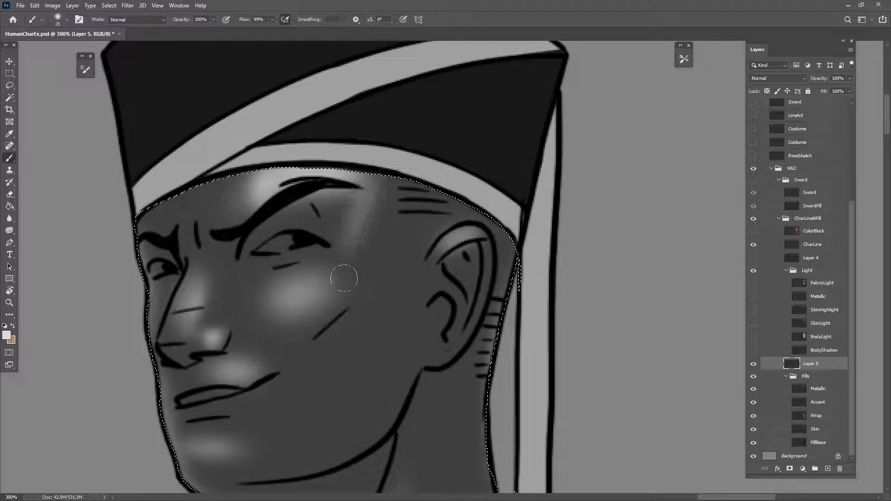
{"action": "mouse_move", "coordinate": [320, 175]}
{"action": "left_mouse_down"}
{"action": "mouse_move", "coordinate": [328, 309]}
{"action": "mouse_move", "coordinate": [347, 336]}
{"action": "left_mouse_up"}
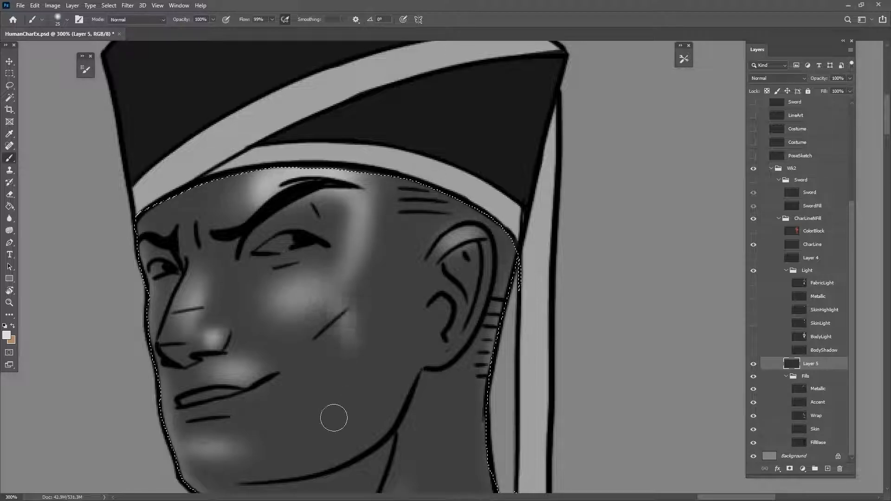
{"action": "key", "text": "ctrl+alt+z"}
{"action": "key", "text": "ctrl+alt+z"}
{"action": "mouse_move", "coordinate": [366, 201]}
{"action": "left_mouse_down"}
{"action": "mouse_move", "coordinate": [335, 316]}
{"action": "mouse_move", "coordinate": [331, 482]}
{"action": "left_mouse_up"}
{"action": "left_click_drag", "start_coordinate": [430, 421], "coordinate": [480, 405]}
{"action": "key", "text": "ctrl+z"}
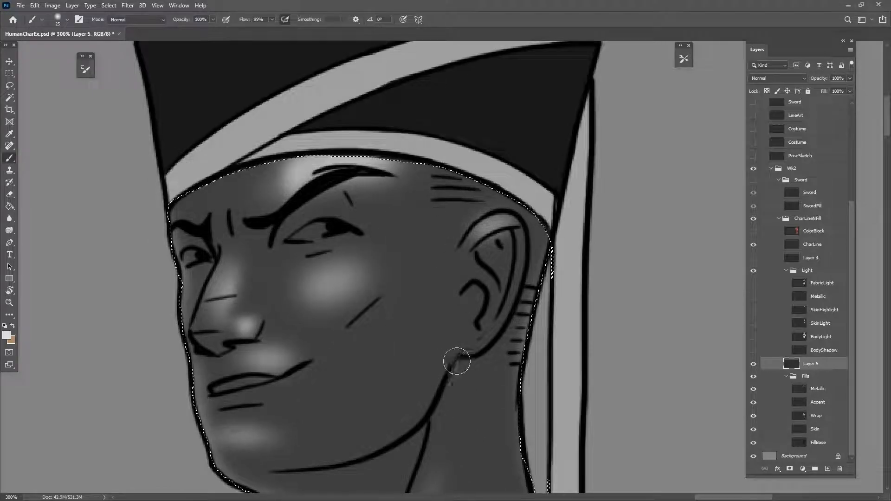
- Brush a broad, faint highlight over the temple with the airbrush enlarged to 90 px at 52% opacity
{"action": "key", "text": "bracketright"}
{"action": "key", "text": "bracketright"}
{"action": "key", "text": "bracketright"}
{"action": "key", "text": "bracketright"}
{"action": "key", "text": "bracketright"}
{"action": "key", "text": "bracketright"}
{"action": "key", "text": "bracketright"}
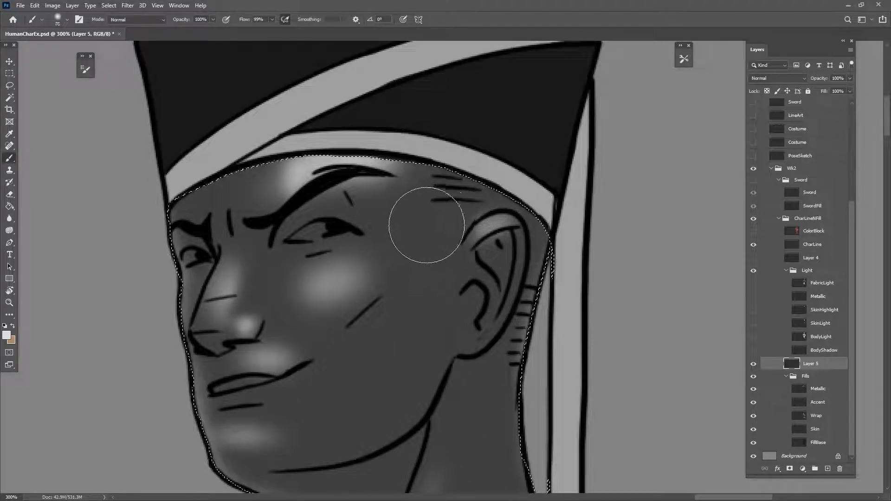
{"action": "key", "text": "5"}
{"action": "key", "text": "2"}
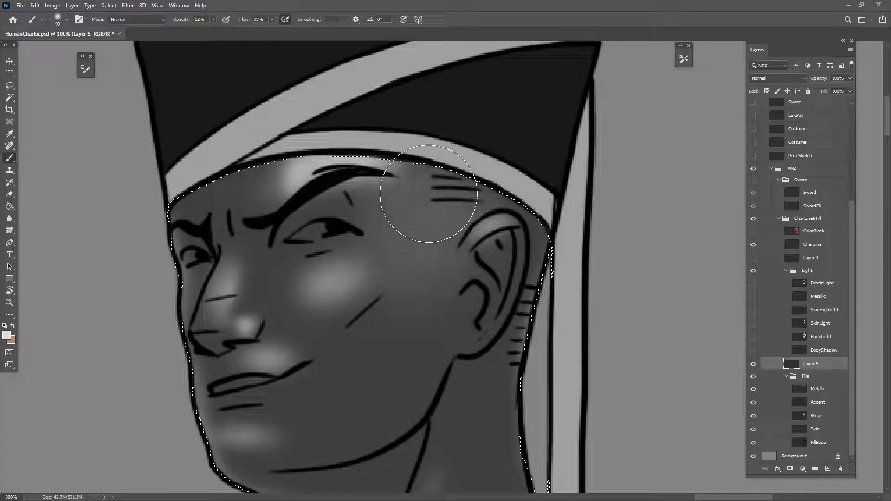
- Build up the light from the temple across the cheek and jaw to the chin with a 70 px airbrush
{"action": "key", "text": "bracketleft"}
{"action": "key", "text": "bracketleft"}
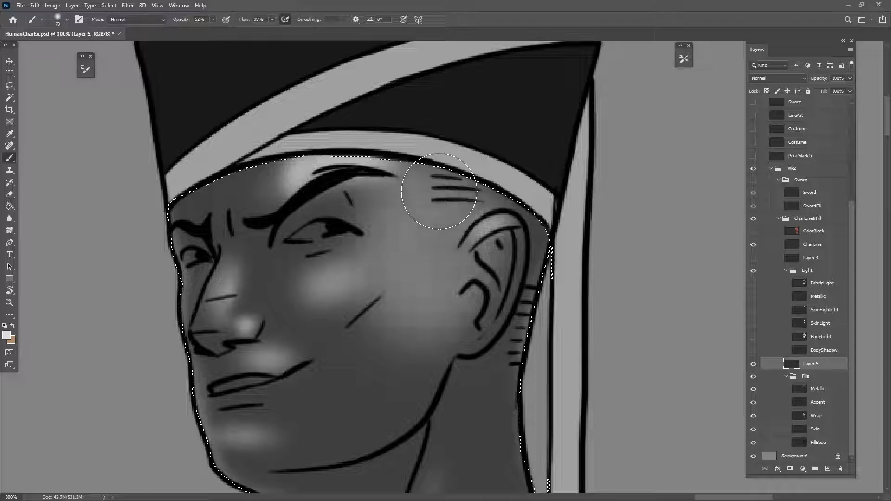
{"action": "mouse_move", "coordinate": [428, 189]}
{"action": "left_mouse_down"}
{"action": "mouse_move", "coordinate": [441, 300]}
{"action": "mouse_move", "coordinate": [420, 274]}
{"action": "mouse_move", "coordinate": [423, 306]}
{"action": "mouse_move", "coordinate": [390, 303]}
{"action": "mouse_move", "coordinate": [398, 296]}
{"action": "mouse_move", "coordinate": [394, 317]}
{"action": "mouse_move", "coordinate": [360, 286]}
{"action": "mouse_move", "coordinate": [366, 279]}
{"action": "mouse_move", "coordinate": [360, 330]}
{"action": "mouse_move", "coordinate": [344, 285]}
{"action": "mouse_move", "coordinate": [360, 280]}
{"action": "mouse_move", "coordinate": [404, 343]}
{"action": "mouse_move", "coordinate": [351, 300]}
{"action": "mouse_move", "coordinate": [379, 362]}
{"action": "mouse_move", "coordinate": [381, 350]}
{"action": "mouse_move", "coordinate": [406, 382]}
{"action": "mouse_move", "coordinate": [318, 437]}
{"action": "left_mouse_up"}
{"action": "left_click_drag", "start_coordinate": [460, 415], "coordinate": [501, 379]}
{"action": "mouse_move", "coordinate": [320, 402]}
{"action": "left_mouse_down"}
{"action": "mouse_move", "coordinate": [350, 392]}
{"action": "mouse_move", "coordinate": [337, 394]}
{"action": "left_mouse_up"}
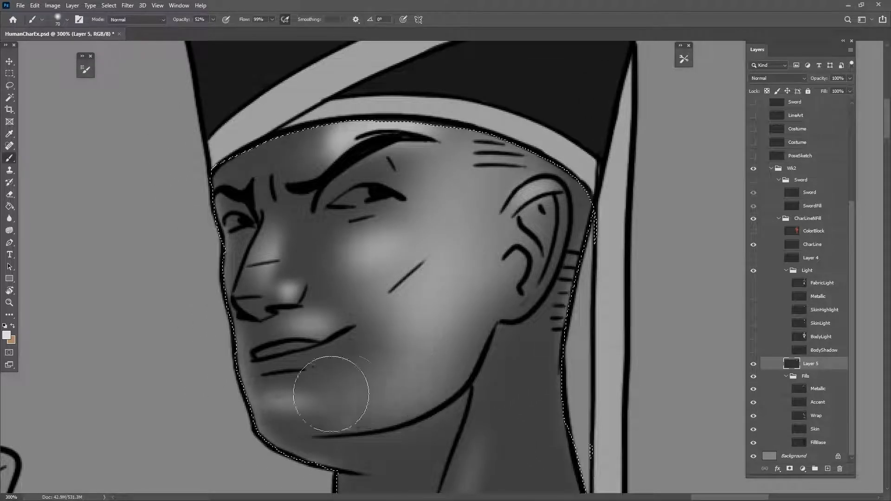
{"action": "left_click_drag", "start_coordinate": [507, 339], "coordinate": [511, 355]}
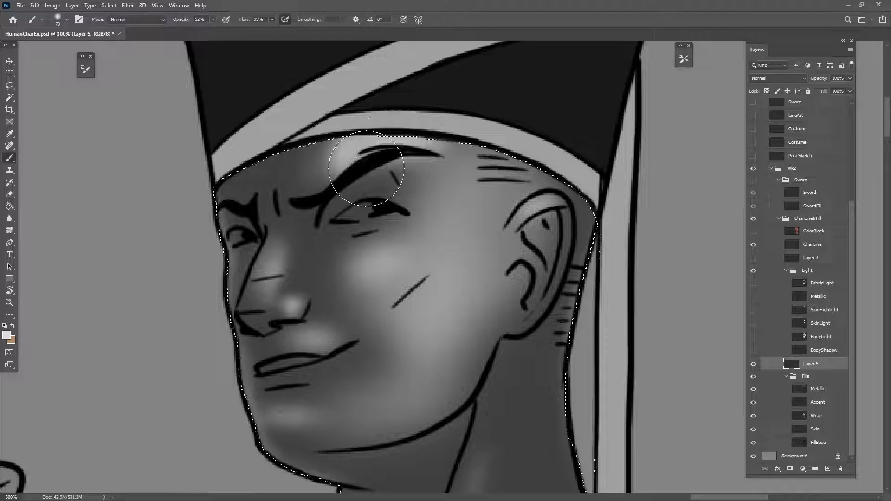
- Paint soft light beside the nose and blend it into the cheek highlight with a smaller airbrush of 20 to 30 px
{"action": "key", "text": "bracketleft"}
{"action": "key", "text": "bracketleft"}
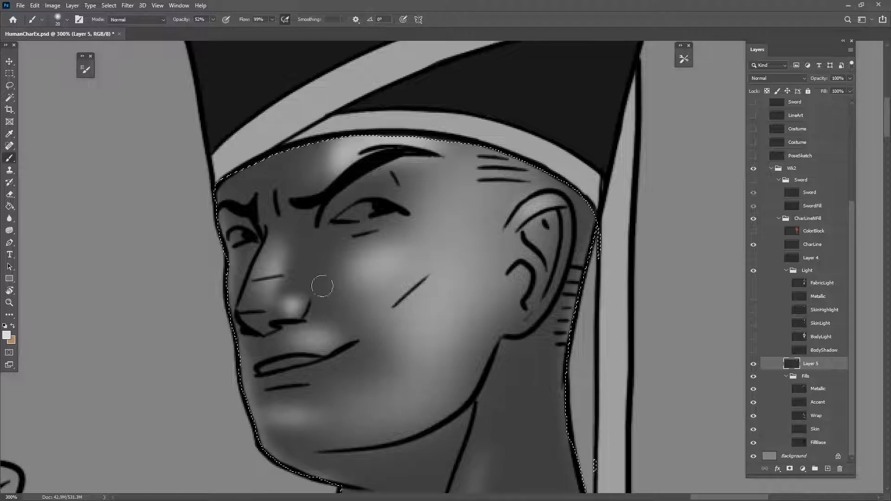
{"action": "key", "text": "bracketright"}
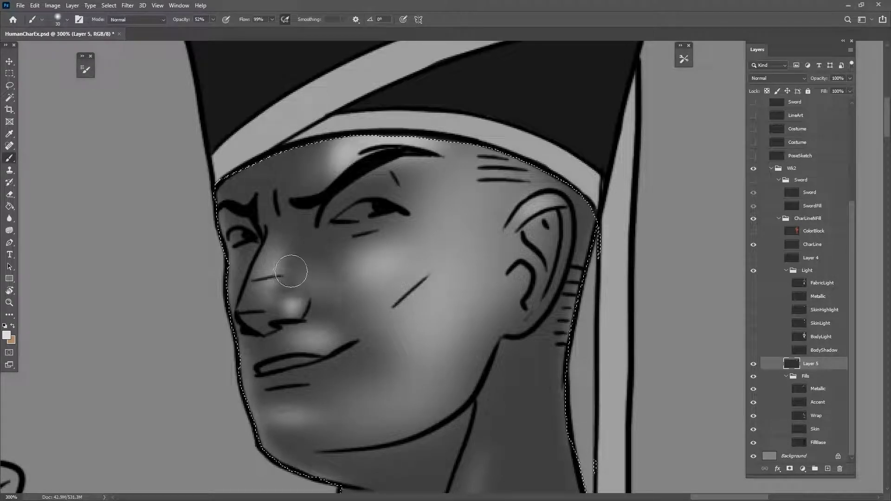
{"action": "scroll", "coordinate": [445, 366], "scroll_direction": "up", "scroll_amount": 1}
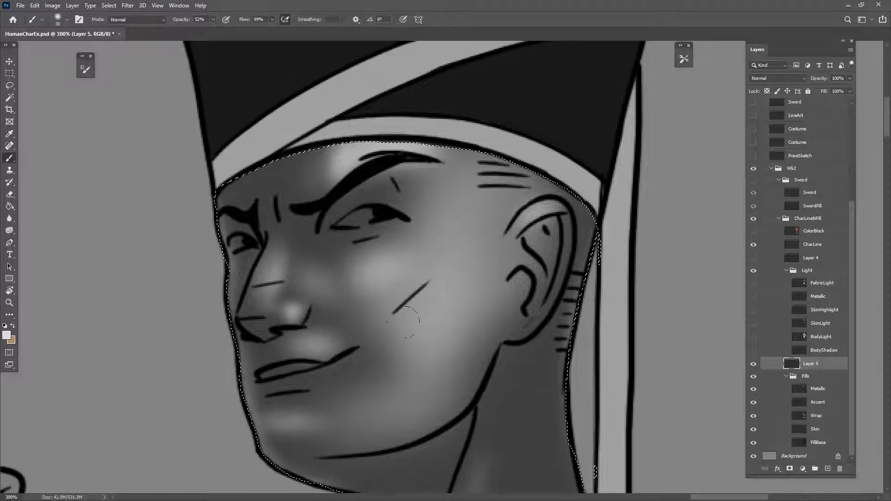
{"action": "left_click_drag", "start_coordinate": [359, 278], "coordinate": [374, 291]}
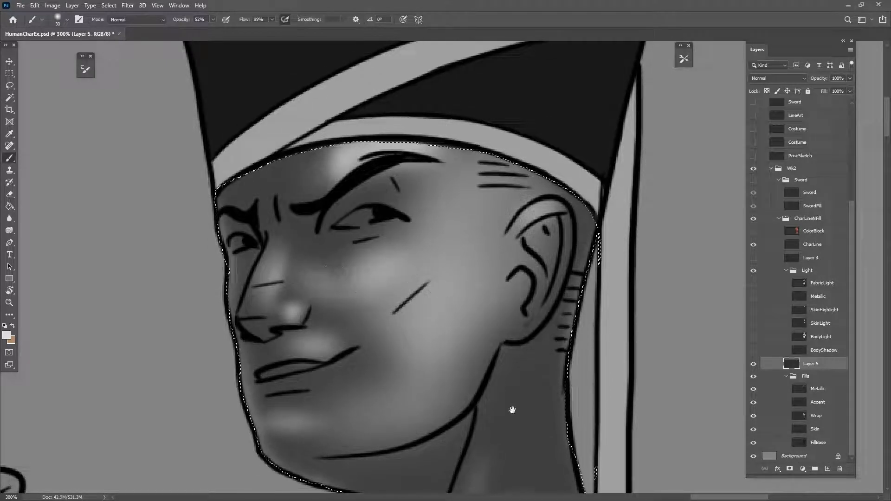
- Paint a soft highlight on the earlobe and inside the ear with the 30 px airbrush
{"action": "scroll", "coordinate": [513, 409], "scroll_direction": "down", "scroll_amount": 3}
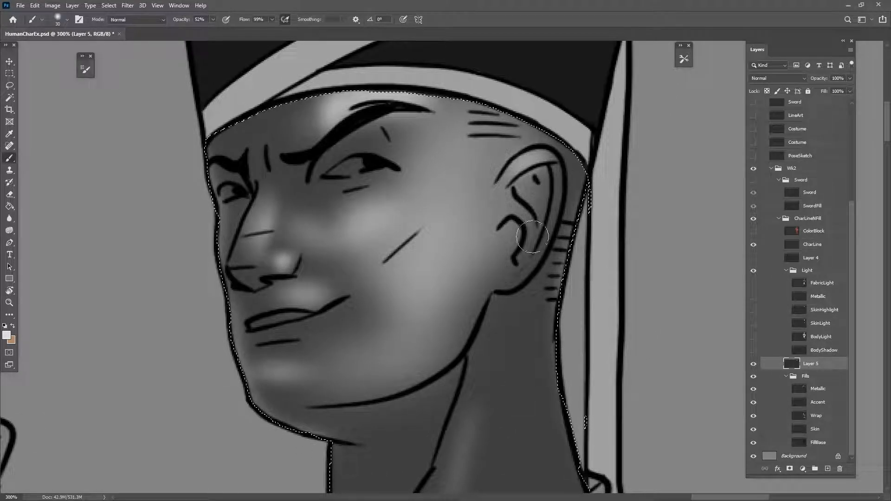
{"action": "mouse_move", "coordinate": [524, 259]}
{"action": "left_mouse_down"}
{"action": "mouse_move", "coordinate": [504, 272]}
{"action": "mouse_move", "coordinate": [525, 247]}
{"action": "mouse_move", "coordinate": [514, 230]}
{"action": "mouse_move", "coordinate": [529, 274]}
{"action": "mouse_move", "coordinate": [520, 280]}
{"action": "mouse_move", "coordinate": [557, 175]}
{"action": "left_mouse_up"}
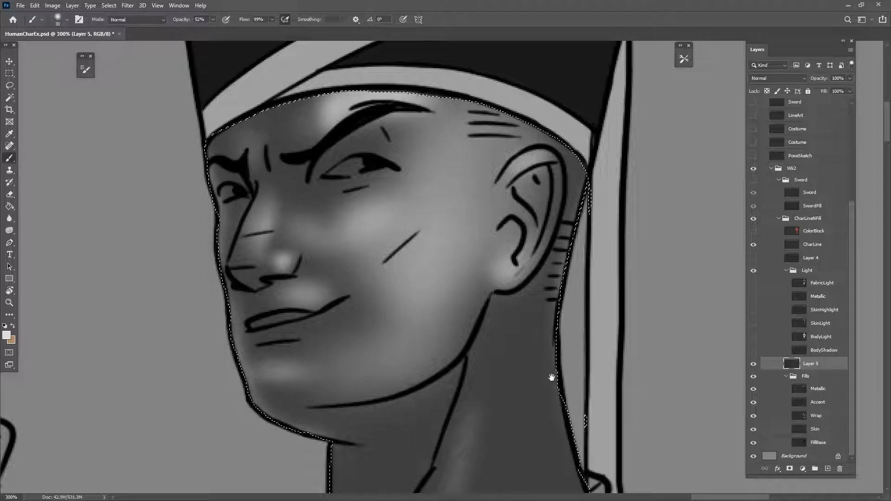
{"action": "left_click_drag", "start_coordinate": [553, 375], "coordinate": [514, 429]}
{"action": "left_click_drag", "start_coordinate": [477, 405], "coordinate": [534, 384]}
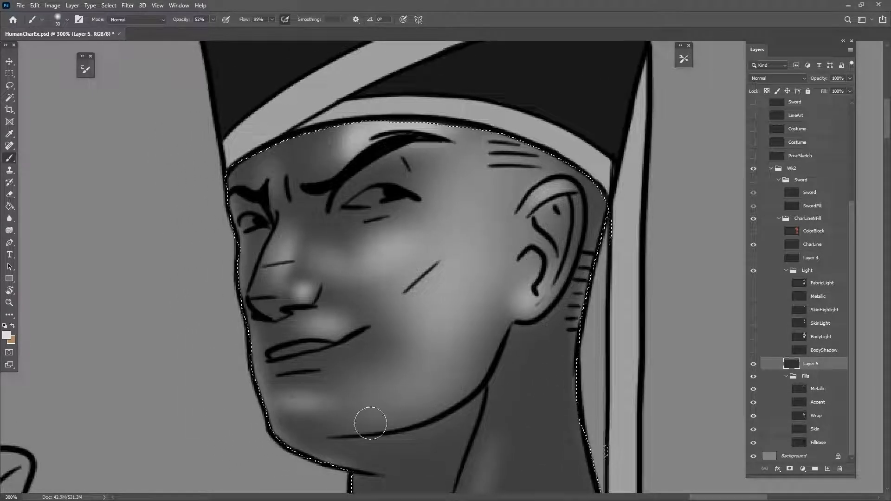
- Erase light beside the nose and below the eye using the soft 20% eraser preset with its opacity raised to 71%
{"action": "left_click", "coordinate": [10, 195]}
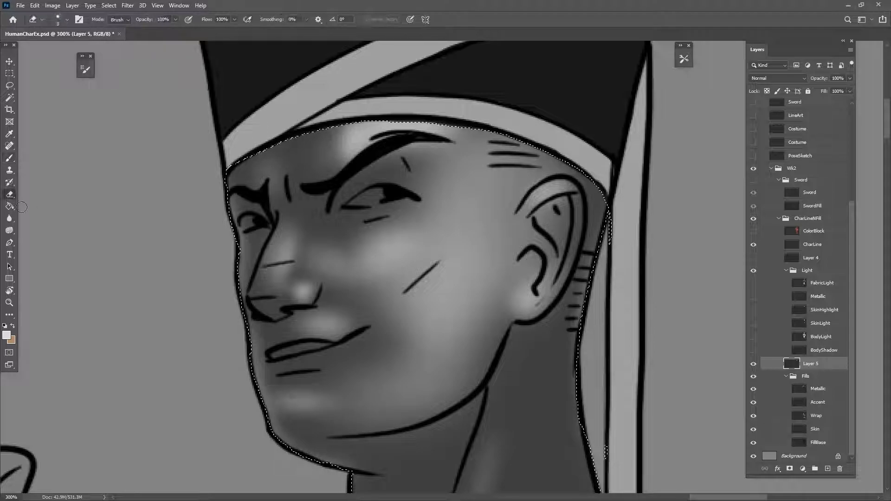
{"action": "left_click", "coordinate": [683, 58]}
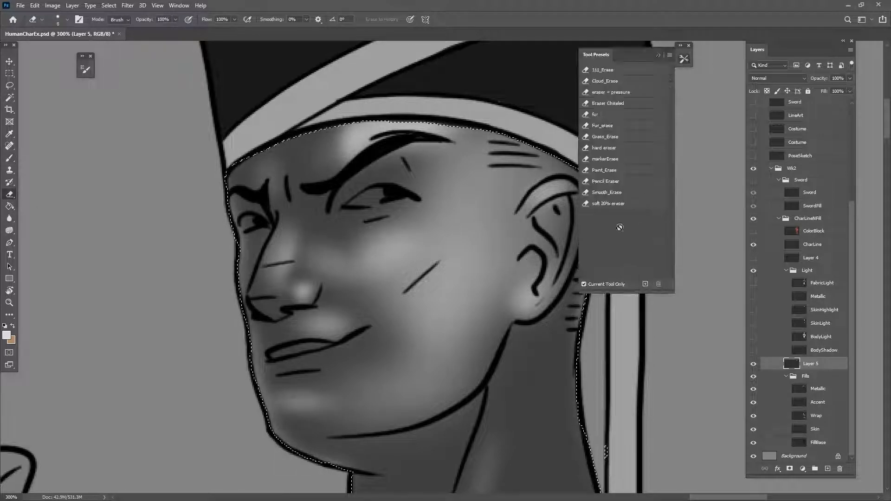
{"action": "left_click", "coordinate": [619, 203]}
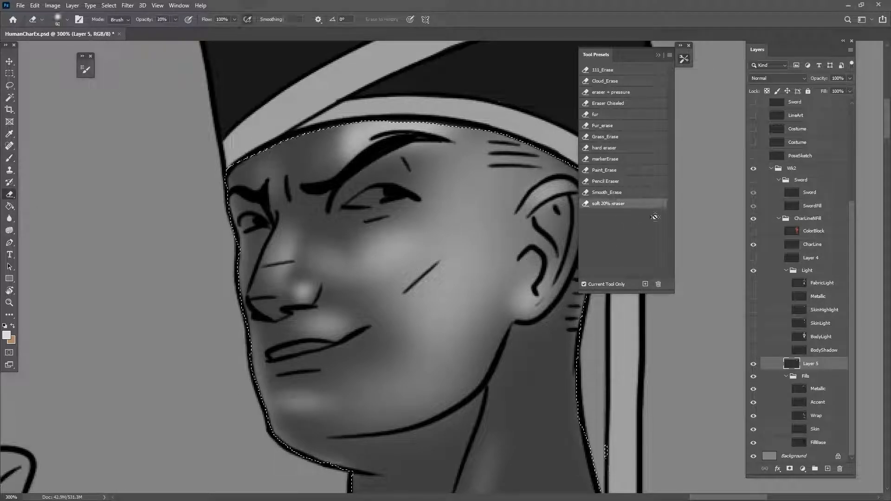
{"action": "left_click", "coordinate": [658, 56]}
{"action": "key", "text": "bracketleft"}
{"action": "key", "text": "bracketleft"}
{"action": "key", "text": "bracketleft"}
{"action": "key", "text": "bracketleft"}
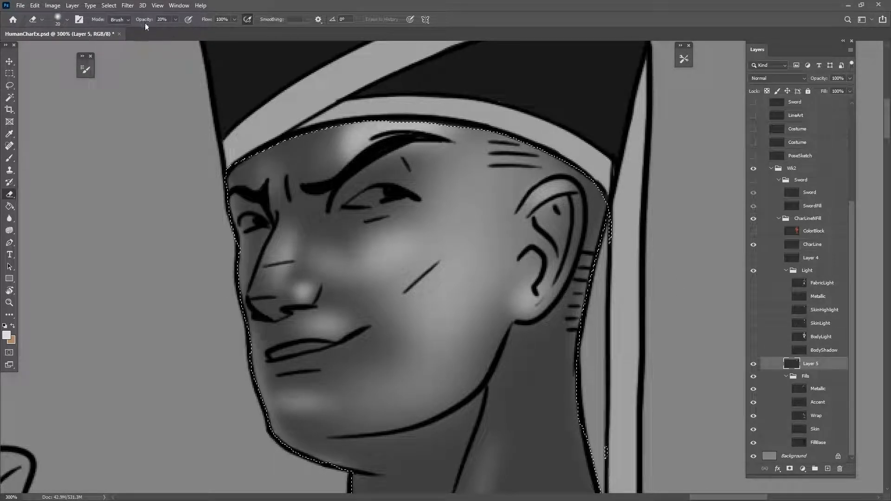
{"action": "left_click", "coordinate": [683, 58]}
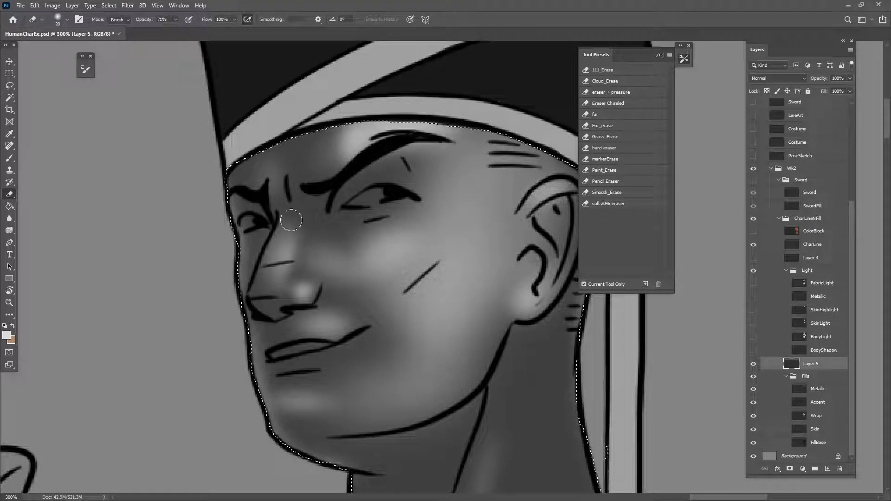
{"action": "left_click", "coordinate": [660, 55]}
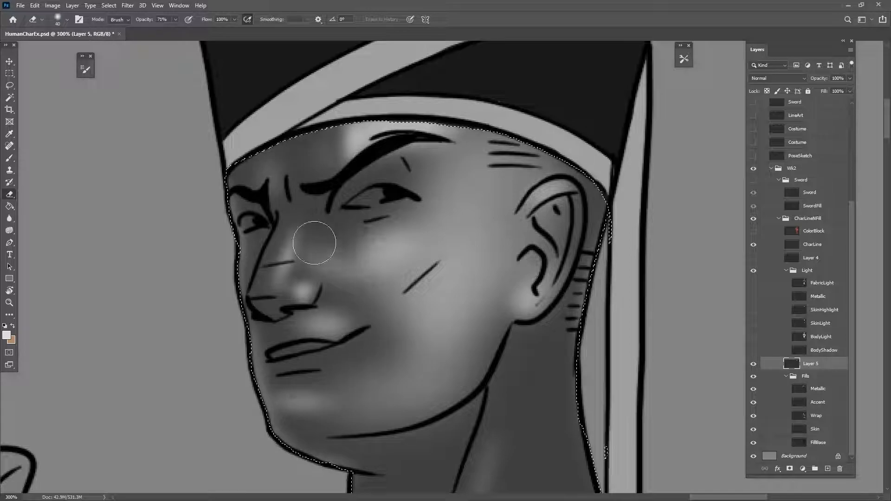
{"action": "left_click_drag", "start_coordinate": [345, 240], "coordinate": [391, 234]}
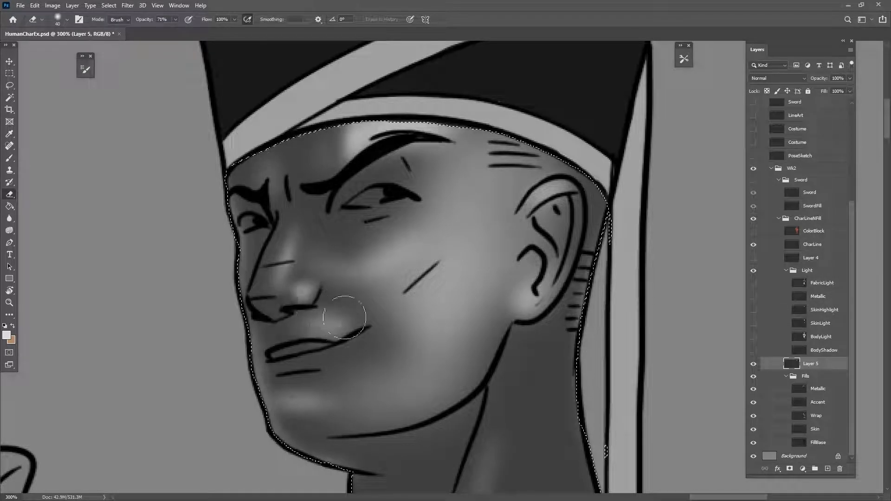
- Soften the light over the cheek and jaw with the soft eraser enlarged to 80 px
{"action": "left_click_drag", "start_coordinate": [487, 441], "coordinate": [463, 422]}
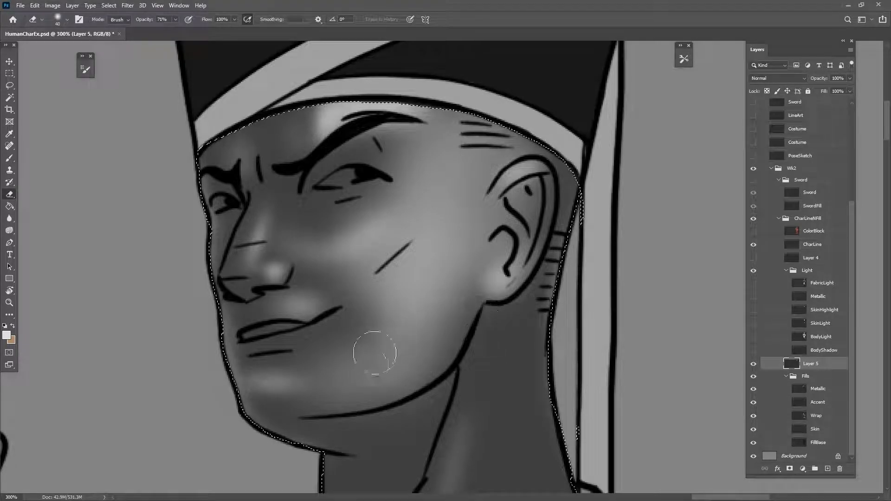
{"action": "key", "text": "bracketright"}
{"action": "key", "text": "bracketright"}
{"action": "key", "text": "bracketright"}
{"action": "key", "text": "bracketright"}
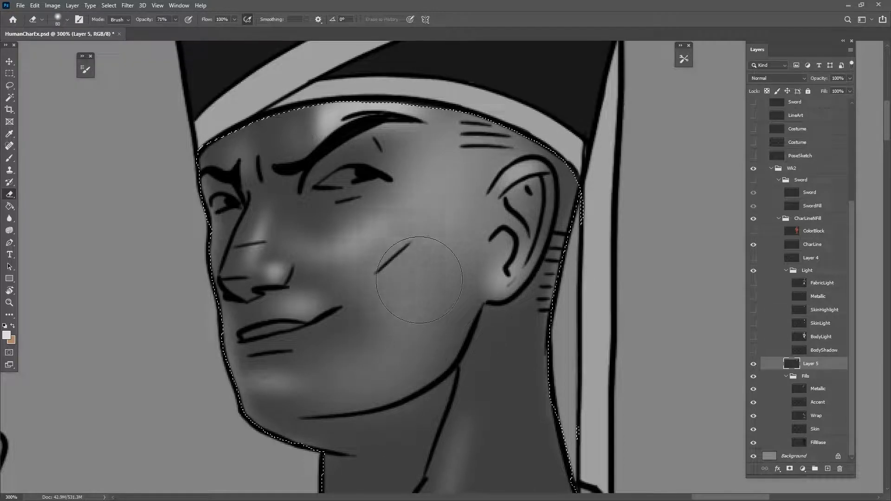
- Erase some light around the nose and upper lip with a smaller soft eraser
{"action": "mouse_move", "coordinate": [539, 310]}
{"action": "left_mouse_down"}
{"action": "mouse_move", "coordinate": [509, 393]}
{"action": "mouse_move", "coordinate": [521, 379]}
{"action": "left_mouse_up"}
{"action": "key", "text": "["}
{"action": "key", "text": "["}
{"action": "left_click_drag", "start_coordinate": [277, 358], "coordinate": [285, 371]}
{"action": "left_click_drag", "start_coordinate": [512, 437], "coordinate": [530, 310]}
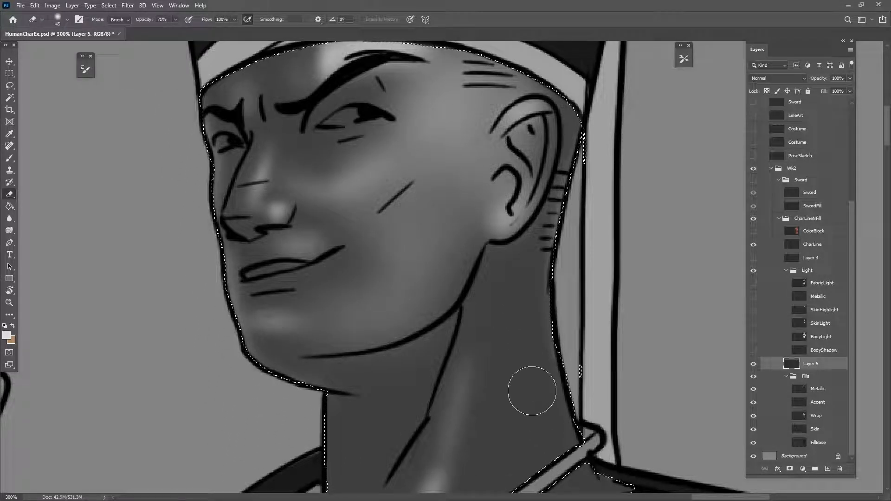
- Touch up the light on the forehead and neck, alternating the 52% opacity airbrush and the 71% opacity soft eraser
{"action": "key", "text": "ctrl+minus"}
{"action": "key", "text": "ctrl+minus"}
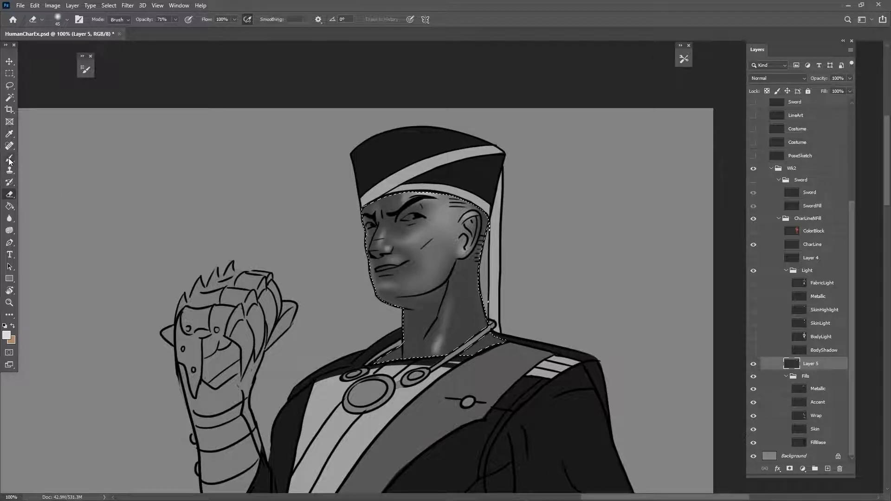
{"action": "key", "text": "b"}
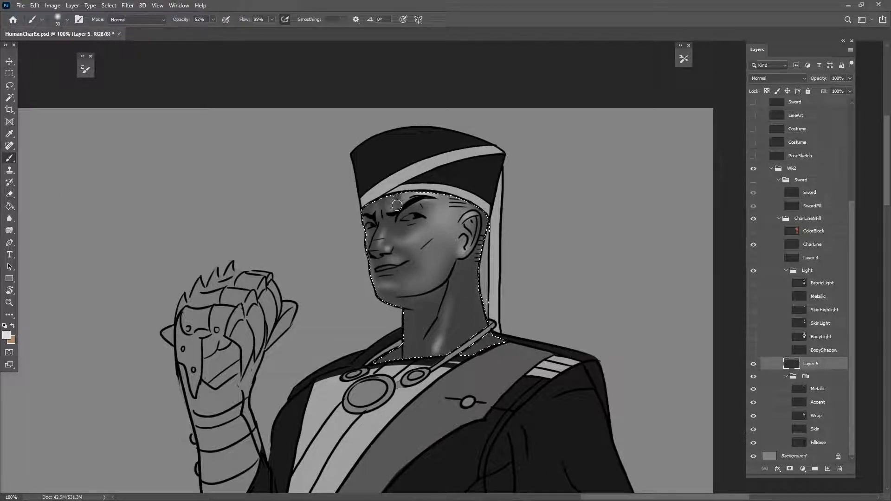
{"action": "left_click", "coordinate": [10, 194]}
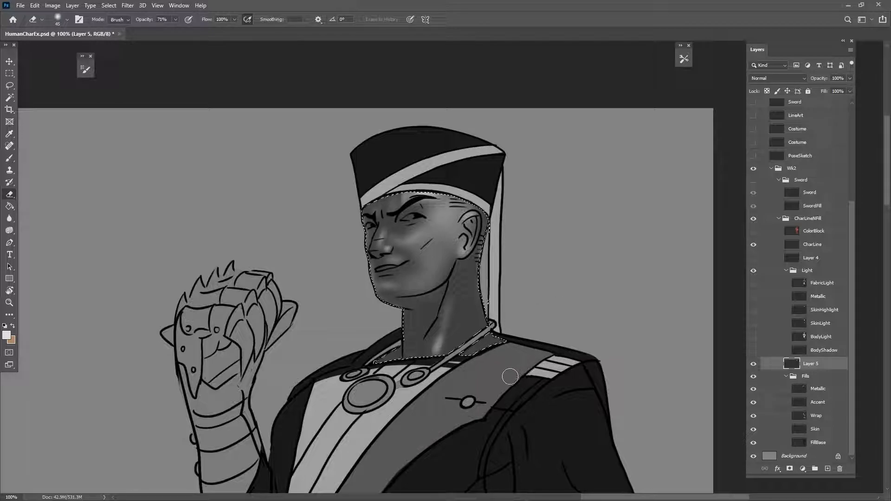
{"action": "left_click", "coordinate": [9, 158]}
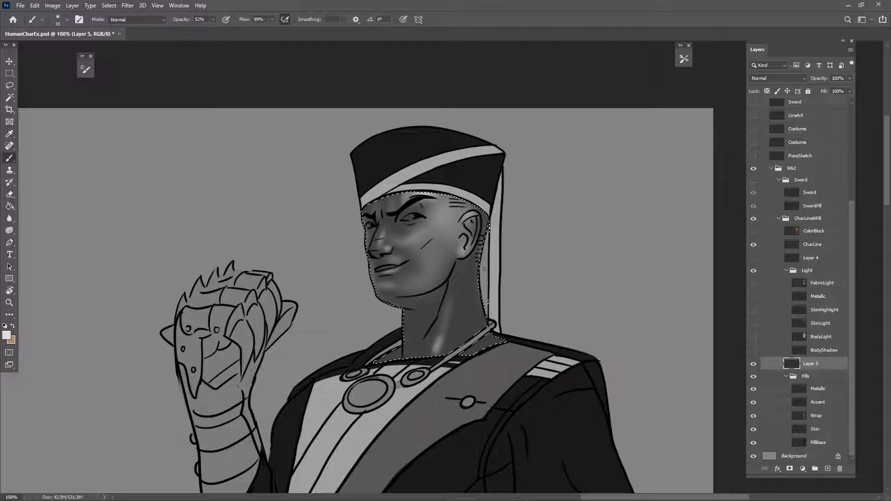
{"action": "left_click_drag", "start_coordinate": [545, 312], "coordinate": [527, 227]}
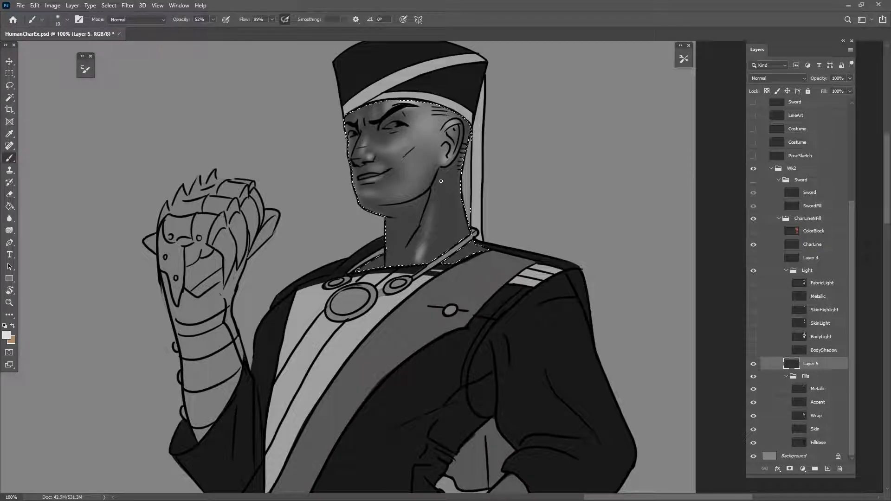
- Airbrush light down the neck at 52% opacity, varying the soft brush between 60 and 90 px
{"action": "key", "text": "bracketright"}
{"action": "key", "text": "bracketright"}
{"action": "key", "text": "bracketright"}
{"action": "key", "text": "bracketright"}
{"action": "key", "text": "bracketright"}
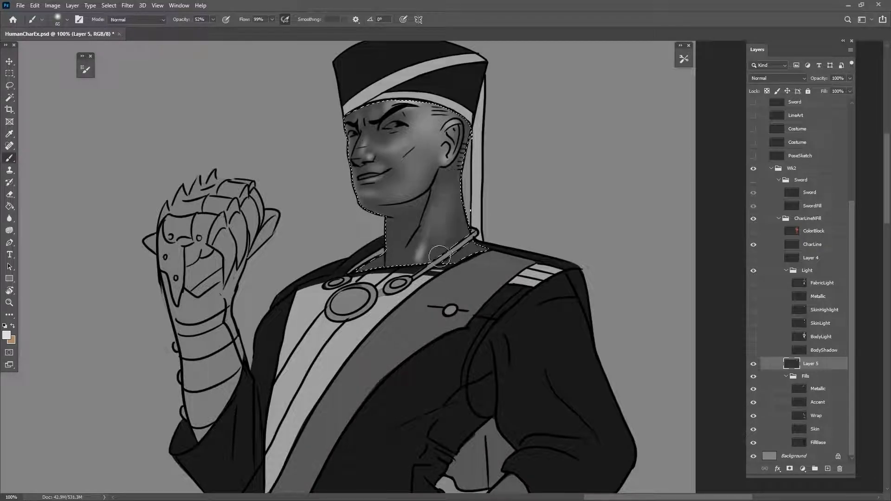
{"action": "left_click_drag", "start_coordinate": [449, 201], "coordinate": [433, 288]}
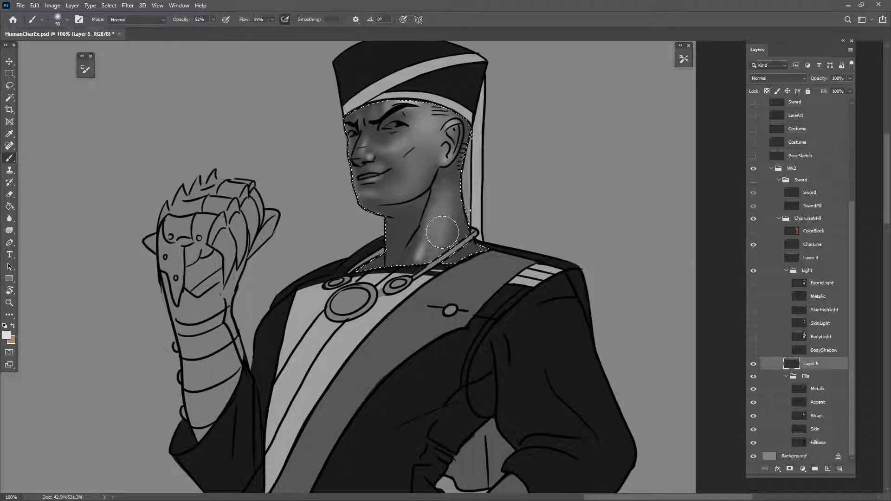
{"action": "key", "text": "bracketleft"}
{"action": "key", "text": "bracketleft"}
{"action": "key", "text": "bracketleft"}
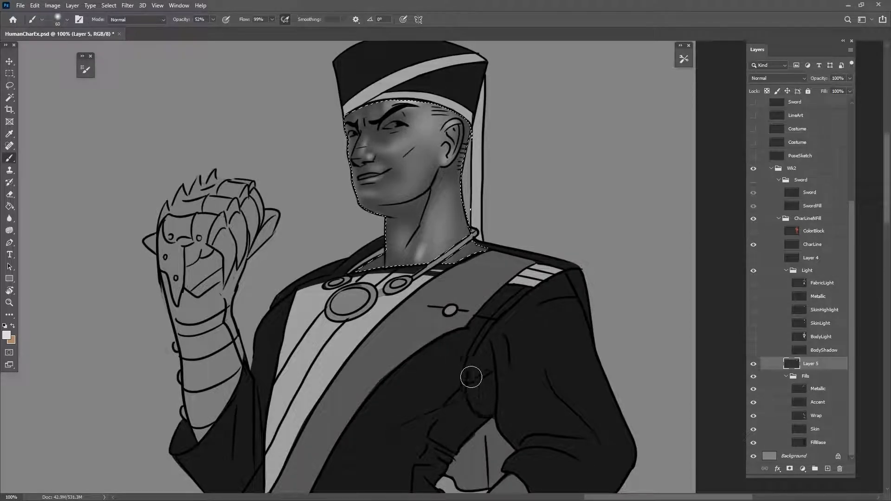
{"action": "left_click_drag", "start_coordinate": [473, 378], "coordinate": [461, 407]}
- Soften the neck's light with the 71% opacity soft eraser, enlarging it to 80 px for the back edge
{"action": "key", "text": "e"}
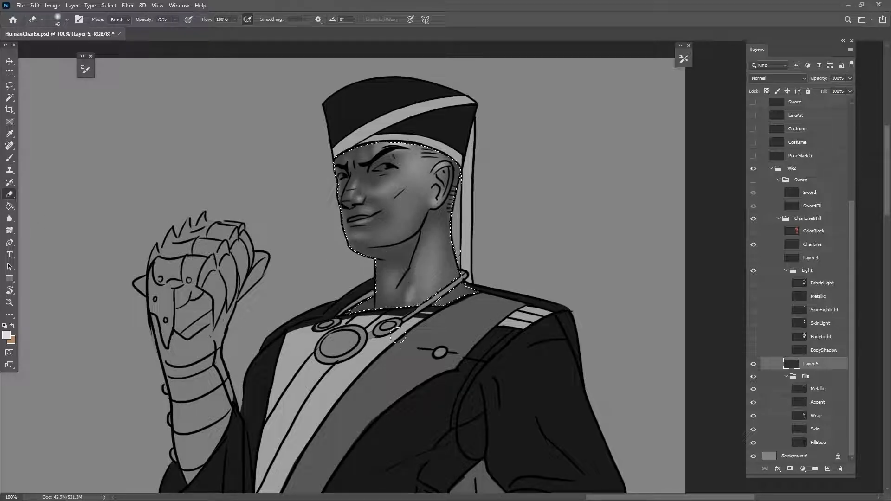
{"action": "left_click_drag", "start_coordinate": [407, 293], "coordinate": [435, 248]}
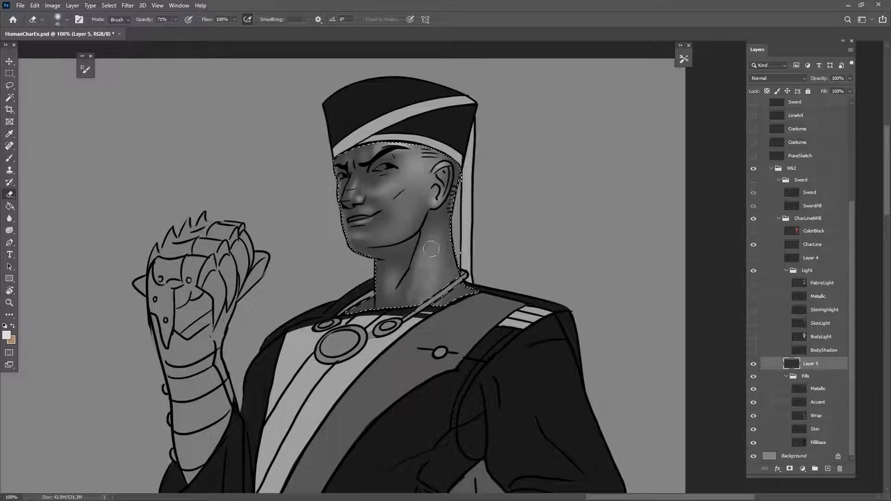
{"action": "left_click_drag", "start_coordinate": [411, 279], "coordinate": [393, 266]}
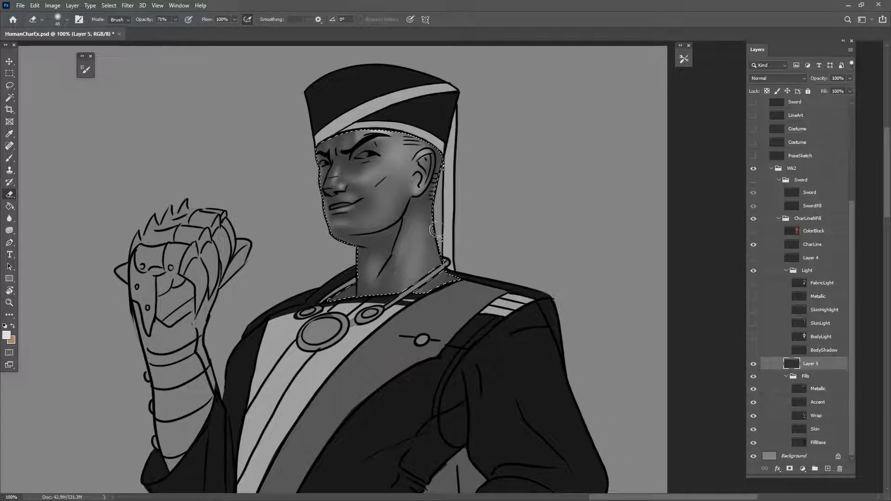
{"action": "key", "text": "bracketright"}
{"action": "key", "text": "bracketright"}
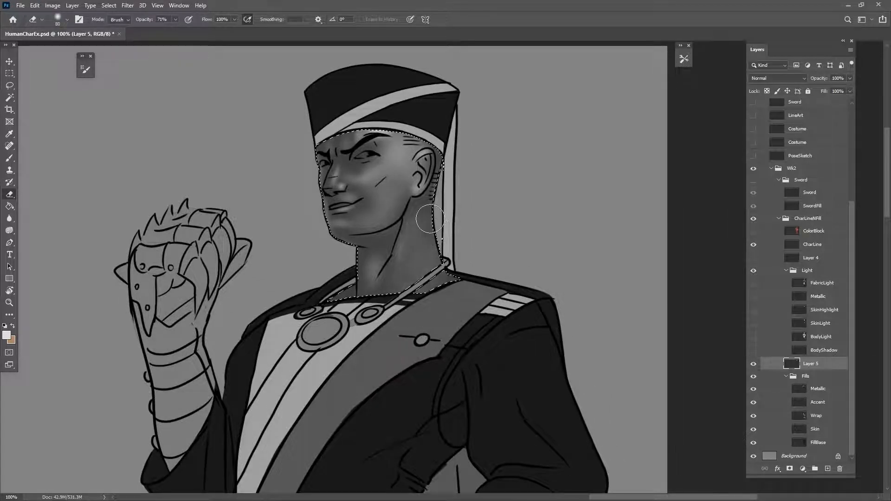
- Rebuild the light on the neck and cheek with the 60 px airbrush at 52% opacity, and clear the skin selection
{"action": "key", "text": "b"}
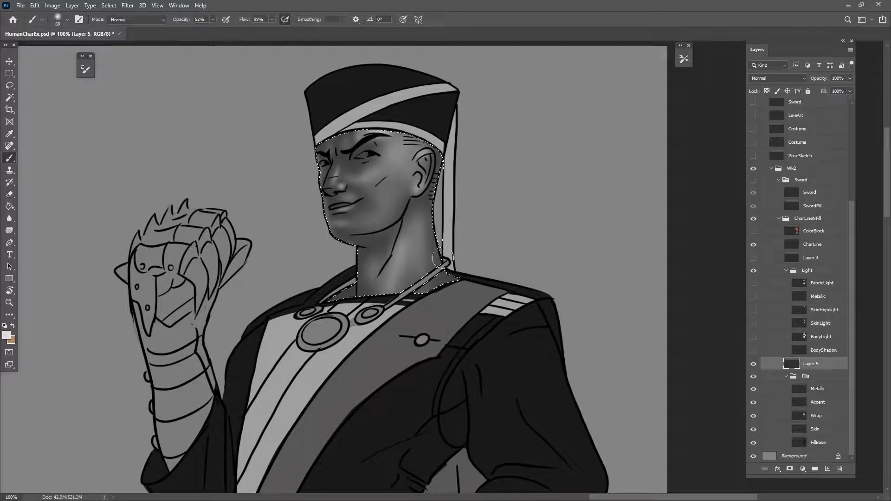
{"action": "left_click_drag", "start_coordinate": [514, 312], "coordinate": [530, 390]}
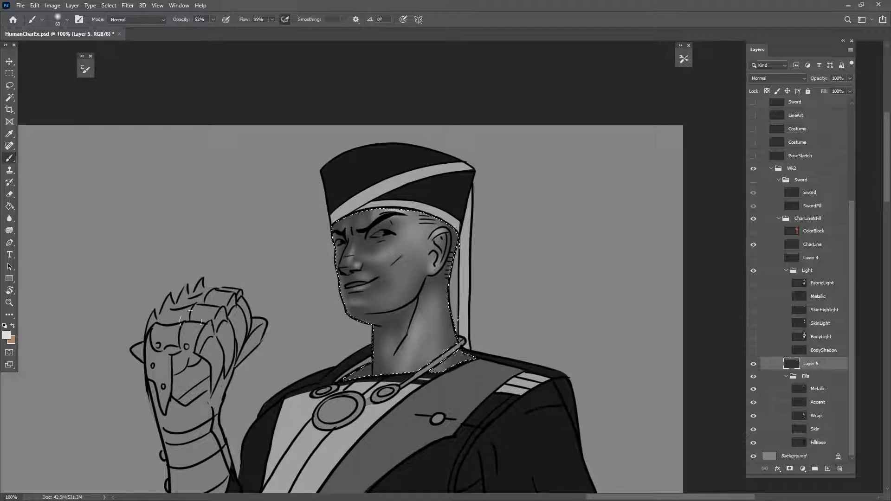
{"action": "key", "text": "e"}
{"action": "key", "text": "b"}
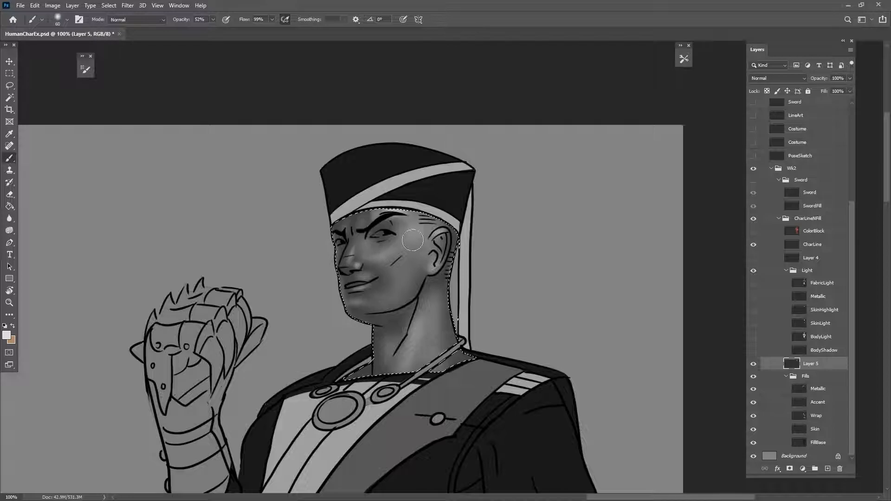
{"action": "left_click_drag", "start_coordinate": [371, 252], "coordinate": [389, 256]}
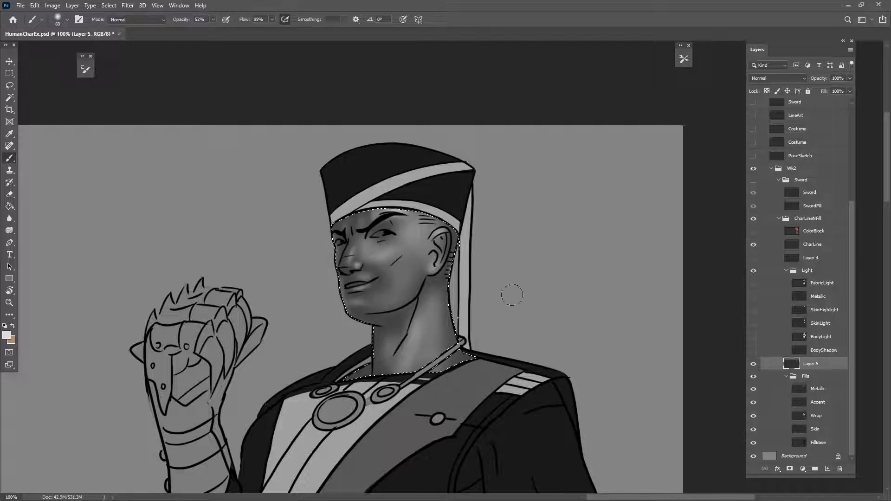
{"action": "left_click_drag", "start_coordinate": [530, 407], "coordinate": [540, 367]}
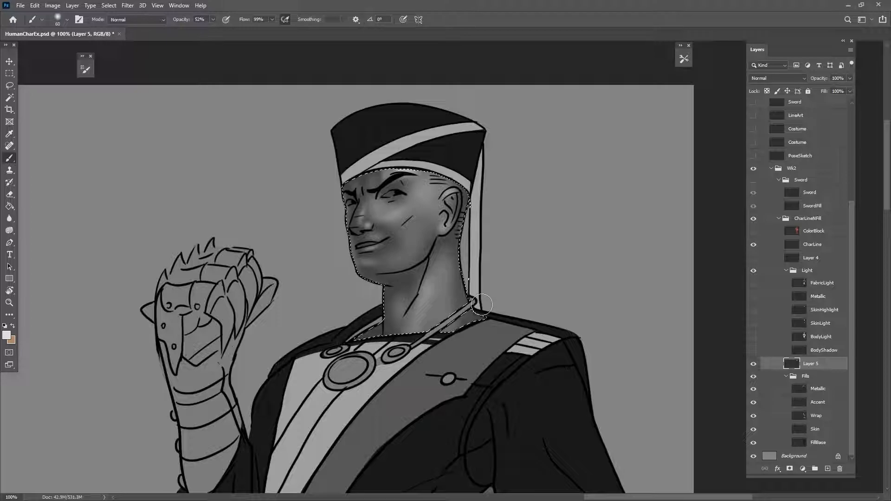
{"action": "left_click_drag", "start_coordinate": [503, 424], "coordinate": [484, 407]}
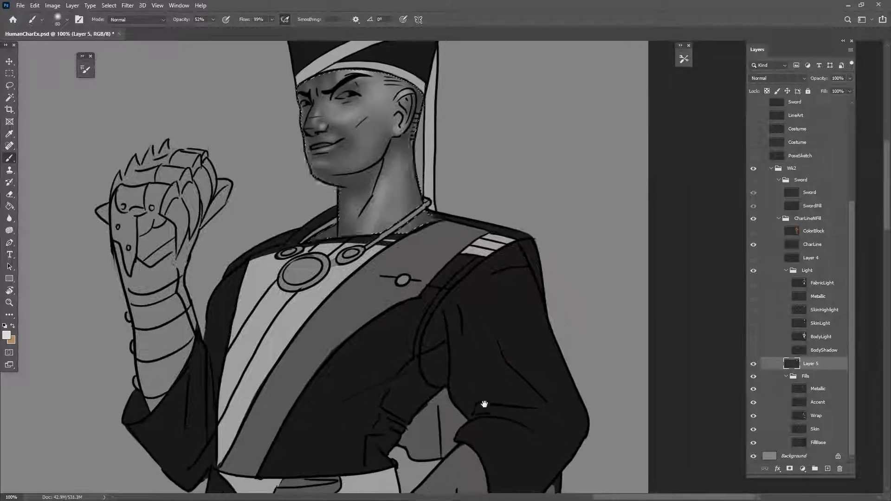
{"action": "key", "text": "ctrl+d"}
{"action": "left_click_drag", "start_coordinate": [520, 332], "coordinate": [504, 403]}
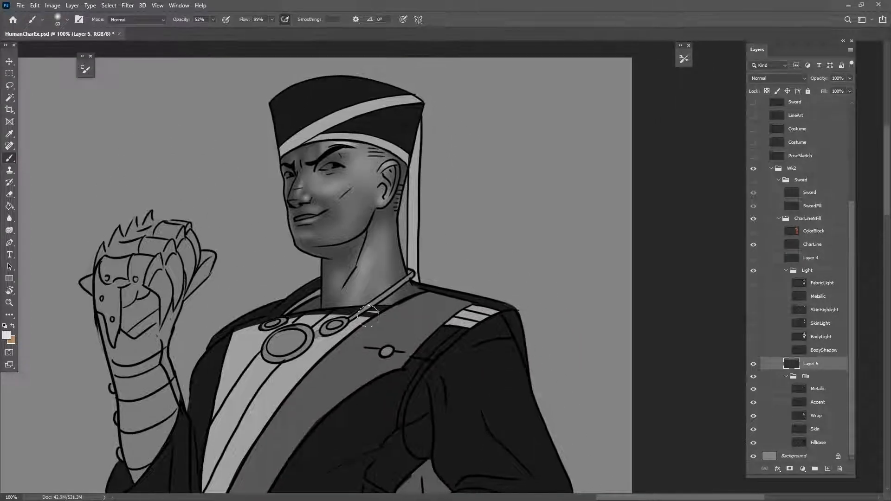
- Load the Skin fill's layer selection and airbrush light over the fingers, knuckles and back of the hand at the hip
{"action": "scroll", "coordinate": [493, 392], "scroll_direction": "down", "scroll_amount": 5}
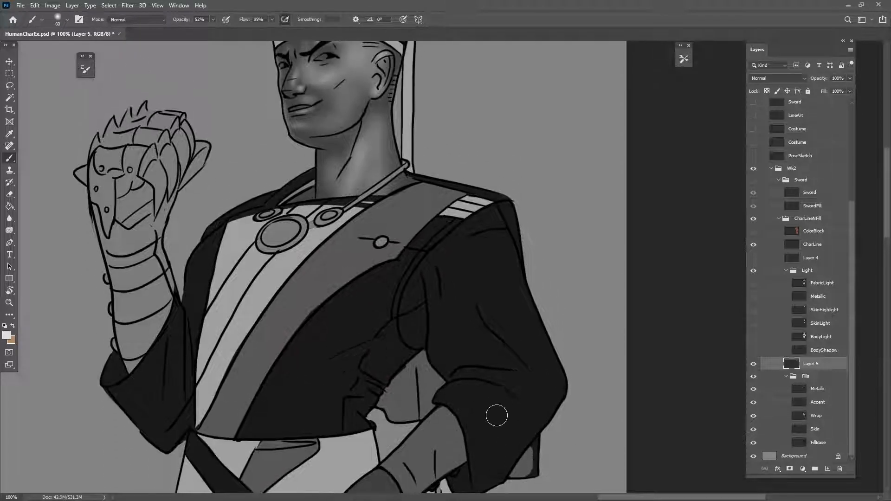
{"action": "left_click", "coordinate": [799, 429], "text": "ctrl"}
{"action": "scroll", "coordinate": [493, 427], "scroll_direction": "down", "scroll_amount": 5}
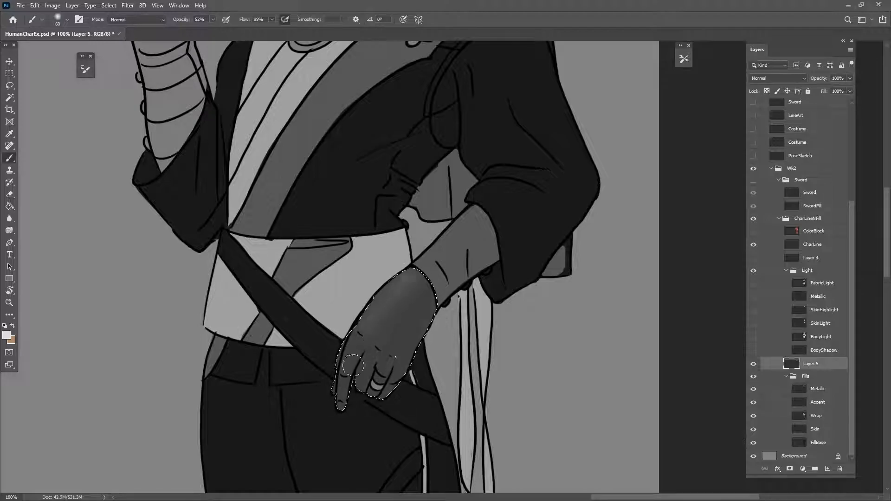
{"action": "left_click_drag", "start_coordinate": [363, 347], "coordinate": [346, 387]}
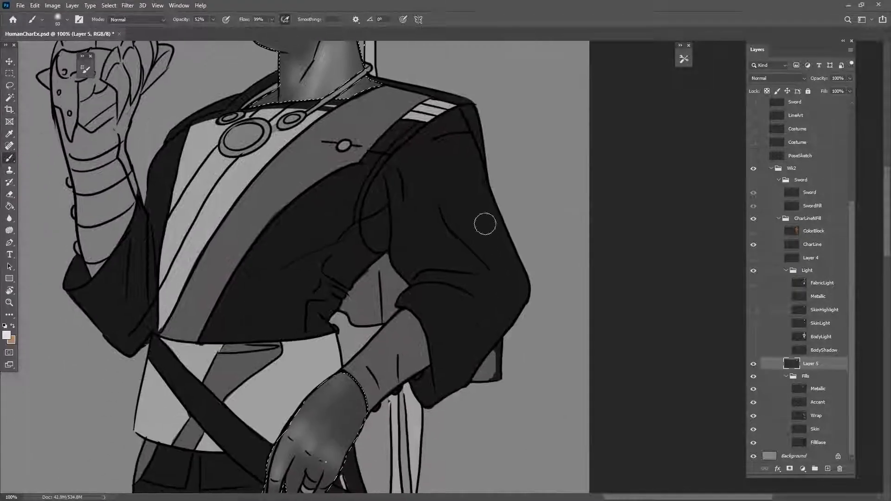
{"action": "mouse_move", "coordinate": [341, 384]}
{"action": "left_mouse_down"}
{"action": "mouse_move", "coordinate": [320, 408]}
{"action": "mouse_move", "coordinate": [336, 459]}
{"action": "left_mouse_up"}
{"action": "left_click_drag", "start_coordinate": [411, 413], "coordinate": [431, 375]}
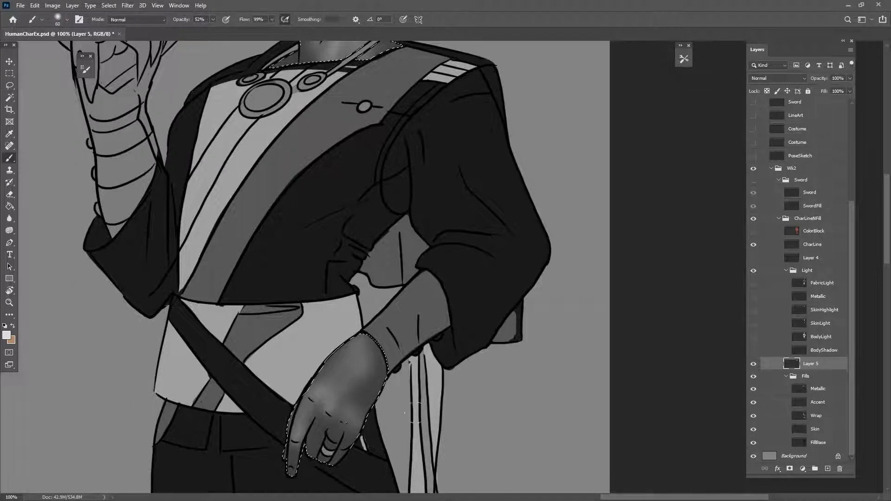
- Erase light along the hand's outer side with the 80 px soft eraser and airbrush a highlight on the back of the hand
{"action": "key", "text": "e"}
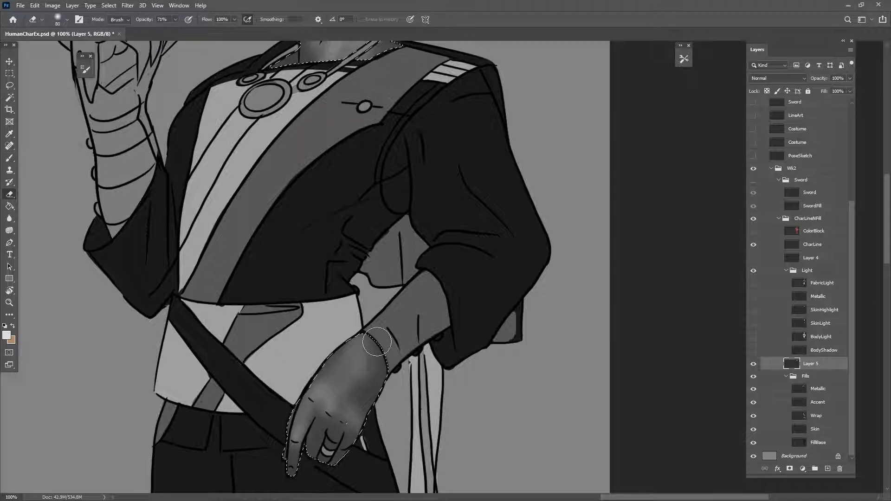
{"action": "mouse_move", "coordinate": [370, 369]}
{"action": "left_mouse_down"}
{"action": "mouse_move", "coordinate": [362, 397]}
{"action": "mouse_move", "coordinate": [359, 357]}
{"action": "mouse_move", "coordinate": [390, 341]}
{"action": "mouse_move", "coordinate": [378, 394]}
{"action": "left_mouse_up"}
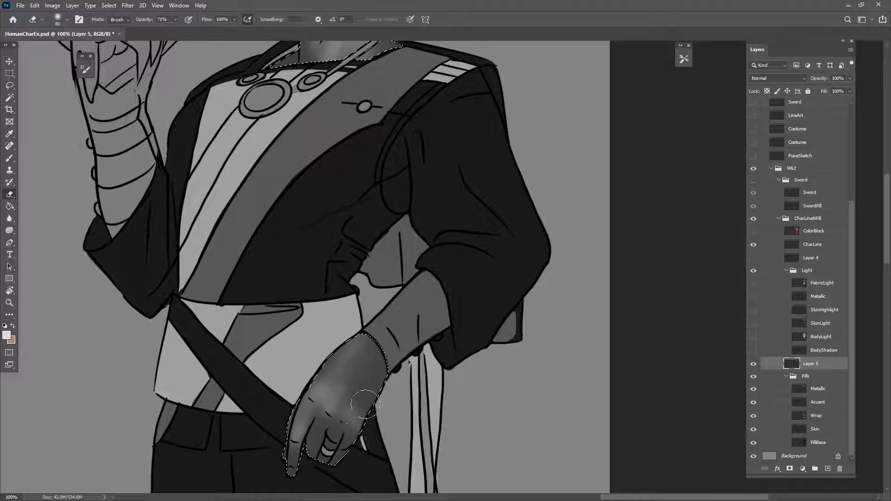
{"action": "left_click_drag", "start_coordinate": [463, 374], "coordinate": [475, 349]}
{"action": "key", "text": "b"}
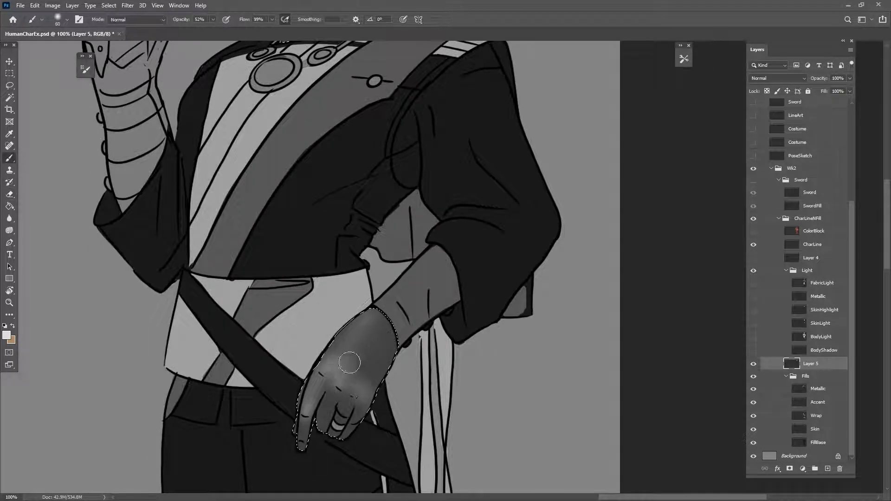
{"action": "left_click_drag", "start_coordinate": [370, 320], "coordinate": [362, 348]}
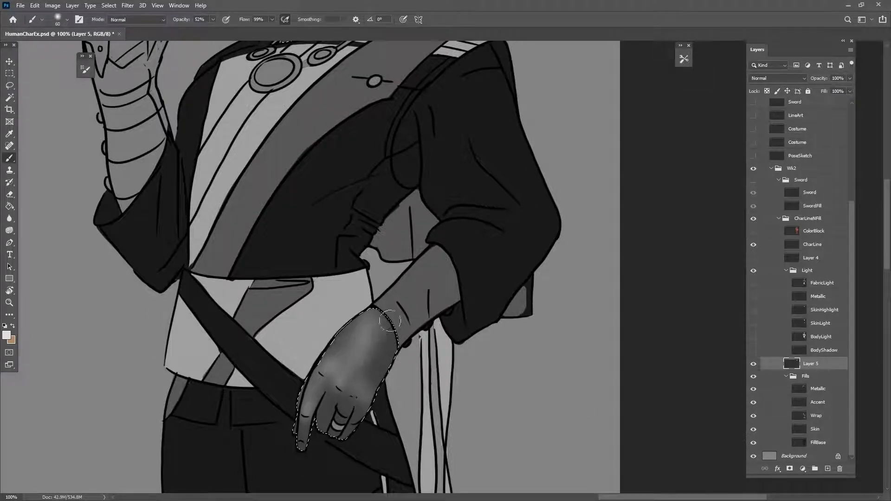
{"action": "left_click_drag", "start_coordinate": [474, 395], "coordinate": [491, 372]}
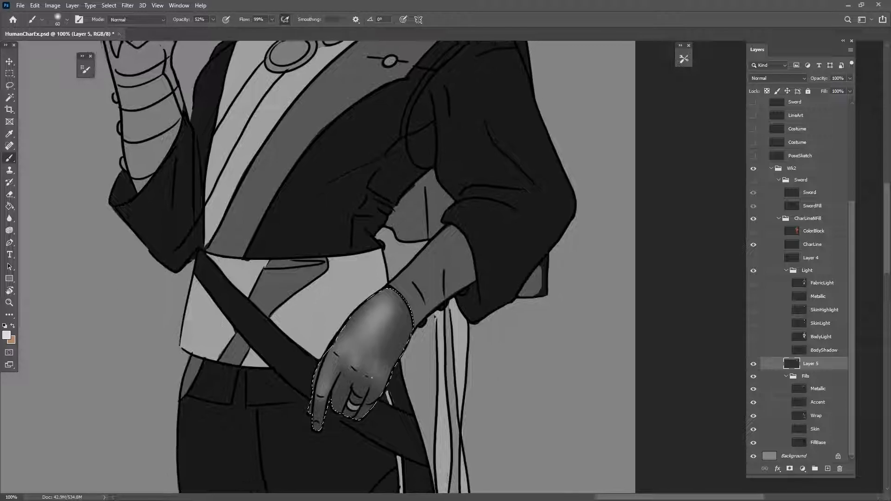
- Soften the hand's light near the wrist with the 71% opacity eraser and clear the selection
{"action": "key", "text": "e"}
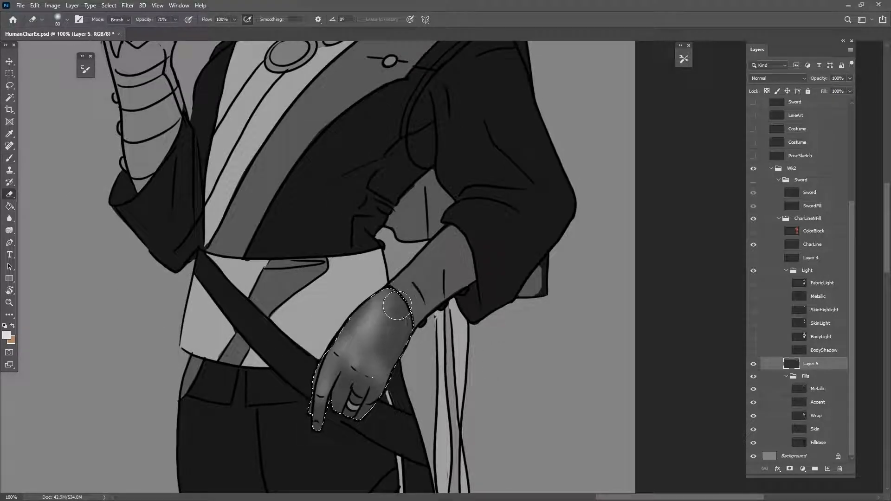
{"action": "left_click_drag", "start_coordinate": [435, 363], "coordinate": [439, 330]}
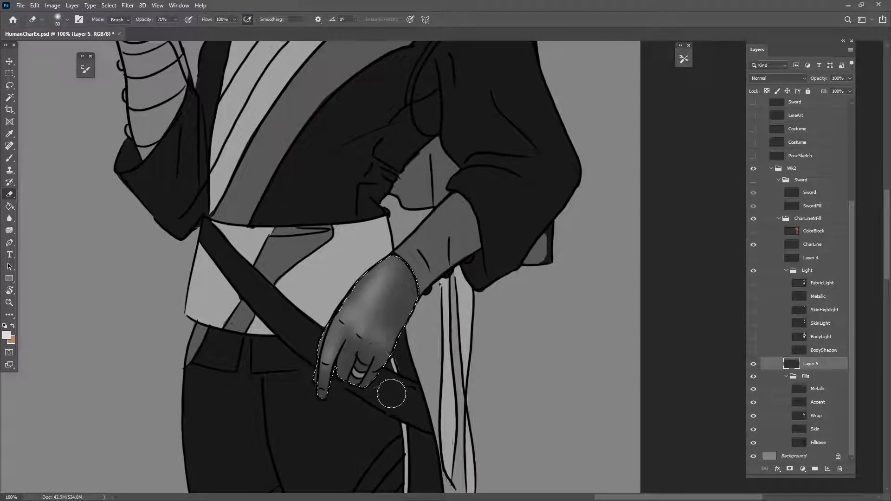
{"action": "left_click_drag", "start_coordinate": [389, 395], "coordinate": [402, 429]}
{"action": "key", "text": "ctrl+d"}
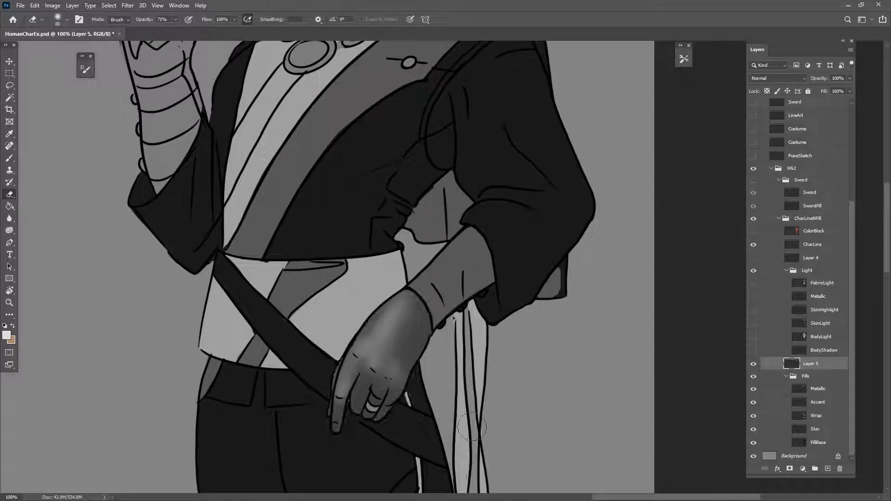
- Examine the skin lighting across the whole figure and close up on the face, neck and upper body
{"action": "scroll", "coordinate": [594, 396], "scroll_direction": "down", "scroll_amount": 3}
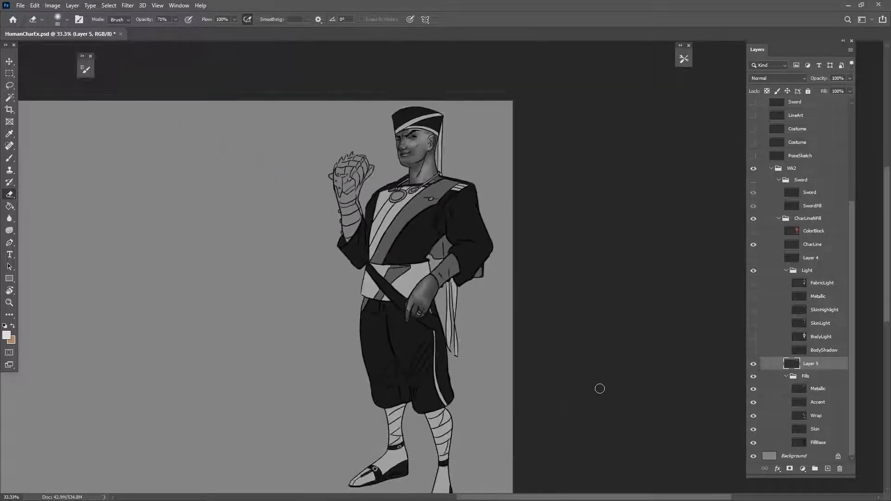
{"action": "left_click_drag", "start_coordinate": [529, 293], "coordinate": [523, 308]}
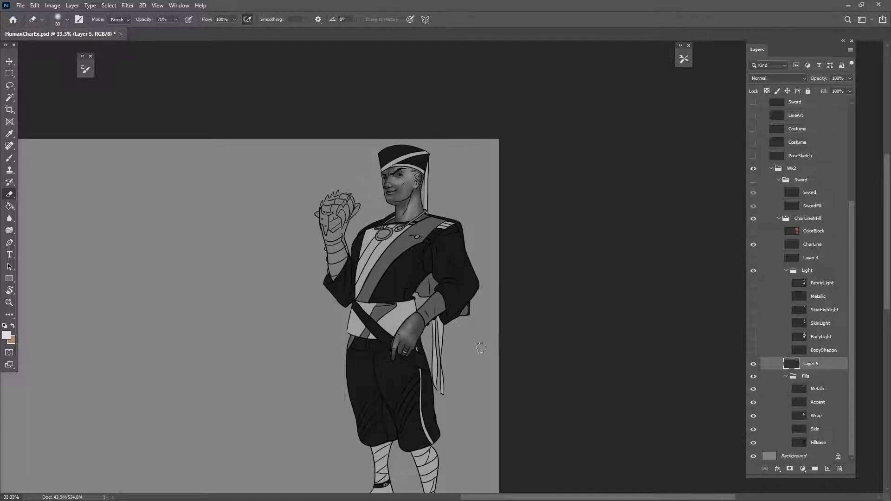
{"action": "left_click_drag", "start_coordinate": [462, 391], "coordinate": [487, 360]}
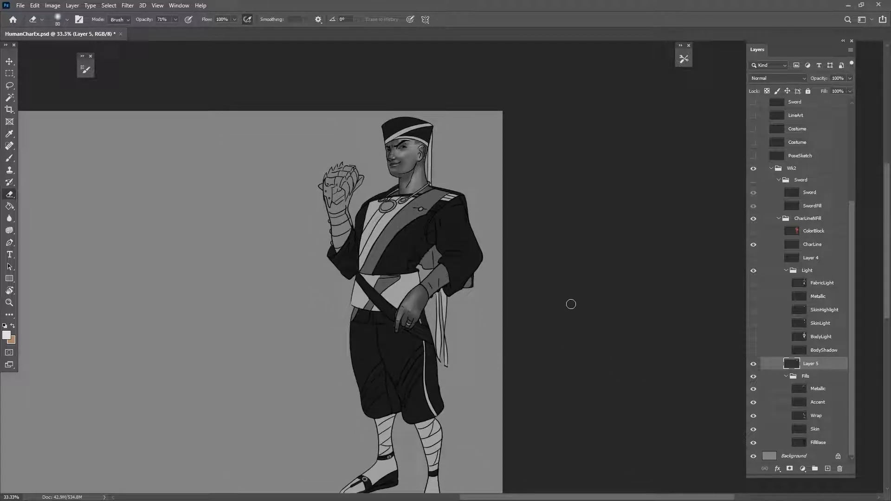
{"action": "left_click_drag", "start_coordinate": [514, 323], "coordinate": [501, 405]}
{"action": "mouse_move", "coordinate": [405, 217]}
{"action": "left_mouse_down"}
{"action": "mouse_move", "coordinate": [405, 249]}
{"action": "mouse_move", "coordinate": [404, 217]}
{"action": "left_mouse_up"}
{"action": "left_click_drag", "start_coordinate": [565, 374], "coordinate": [565, 357]}
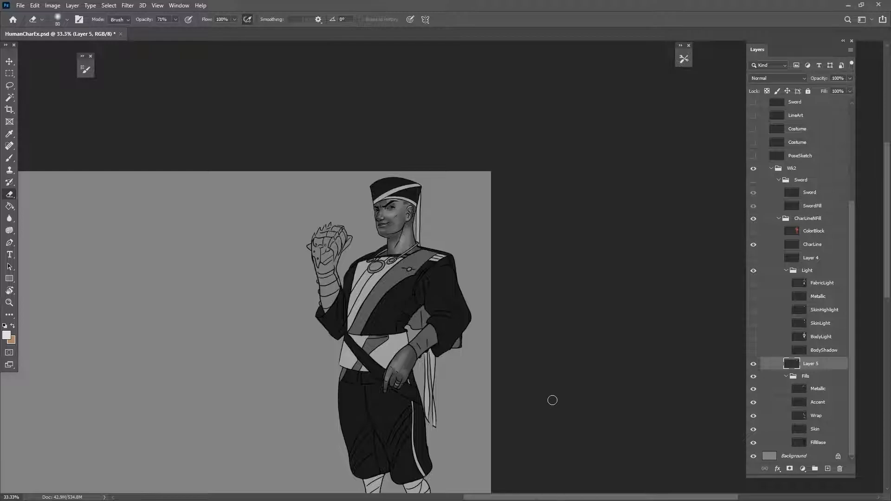
{"action": "scroll", "coordinate": [553, 398], "scroll_direction": "up", "scroll_amount": 3}
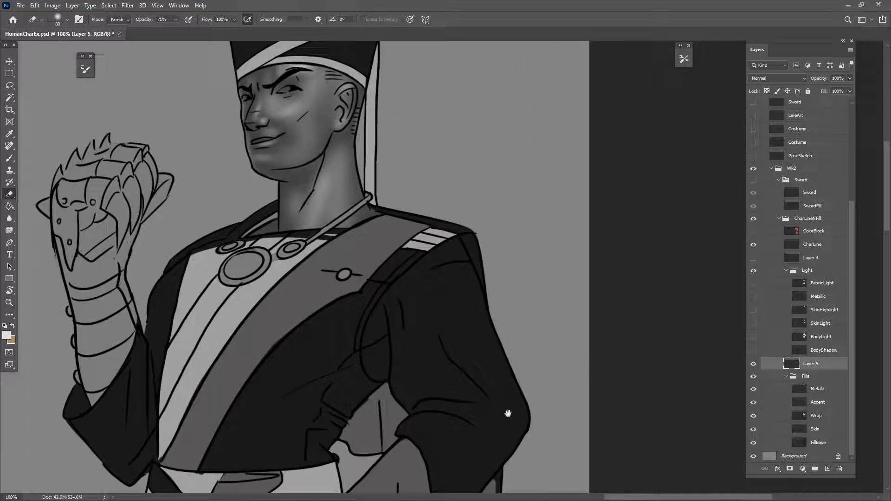
{"action": "left_click_drag", "start_coordinate": [509, 409], "coordinate": [535, 423]}
{"action": "left_click_drag", "start_coordinate": [467, 372], "coordinate": [524, 395]}
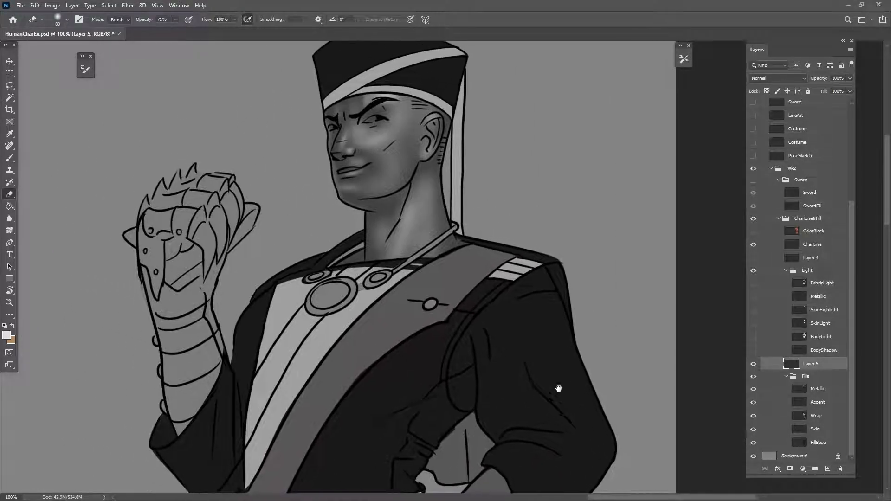
{"action": "mouse_move", "coordinate": [601, 339]}
{"action": "left_mouse_down"}
{"action": "mouse_move", "coordinate": [594, 355]}
{"action": "mouse_move", "coordinate": [612, 306]}
{"action": "left_mouse_up"}
- Load the sash's Accent fill as a selection, add a new layer above Layer 5 and switch to the 60 px airbrush
{"action": "key", "text": "v"}
{"action": "mouse_move", "coordinate": [569, 402]}
{"action": "left_mouse_down"}
{"action": "mouse_move", "coordinate": [570, 374]}
{"action": "mouse_move", "coordinate": [467, 421]}
{"action": "mouse_move", "coordinate": [471, 400]}
{"action": "left_mouse_up"}
{"action": "left_click_drag", "start_coordinate": [572, 377], "coordinate": [538, 413]}
{"action": "left_click", "coordinate": [447, 275]}
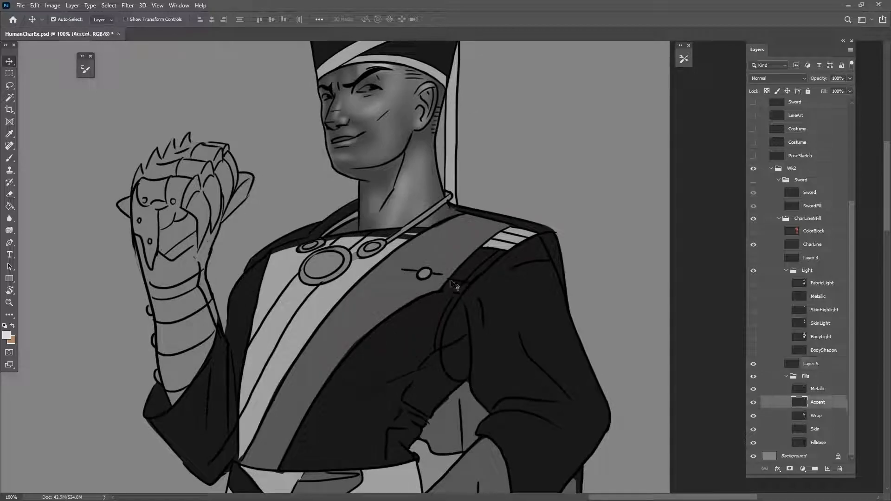
{"action": "left_click", "coordinate": [799, 402], "text": "ctrl"}
{"action": "left_click", "coordinate": [810, 363]}
{"action": "left_click", "coordinate": [827, 467]}
{"action": "left_click_drag", "start_coordinate": [480, 357], "coordinate": [493, 363]}
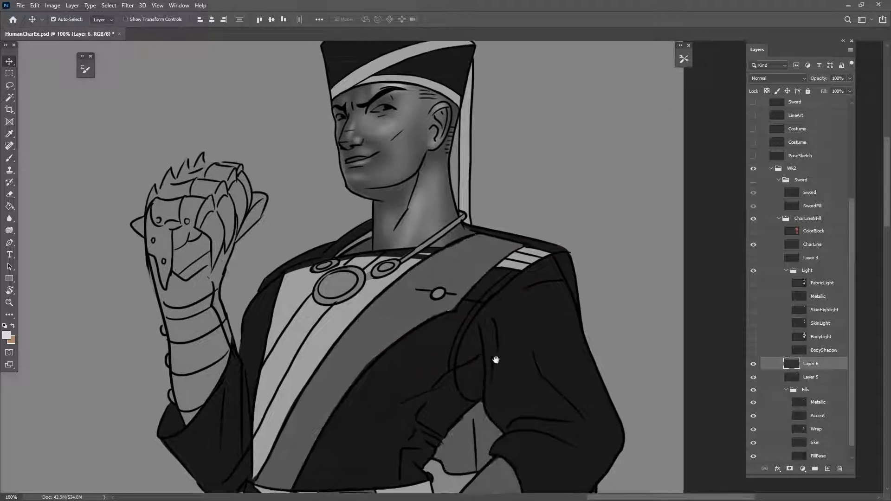
{"action": "left_click", "coordinate": [12, 160]}
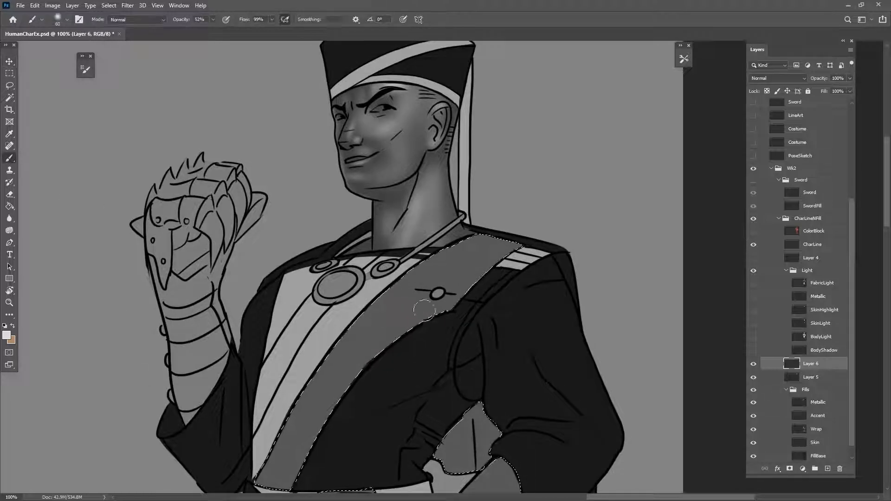
- Set the foreground colour to light grey #d1cdcd and airbrush highlight bands across the upper sash on Layer 6
{"action": "left_click", "coordinate": [7, 335]}
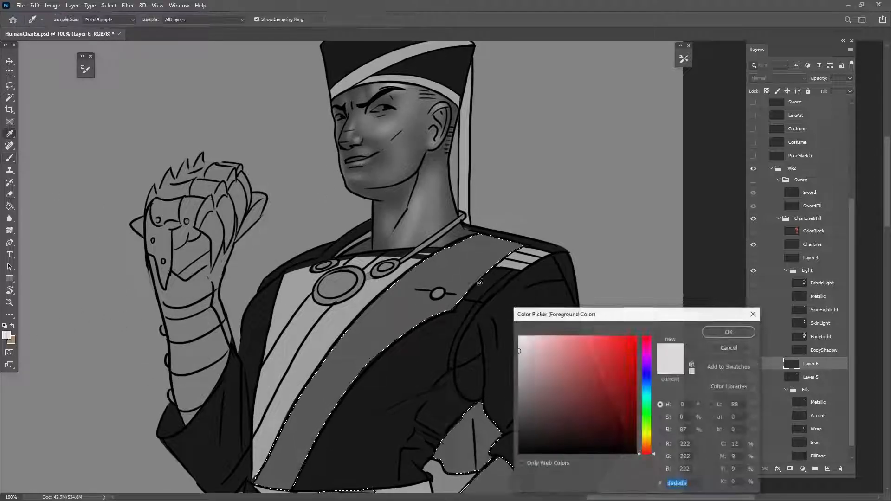
{"action": "left_click", "coordinate": [520, 357]}
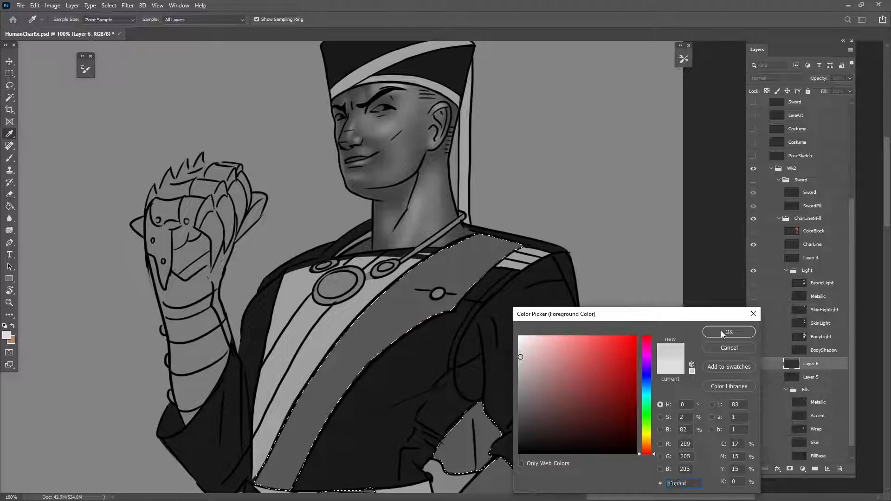
{"action": "left_click", "coordinate": [721, 332]}
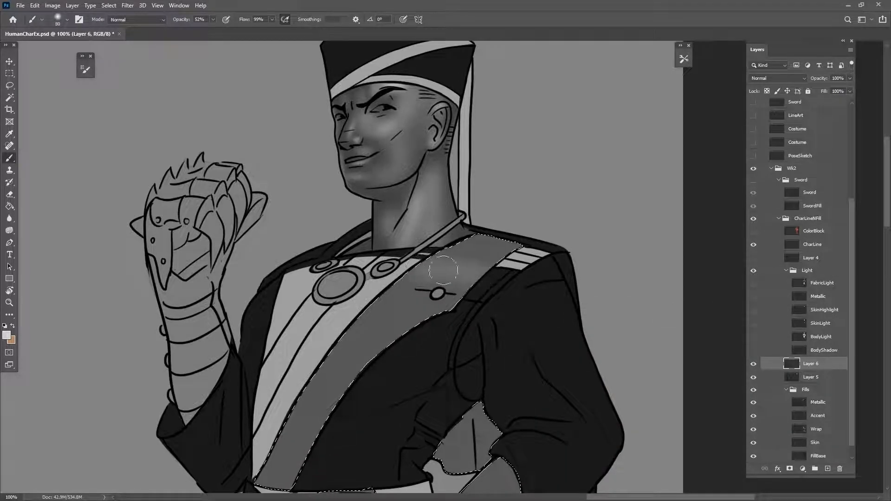
{"action": "left_click_drag", "start_coordinate": [428, 260], "coordinate": [417, 253]}
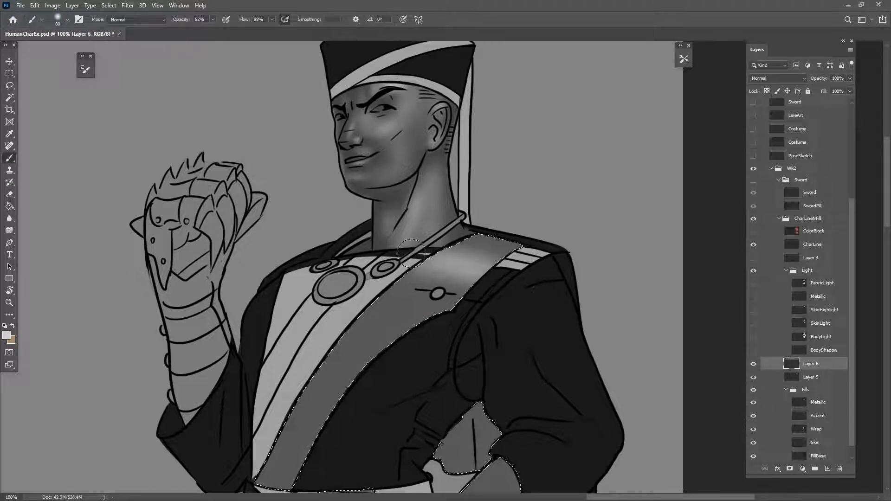
{"action": "mouse_move", "coordinate": [457, 307]}
{"action": "left_mouse_down"}
{"action": "mouse_move", "coordinate": [408, 298]}
{"action": "mouse_move", "coordinate": [486, 328]}
{"action": "mouse_move", "coordinate": [417, 306]}
{"action": "left_mouse_up"}
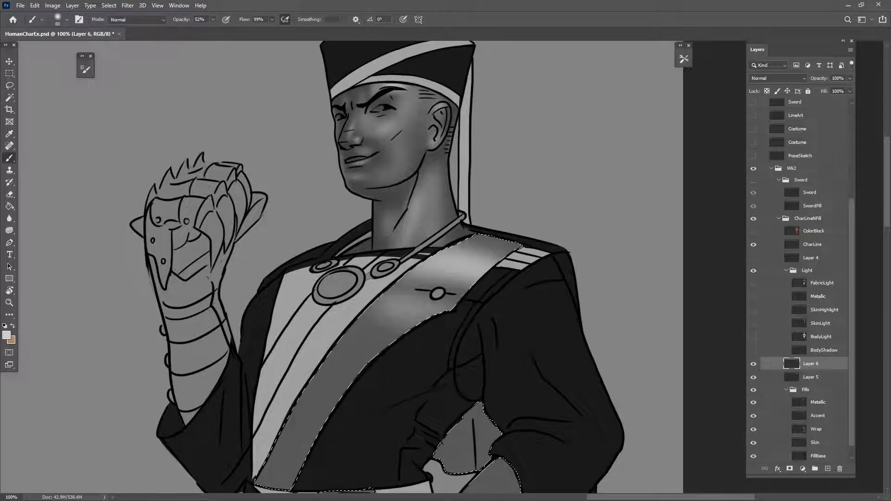
{"action": "mouse_move", "coordinate": [360, 309]}
{"action": "left_mouse_down"}
{"action": "mouse_move", "coordinate": [465, 337]}
{"action": "mouse_move", "coordinate": [358, 322]}
{"action": "mouse_move", "coordinate": [420, 333]}
{"action": "left_mouse_up"}
- Enlarge the airbrush to 150 px, clear the sash selection and check the highlights on the whole torso
{"action": "key", "text": "bracketright"}
{"action": "key", "text": "bracketright"}
{"action": "key", "text": "bracketright"}
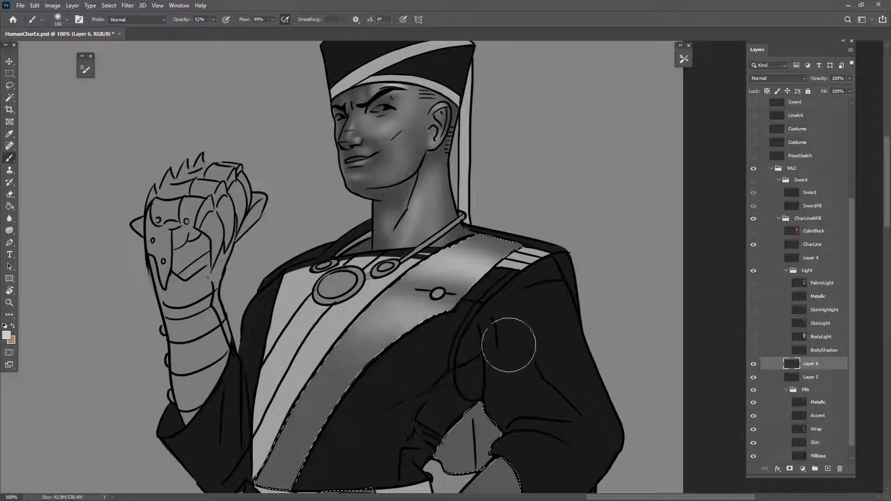
{"action": "mouse_move", "coordinate": [536, 355]}
{"action": "left_mouse_down"}
{"action": "mouse_move", "coordinate": [497, 373]}
{"action": "mouse_move", "coordinate": [493, 390]}
{"action": "left_mouse_up"}
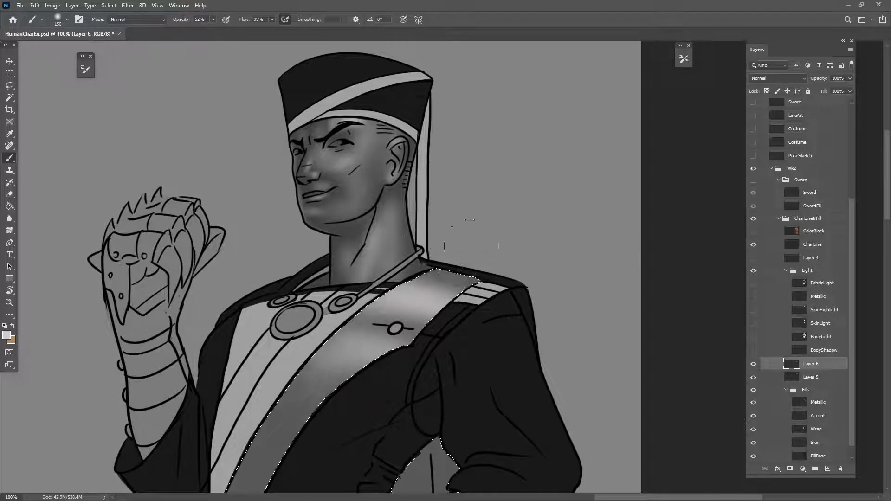
{"action": "left_click_drag", "start_coordinate": [477, 427], "coordinate": [569, 298]}
{"action": "left_click_drag", "start_coordinate": [520, 337], "coordinate": [486, 371]}
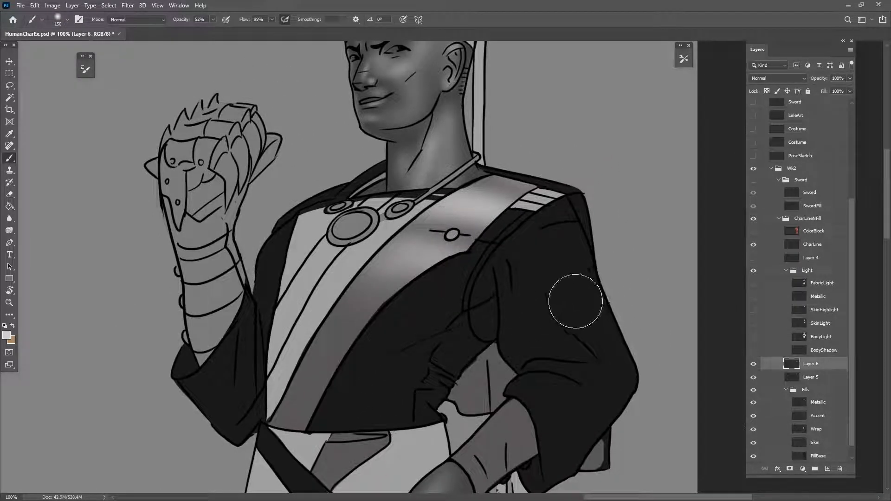
{"action": "key", "text": "ctrl+minus"}
{"action": "key", "text": "ctrl+minus"}
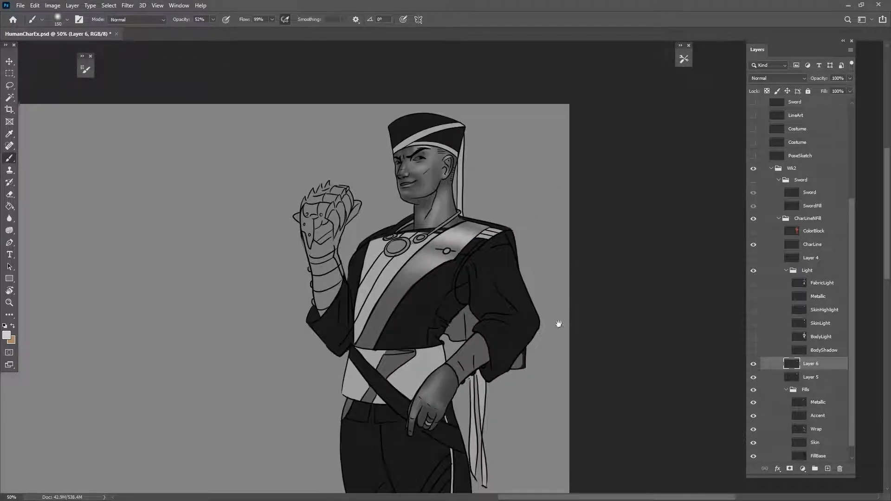
{"action": "left_click_drag", "start_coordinate": [559, 325], "coordinate": [534, 361]}
- Add a new layer beneath Layer 5 and load the Skin fill as a selection
{"action": "left_click", "coordinate": [811, 378]}
{"action": "left_click", "coordinate": [827, 468]}
{"action": "left_click", "coordinate": [799, 456], "text": "ctrl"}
{"action": "left_click_drag", "start_coordinate": [809, 376], "coordinate": [811, 397]}
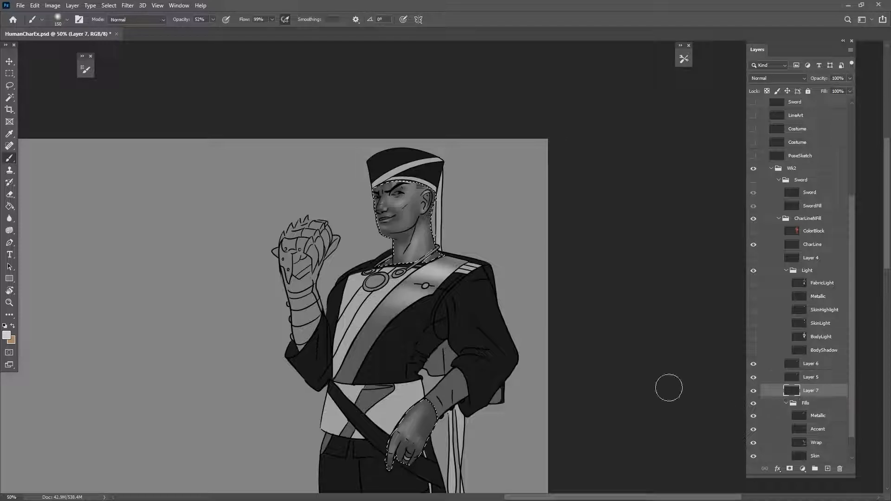
- Sample a near-black and airbrush shadow beneath the jaw on Layer 7, reducing the brush size for finer facial areas
{"action": "key", "text": "ctrl+plus"}
{"action": "key", "text": "ctrl+plus"}
{"action": "key", "text": "ctrl+plus"}
{"action": "left_click", "coordinate": [589, 311], "text": "alt"}
{"action": "left_click_drag", "start_coordinate": [432, 277], "coordinate": [526, 483]}
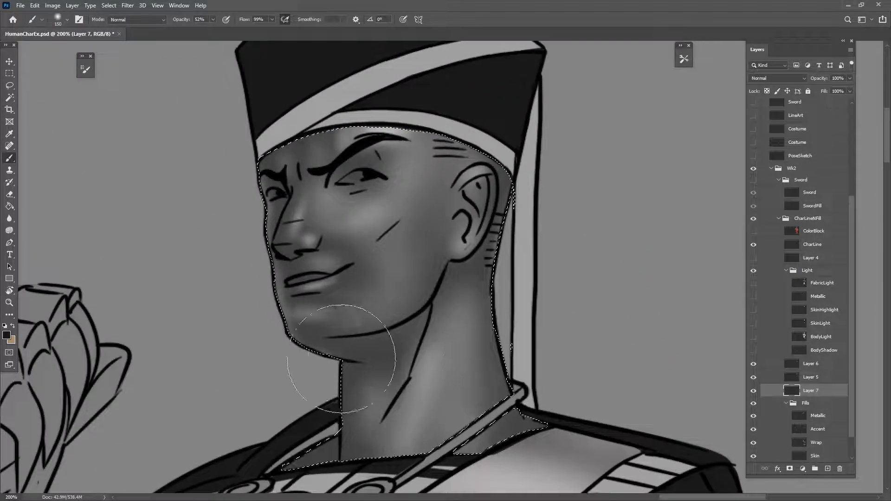
{"action": "key", "text": "bracketleft"}
{"action": "key", "text": "bracketleft"}
{"action": "key", "text": "bracketleft"}
{"action": "key", "text": "bracketleft"}
{"action": "key", "text": "bracketleft"}
{"action": "key", "text": "bracketleft"}
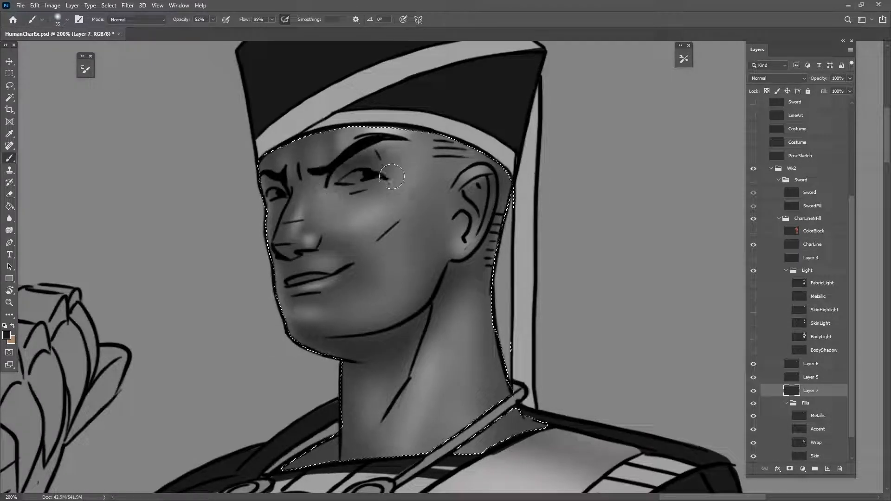
- Airbrush soft shadows around the eyes, nose, mouth and neck with the smaller brush
{"action": "left_click_drag", "start_coordinate": [282, 206], "coordinate": [364, 248]}
{"action": "key", "text": "bracketright"}
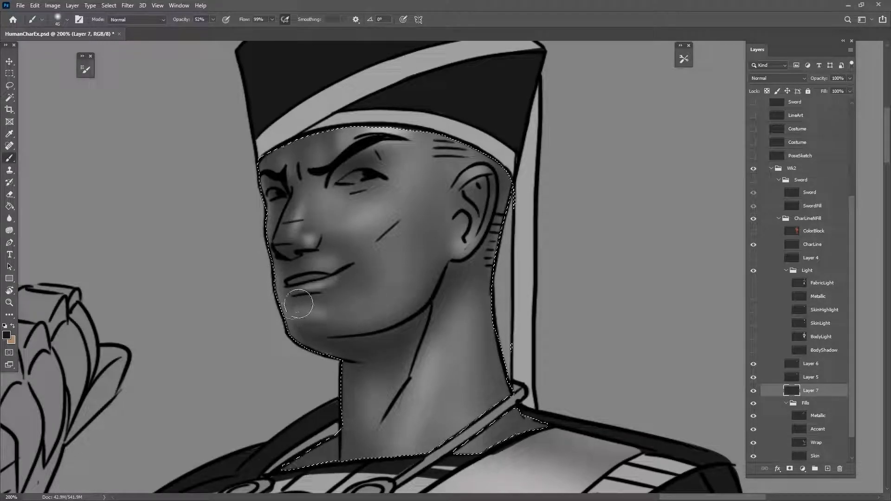
{"action": "key", "text": "bracketright"}
{"action": "key", "text": "bracketleft"}
{"action": "left_click_drag", "start_coordinate": [449, 428], "coordinate": [463, 336]}
- Shade the hand resting at the hip with the 45 px airbrush and clear the skin selection
{"action": "left_click_drag", "start_coordinate": [416, 429], "coordinate": [457, 195]}
{"action": "mouse_move", "coordinate": [411, 465]}
{"action": "left_mouse_down"}
{"action": "mouse_move", "coordinate": [446, 284]}
{"action": "mouse_move", "coordinate": [370, 269]}
{"action": "left_mouse_up"}
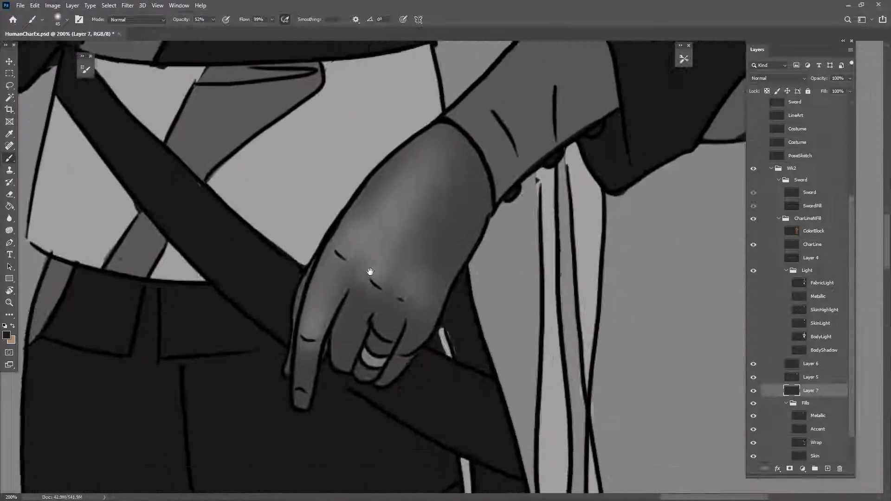
{"action": "mouse_move", "coordinate": [460, 195]}
{"action": "left_mouse_down"}
{"action": "mouse_move", "coordinate": [369, 338]}
{"action": "mouse_move", "coordinate": [313, 302]}
{"action": "mouse_move", "coordinate": [315, 390]}
{"action": "mouse_move", "coordinate": [274, 382]}
{"action": "mouse_move", "coordinate": [321, 336]}
{"action": "mouse_move", "coordinate": [252, 314]}
{"action": "mouse_move", "coordinate": [364, 343]}
{"action": "mouse_move", "coordinate": [348, 399]}
{"action": "left_mouse_up"}
{"action": "key", "text": "ctrl+d"}
- Examine the light and shadow across the whole figure and close up on the upper body and gauntlet
{"action": "scroll", "coordinate": [491, 380], "scroll_direction": "down", "scroll_amount": 1}
{"action": "scroll", "coordinate": [492, 380], "scroll_direction": "down", "scroll_amount": 4}
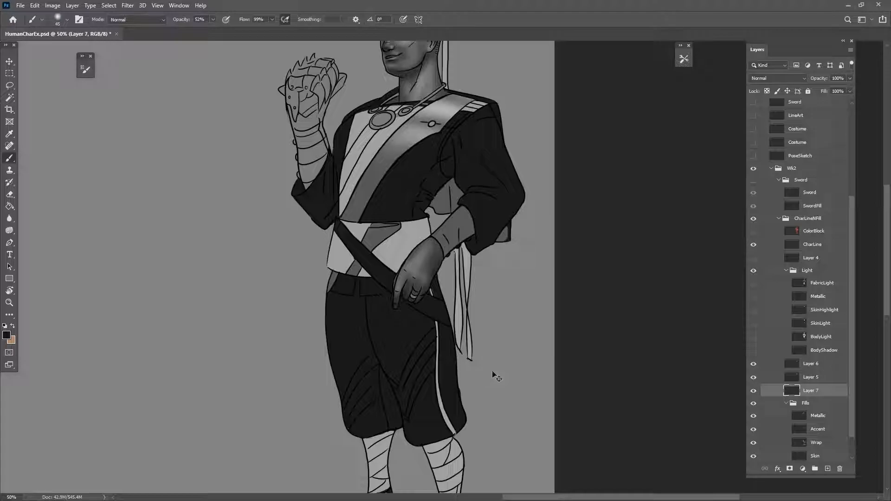
{"action": "scroll", "coordinate": [495, 375], "scroll_direction": "down", "scroll_amount": 2}
{"action": "scroll", "coordinate": [495, 376], "scroll_direction": "up", "scroll_amount": 3}
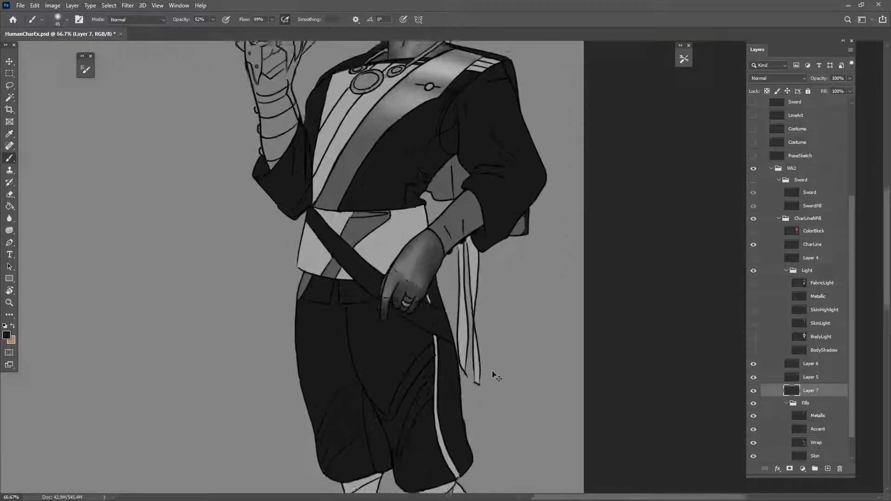
{"action": "scroll", "coordinate": [495, 376], "scroll_direction": "down", "scroll_amount": 2}
{"action": "scroll", "coordinate": [478, 372], "scroll_direction": "up", "scroll_amount": 1}
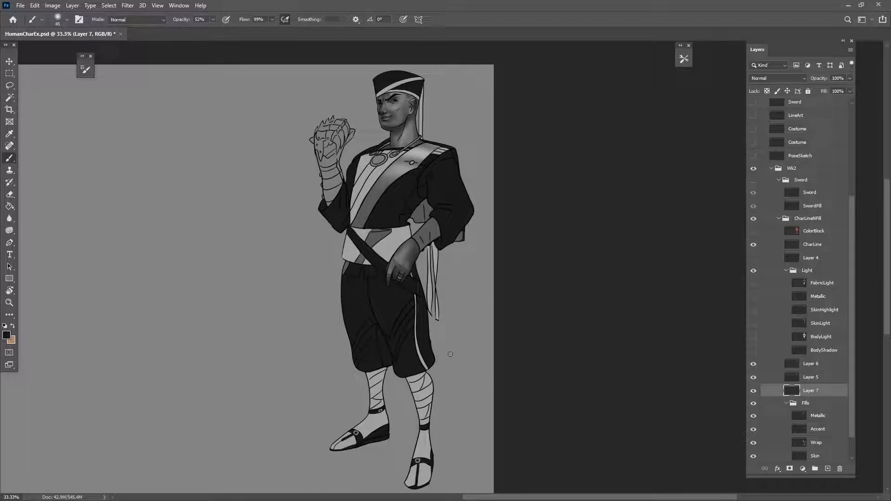
{"action": "scroll", "coordinate": [450, 354], "scroll_direction": "up", "scroll_amount": 2}
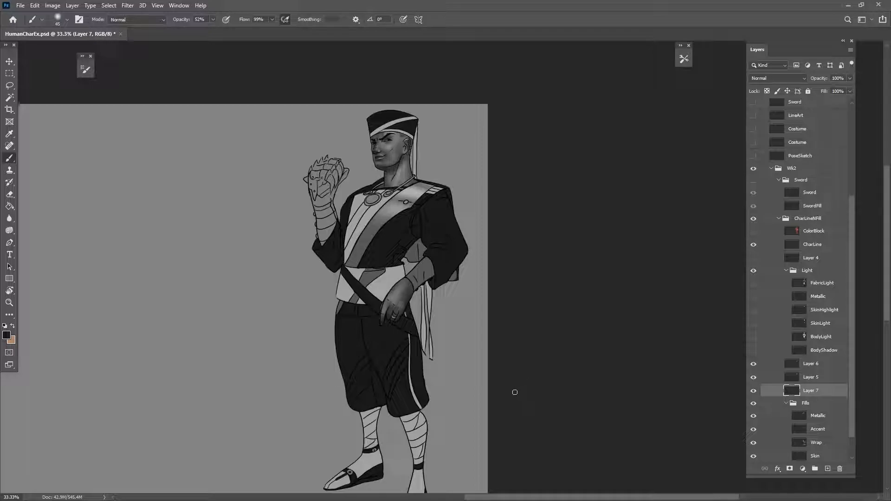
{"action": "key", "text": "ctrl+plus"}
{"action": "key", "text": "ctrl+plus"}
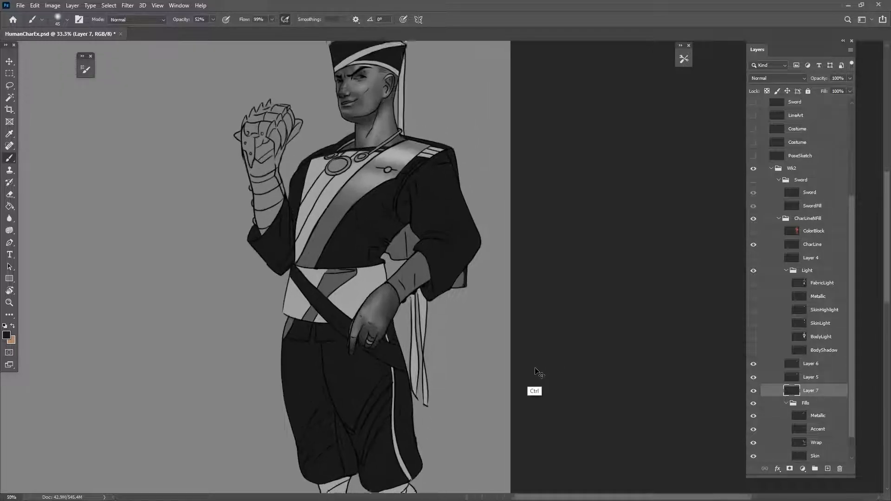
{"action": "left_click_drag", "start_coordinate": [288, 220], "coordinate": [400, 349]}
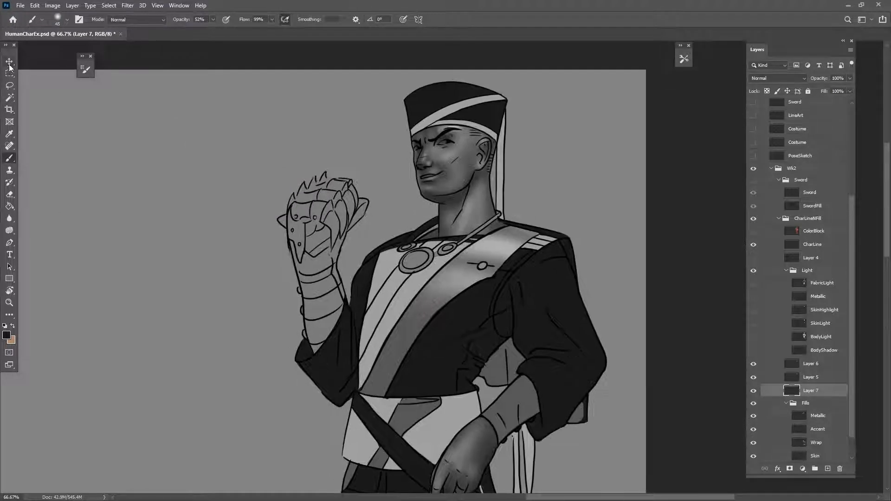
- Add a layer below the gauntlet's Metallic fill, load that fill as a selection and add another layer above Layer 6
{"action": "key", "text": "v"}
{"action": "left_click", "coordinate": [334, 308]}
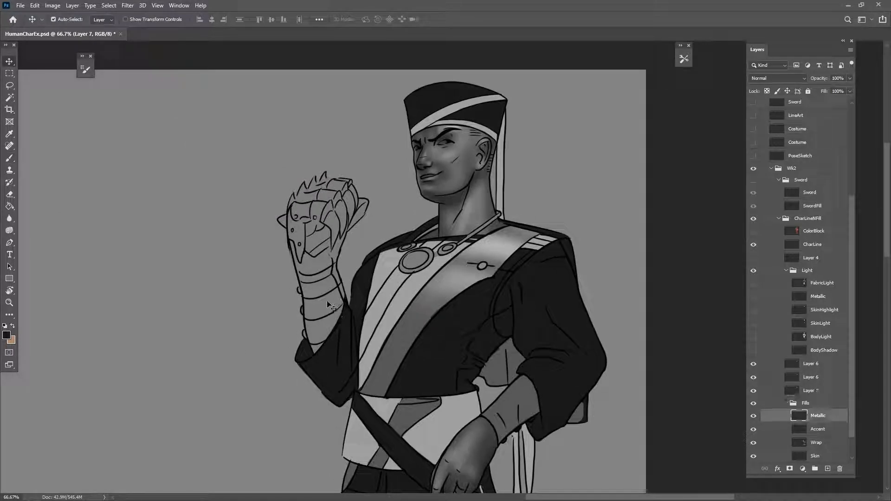
{"action": "left_click", "coordinate": [827, 469], "text": "ctrl"}
{"action": "left_click_drag", "start_coordinate": [820, 421], "coordinate": [812, 430]}
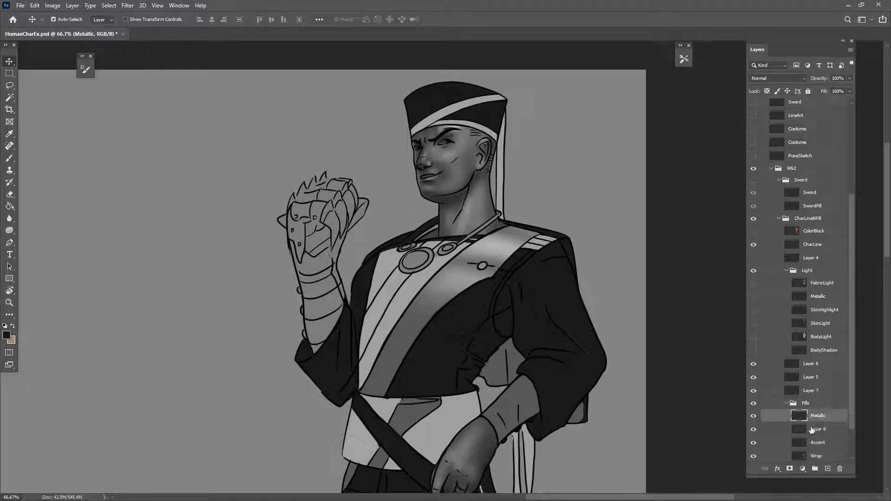
{"action": "left_click", "coordinate": [799, 418], "text": "ctrl"}
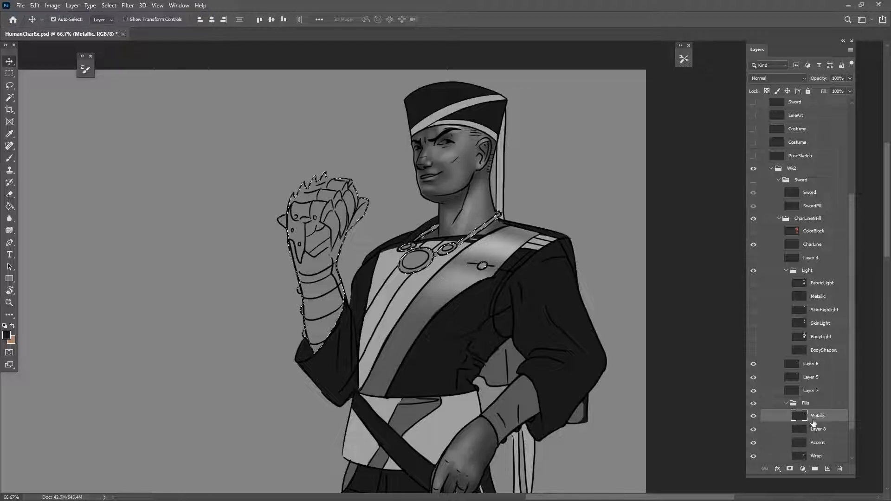
{"action": "left_click", "coordinate": [811, 368]}
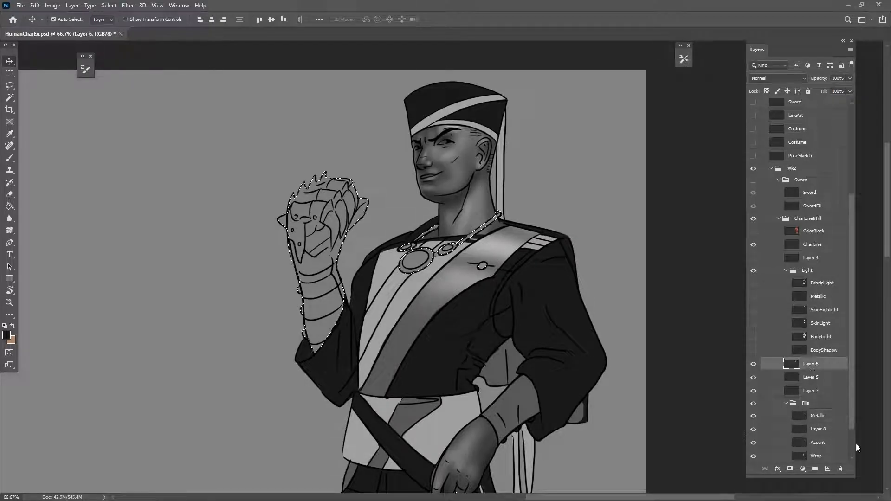
{"action": "left_click", "coordinate": [827, 469]}
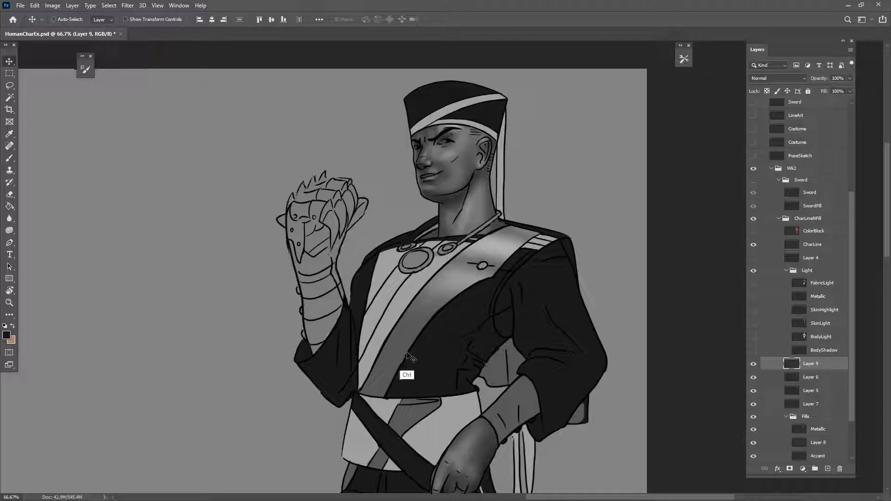
- Switch to the Brush tool and set the 45 px brush's hardness to 70%
{"action": "key", "text": "ctrl+plus"}
{"action": "left_click", "coordinate": [684, 61]}
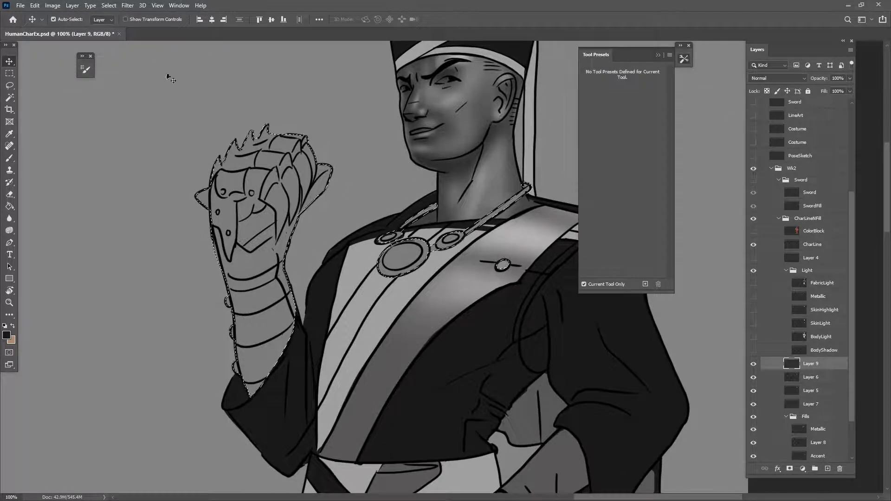
{"action": "key", "text": "b"}
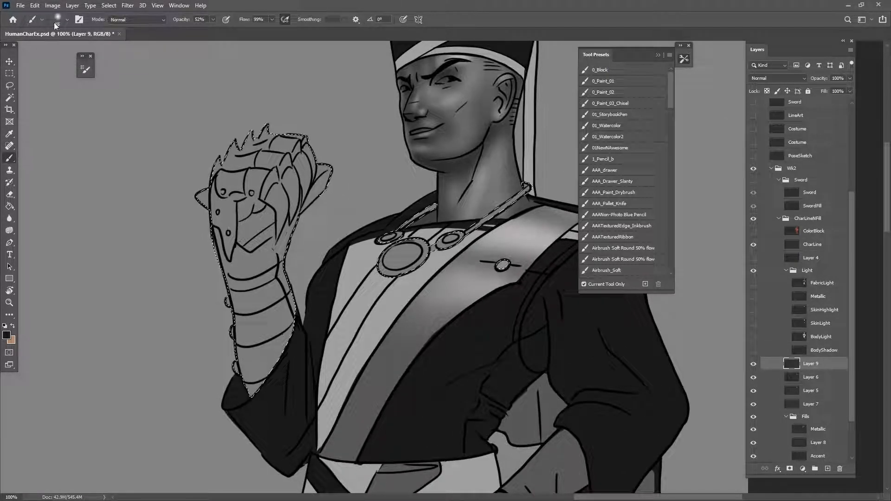
{"action": "left_click", "coordinate": [683, 58]}
{"action": "left_click", "coordinate": [67, 19]}
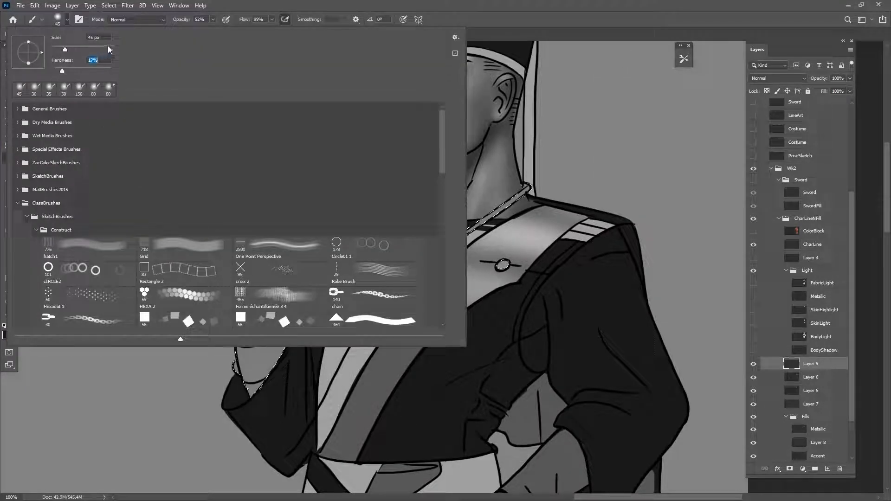
{"action": "key", "text": "Return"}
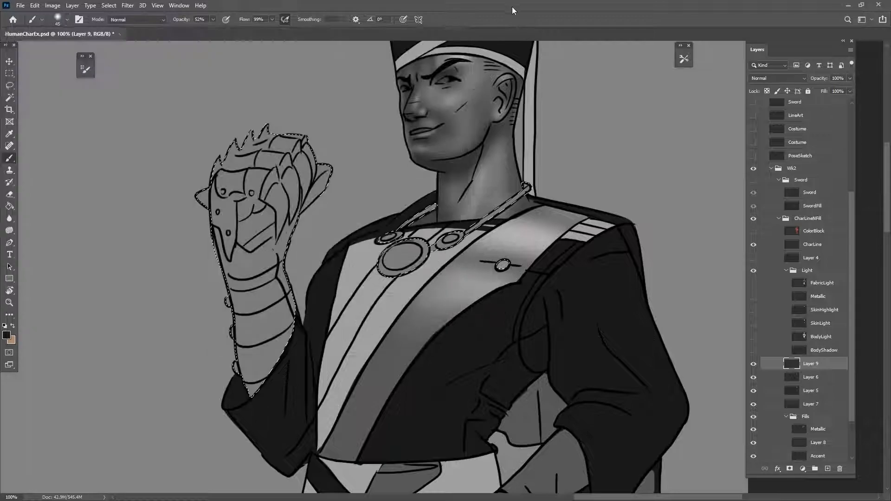
{"action": "left_click", "coordinate": [67, 20]}
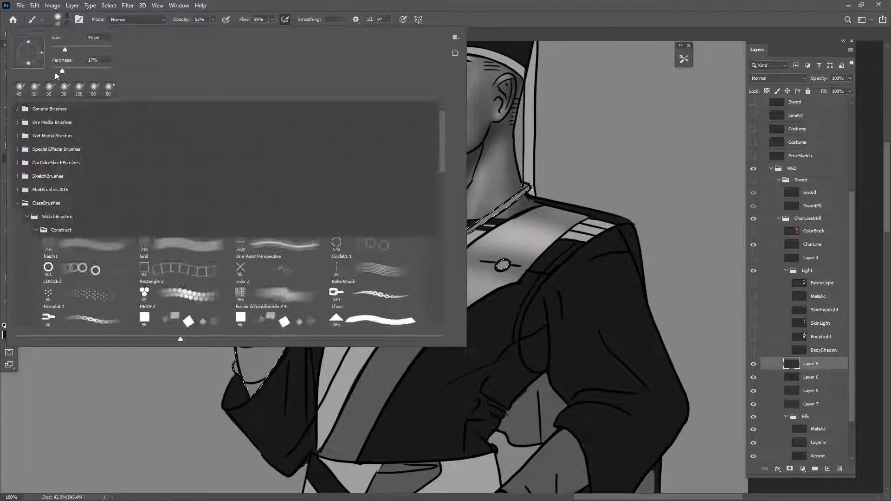
{"action": "left_click_drag", "start_coordinate": [84, 69], "coordinate": [90, 68]}
{"action": "key", "text": "Return"}
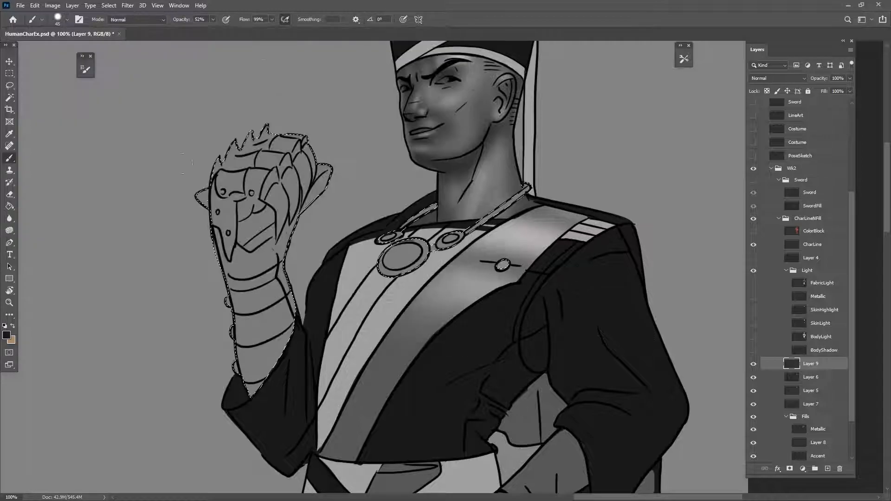
{"action": "left_click", "coordinate": [61, 20]}
{"action": "left_click", "coordinate": [96, 69]}
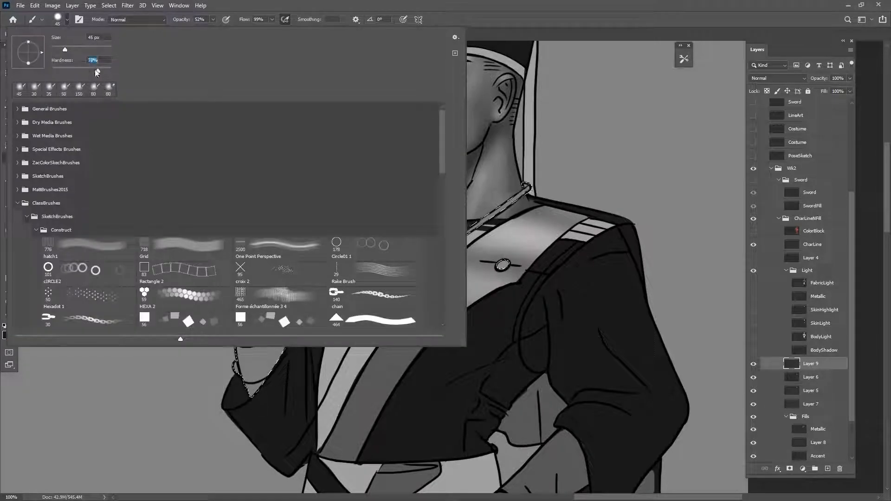
{"action": "left_click", "coordinate": [309, 18]}
- Sample a light grey from the figure and reduce the brush to 9 px for painting the gauntlet
{"action": "left_click_drag", "start_coordinate": [253, 269], "coordinate": [319, 333]}
{"action": "key", "text": "bracketleft"}
{"action": "key", "text": "bracketleft"}
{"action": "key", "text": "bracketleft"}
{"action": "key", "text": "bracketleft"}
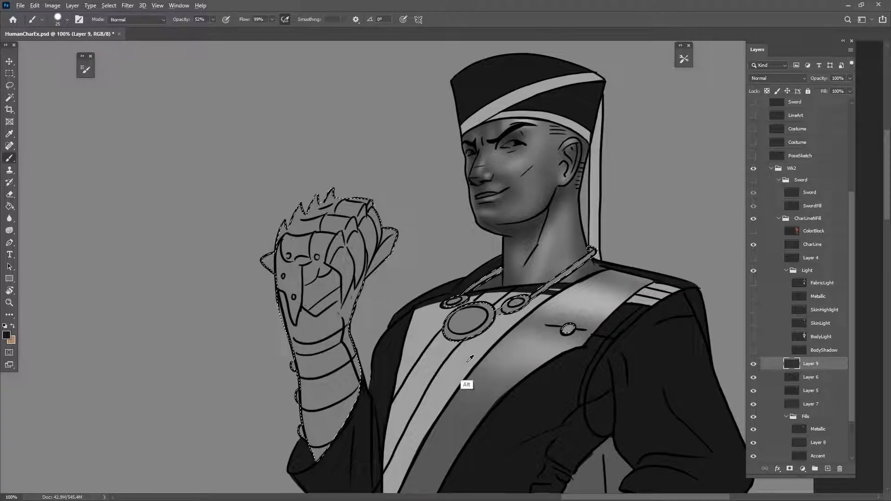
{"action": "left_click", "coordinate": [487, 134], "text": "alt"}
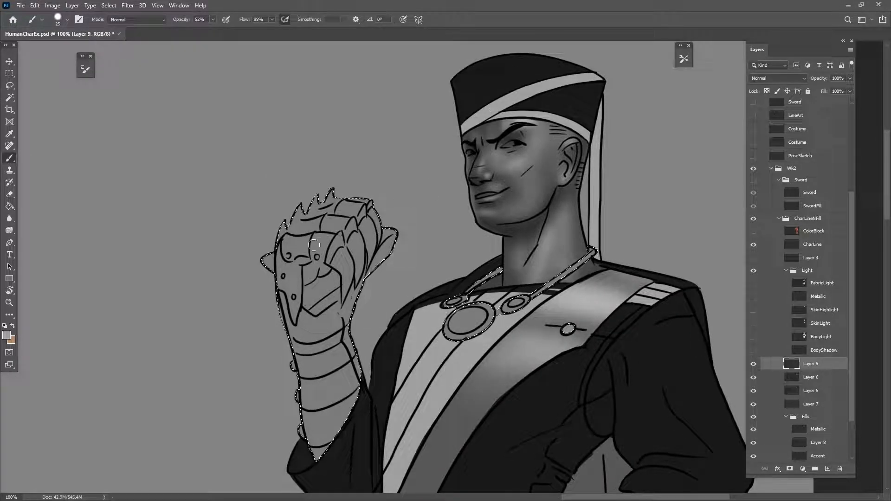
{"action": "key", "text": "ctrl+plus"}
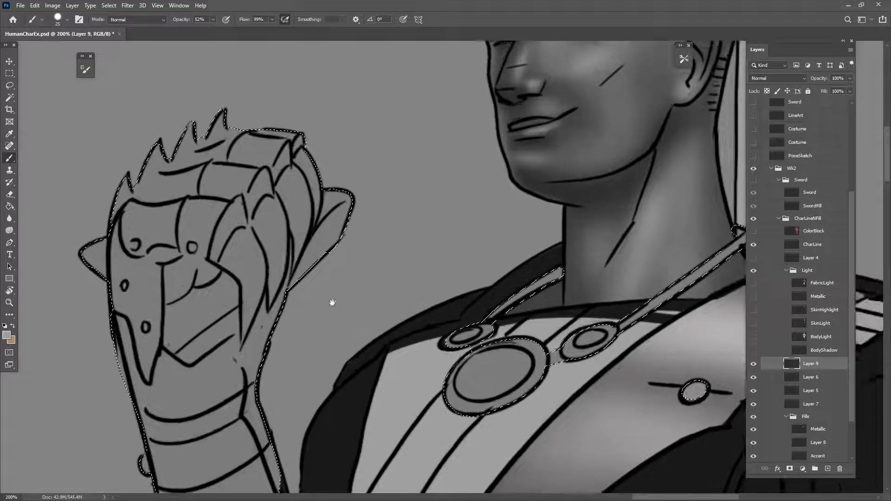
{"action": "left_click_drag", "start_coordinate": [418, 296], "coordinate": [558, 348]}
{"action": "key", "text": "bracketleft"}
{"action": "key", "text": "bracketleft"}
{"action": "key", "text": "bracketleft"}
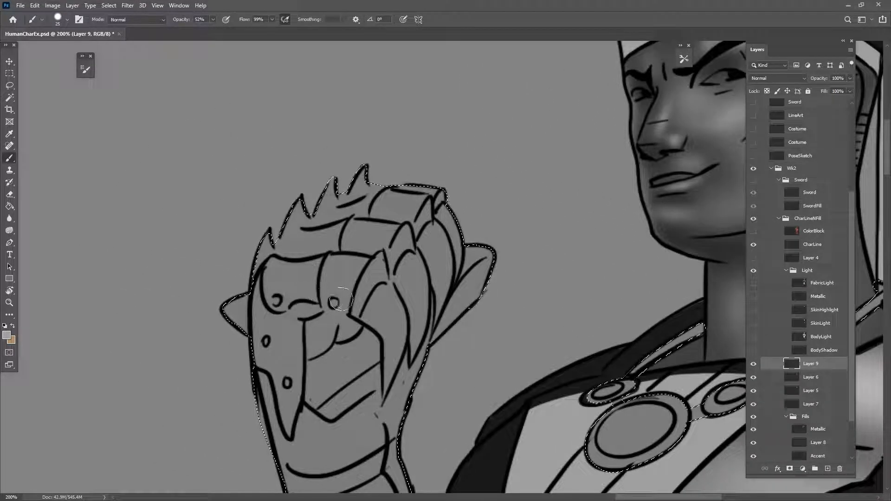
{"action": "key", "text": "bracketleft"}
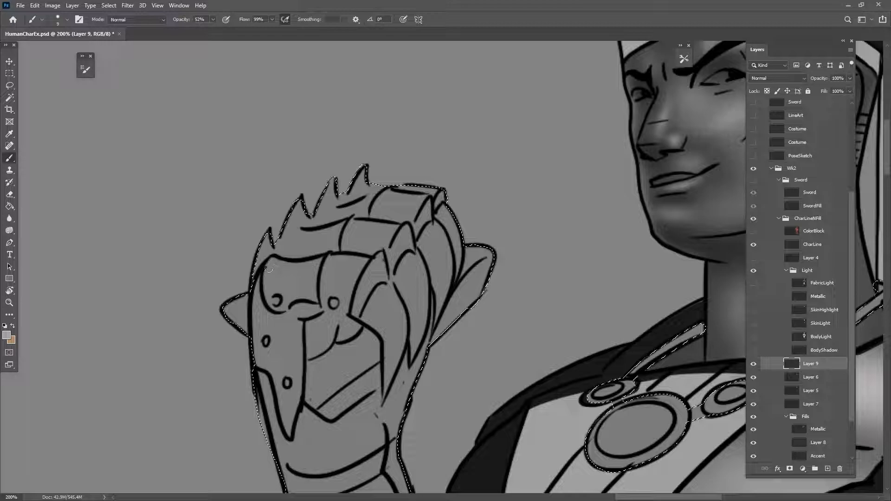
- Paint light highlight bands across the gauntlet's knuckle and finger plates with the 9 px brush at 73% opacity
{"action": "left_click_drag", "start_coordinate": [408, 325], "coordinate": [374, 338]}
{"action": "left_click_drag", "start_coordinate": [268, 289], "coordinate": [326, 283]}
{"action": "key", "text": "ctrl+alt+z"}
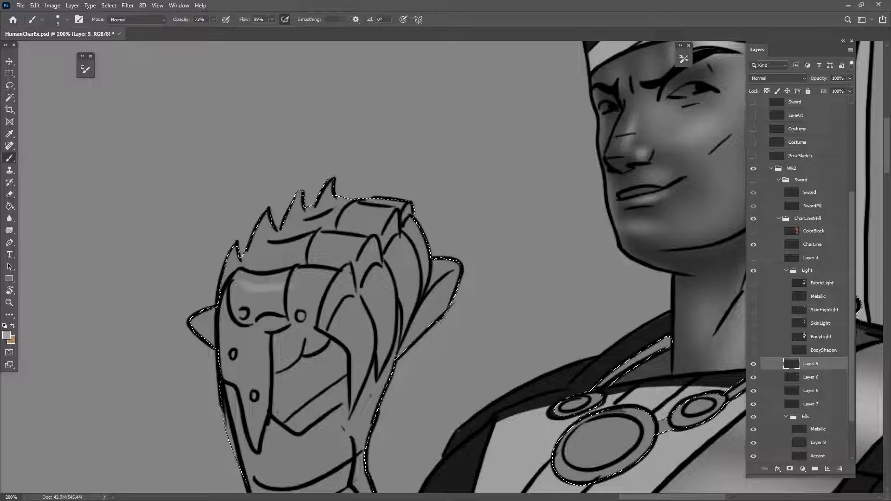
{"action": "left_click_drag", "start_coordinate": [262, 290], "coordinate": [286, 286]}
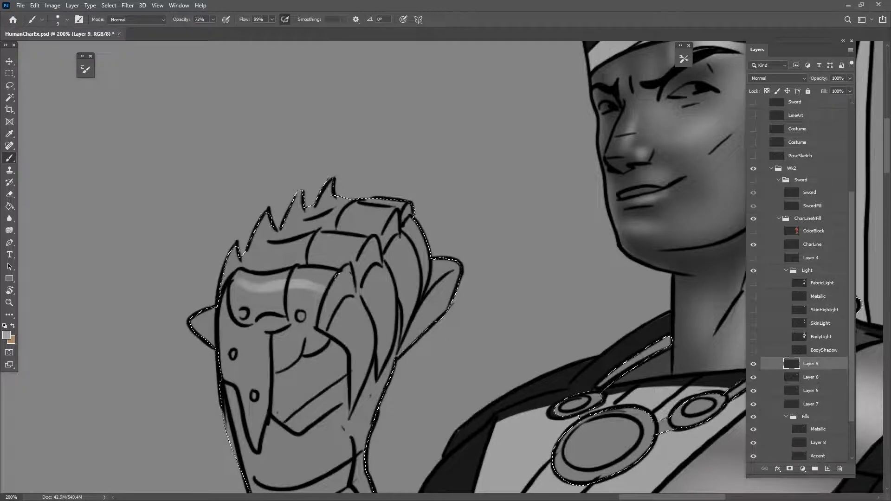
{"action": "left_click_drag", "start_coordinate": [337, 276], "coordinate": [361, 324]}
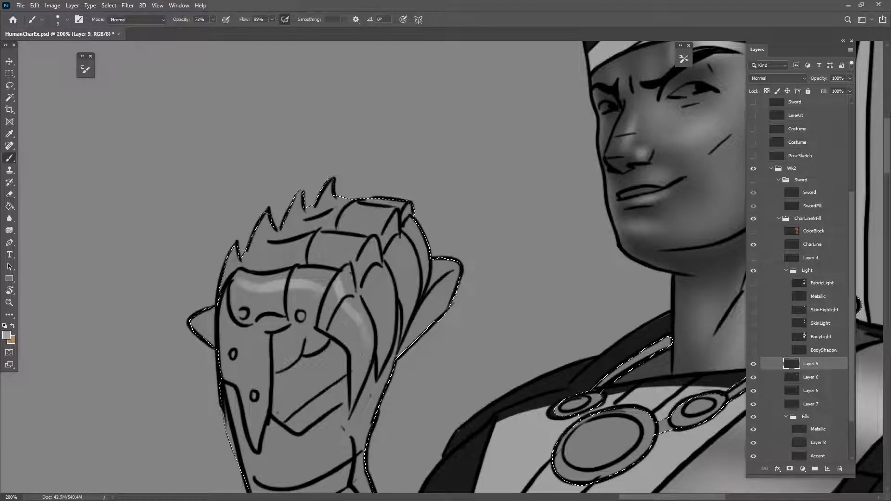
{"action": "left_click_drag", "start_coordinate": [365, 250], "coordinate": [370, 272]}
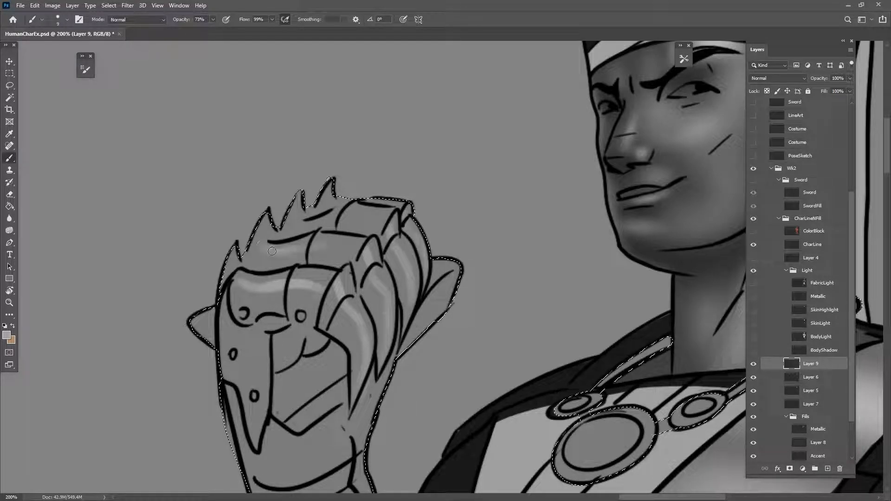
{"action": "left_click_drag", "start_coordinate": [320, 249], "coordinate": [357, 248]}
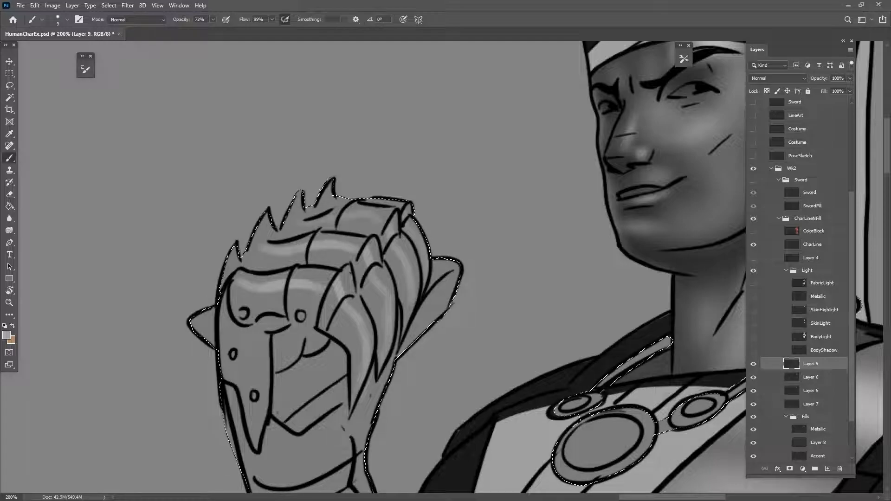
- Paint highlights down the gauntlet's pointed thumb plate and on the two spikes jutting from its sides
{"action": "left_click_drag", "start_coordinate": [435, 399], "coordinate": [471, 341]}
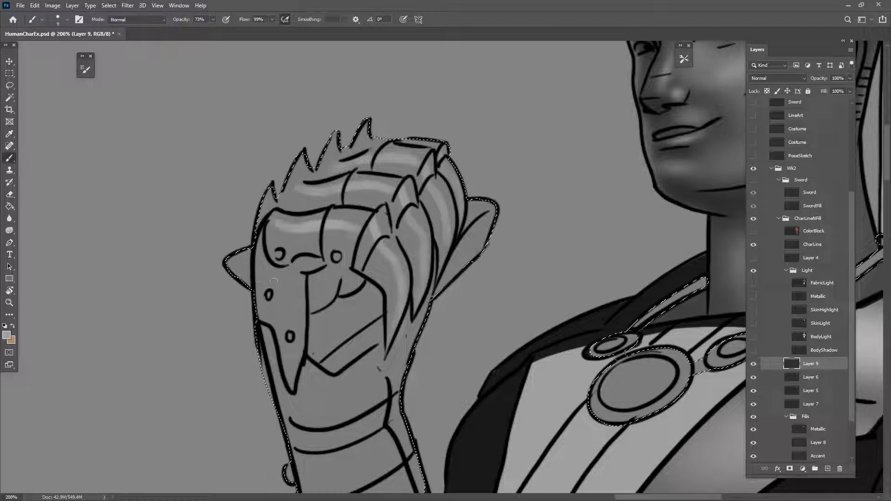
{"action": "mouse_move", "coordinate": [265, 271]}
{"action": "left_mouse_down"}
{"action": "mouse_move", "coordinate": [287, 294]}
{"action": "mouse_move", "coordinate": [291, 329]}
{"action": "left_mouse_up"}
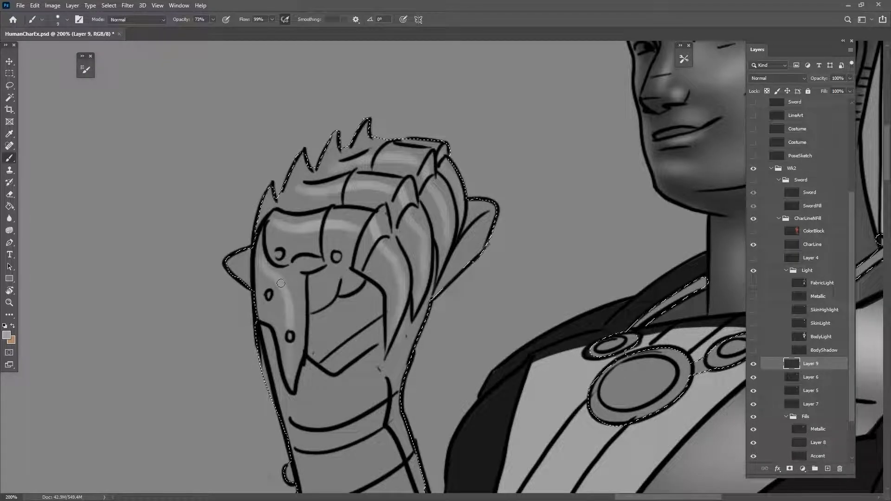
{"action": "left_click_drag", "start_coordinate": [388, 426], "coordinate": [427, 382]}
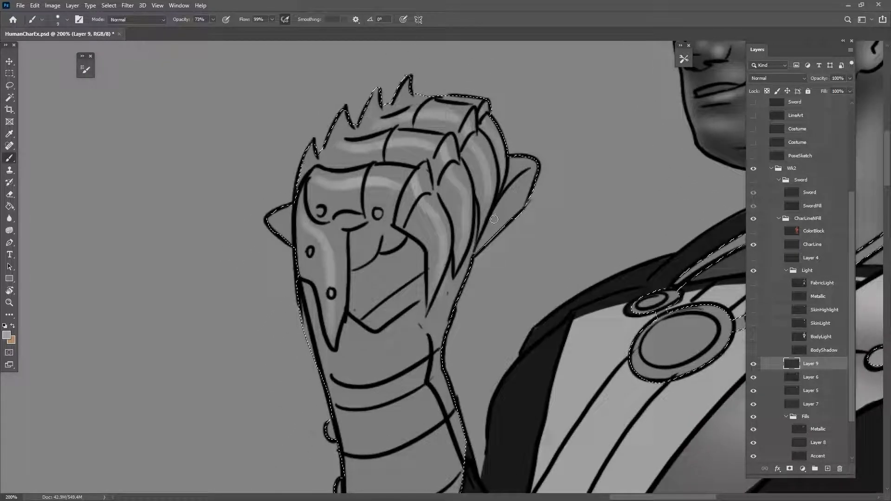
{"action": "left_click_drag", "start_coordinate": [519, 186], "coordinate": [507, 203]}
{"action": "left_click_drag", "start_coordinate": [273, 217], "coordinate": [286, 221]}
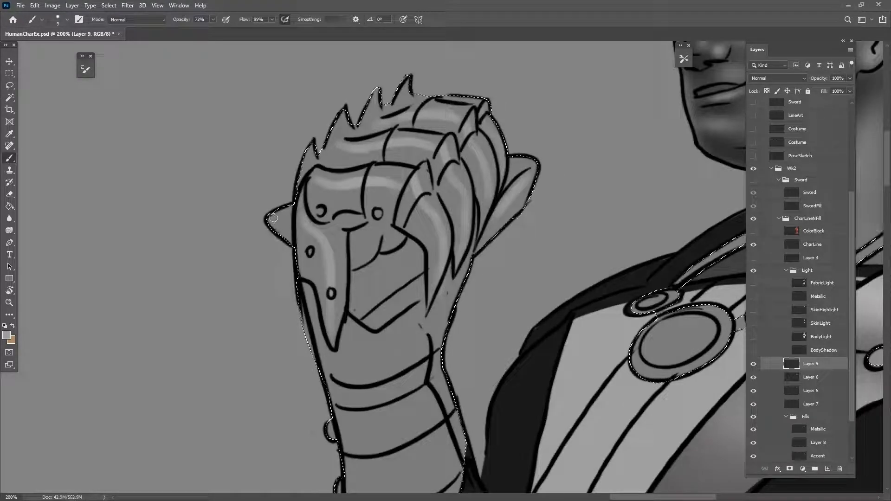
- Highlight the heel of the gauntlet's palm and run a light streak down the forearm bands with the 10 px brush
{"action": "left_click_drag", "start_coordinate": [428, 445], "coordinate": [432, 379]}
{"action": "left_click_drag", "start_coordinate": [405, 308], "coordinate": [388, 328]}
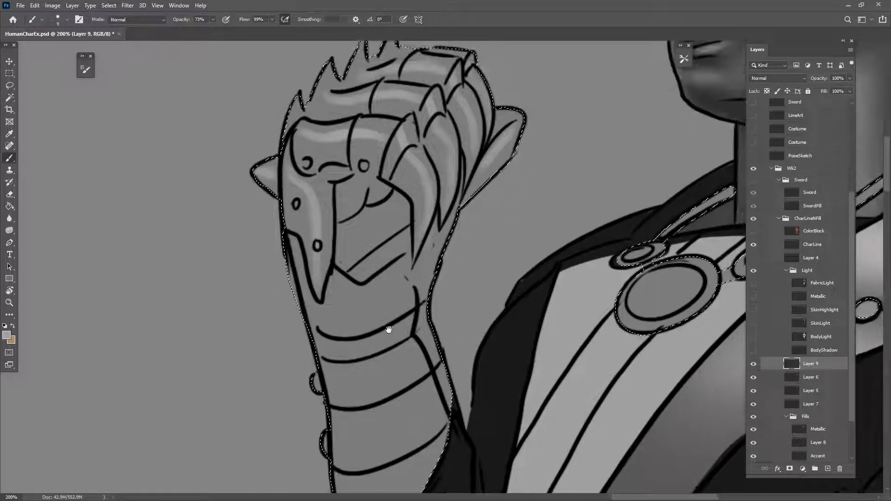
{"action": "mouse_move", "coordinate": [342, 302]}
{"action": "left_mouse_down"}
{"action": "mouse_move", "coordinate": [355, 305]}
{"action": "mouse_move", "coordinate": [347, 304]}
{"action": "left_mouse_up"}
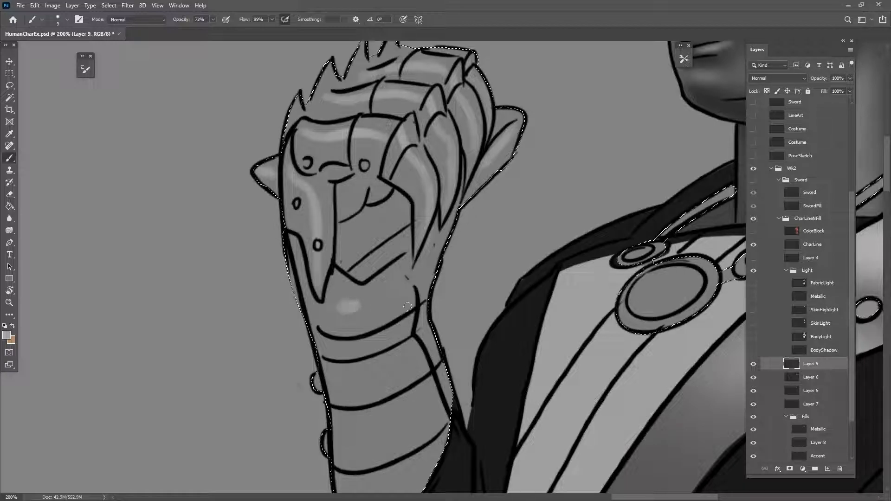
{"action": "key", "text": "bracketright"}
{"action": "key", "text": "bracketright"}
{"action": "key", "text": "bracketleft"}
{"action": "left_click_drag", "start_coordinate": [338, 305], "coordinate": [335, 306]}
{"action": "mouse_move", "coordinate": [384, 392]}
{"action": "left_mouse_down"}
{"action": "mouse_move", "coordinate": [335, 258]}
{"action": "mouse_move", "coordinate": [325, 256]}
{"action": "mouse_move", "coordinate": [347, 418]}
{"action": "left_mouse_up"}
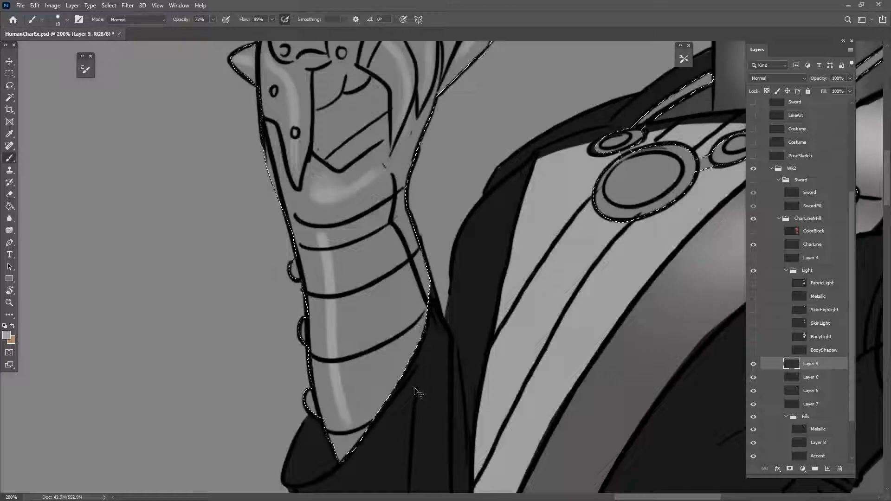
- Clear the selection and examine the gauntlet's highlights against the rest of the upper body
{"action": "key", "text": "ctrl+minus"}
{"action": "key", "text": "ctrl+minus"}
{"action": "key", "text": "ctrl+d"}
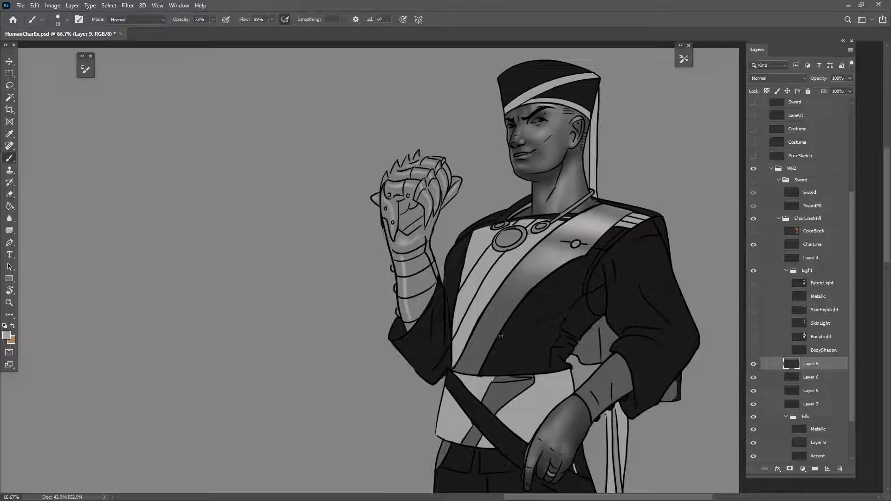
{"action": "left_click_drag", "start_coordinate": [511, 427], "coordinate": [506, 446]}
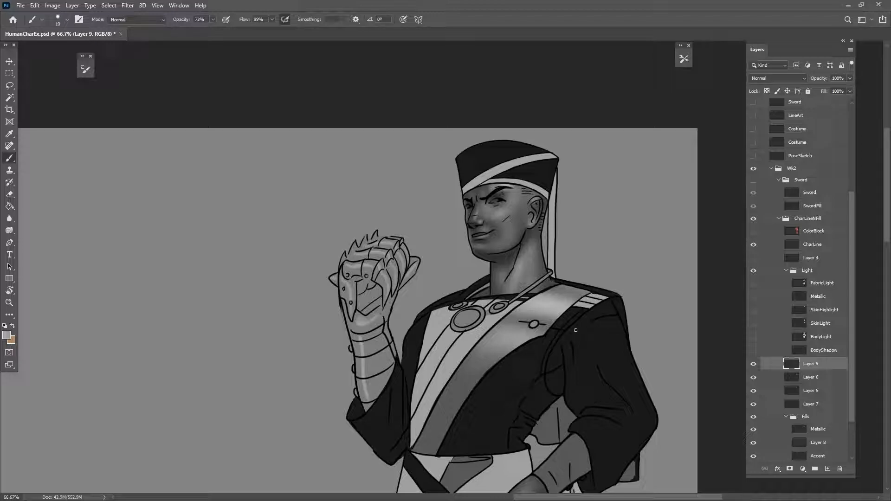
{"action": "left_click_drag", "start_coordinate": [582, 322], "coordinate": [563, 293]}
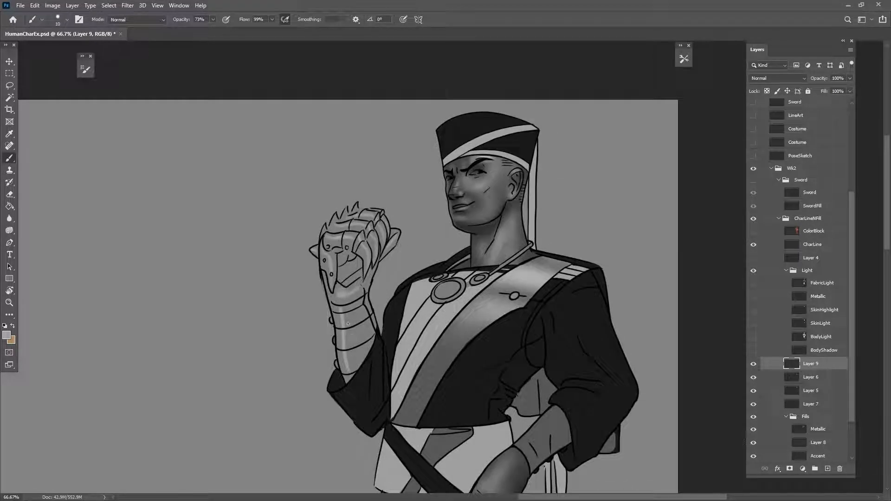
- Load the Metallic fill as a selection, sample a dark grey and add a layer above Layer 9
{"action": "left_click", "coordinate": [798, 434], "text": "ctrl"}
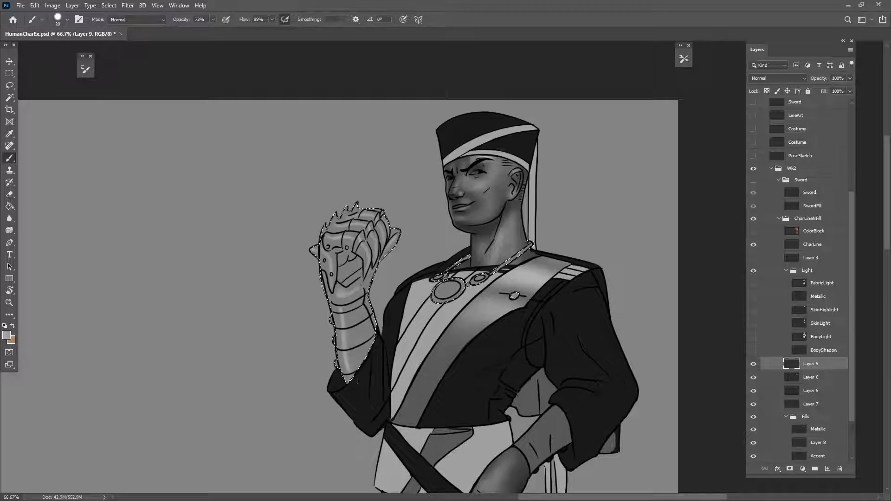
{"action": "left_click_drag", "start_coordinate": [540, 407], "coordinate": [526, 407]}
{"action": "left_click", "coordinate": [481, 296], "text": "alt"}
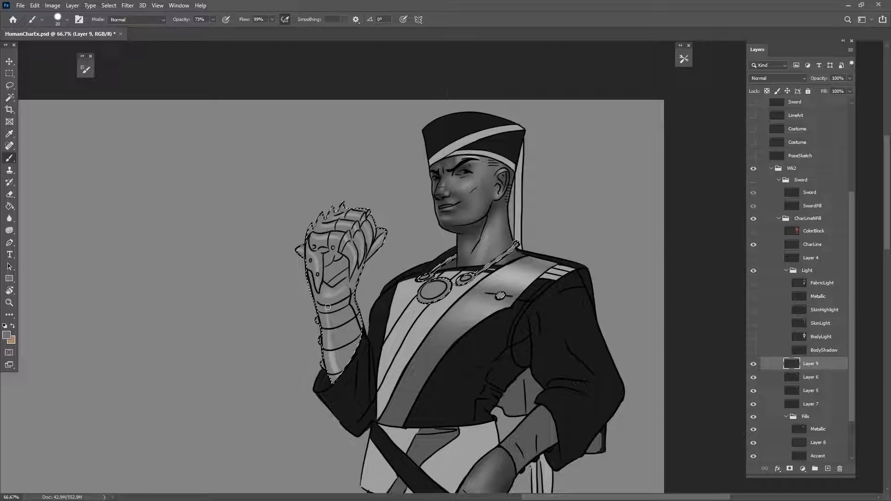
{"action": "left_click", "coordinate": [475, 232], "text": "alt"}
{"action": "left_click", "coordinate": [827, 469]}
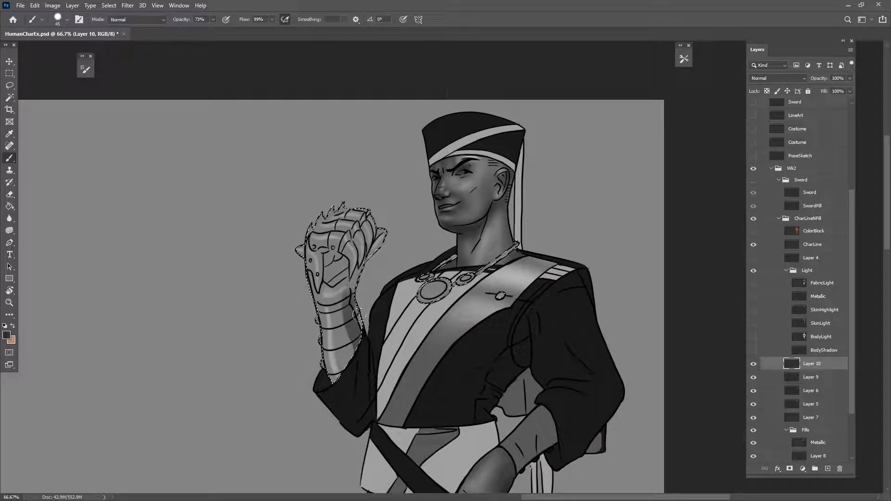
- Paint a dark shadow into the gauntlet's palm opening with the 45 px brush and soften it with the Eraser at 71% opacity
{"action": "left_click_drag", "start_coordinate": [332, 257], "coordinate": [330, 256]}
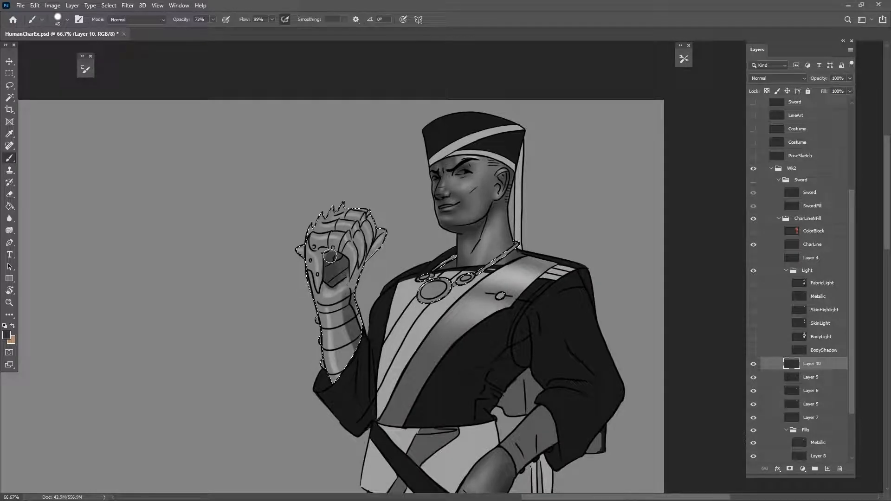
{"action": "left_click_drag", "start_coordinate": [444, 346], "coordinate": [479, 346]}
{"action": "left_click_drag", "start_coordinate": [493, 468], "coordinate": [468, 412]}
{"action": "key", "text": "e"}
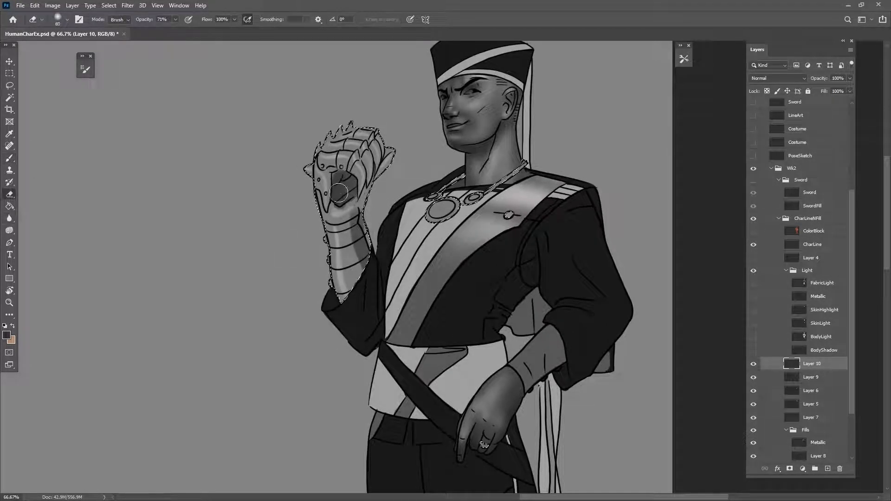
{"action": "left_click_drag", "start_coordinate": [341, 191], "coordinate": [352, 184]}
{"action": "key", "text": "bracketleft"}
{"action": "key", "text": "bracketleft"}
{"action": "key", "text": "bracketleft"}
{"action": "key", "text": "bracketleft"}
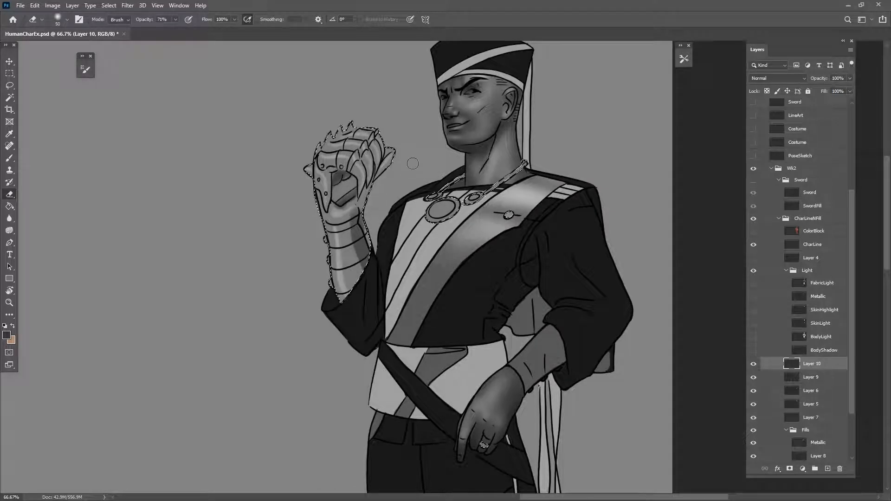
- Deepen the shadow at the top of the palm opening, beneath the curled fingers, with the Brush tool at 73% opacity
{"action": "key", "text": "b"}
{"action": "left_click", "coordinate": [339, 184]}
{"action": "left_click_drag", "start_coordinate": [353, 197], "coordinate": [327, 288]}
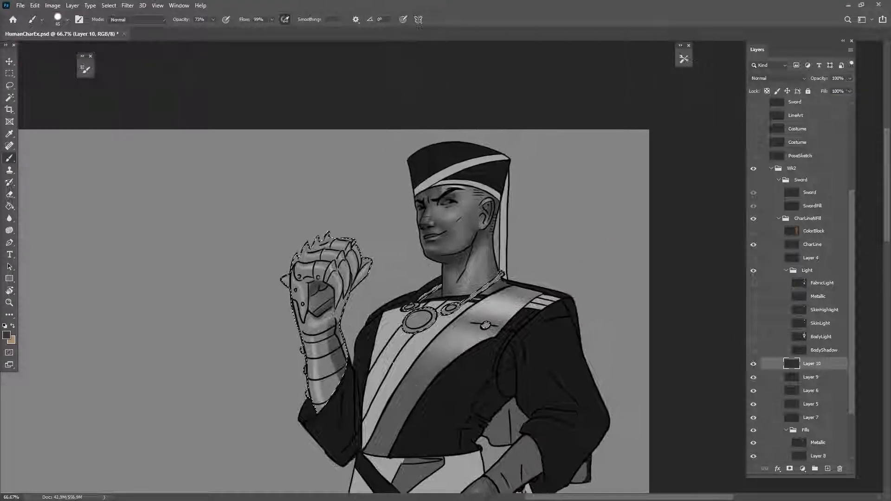
{"action": "mouse_move", "coordinate": [427, 421]}
{"action": "left_mouse_down"}
{"action": "mouse_move", "coordinate": [423, 325]}
{"action": "mouse_move", "coordinate": [421, 426]}
{"action": "mouse_move", "coordinate": [423, 416]}
{"action": "left_mouse_up"}
{"action": "key", "text": "bracketleft"}
{"action": "key", "text": "bracketleft"}
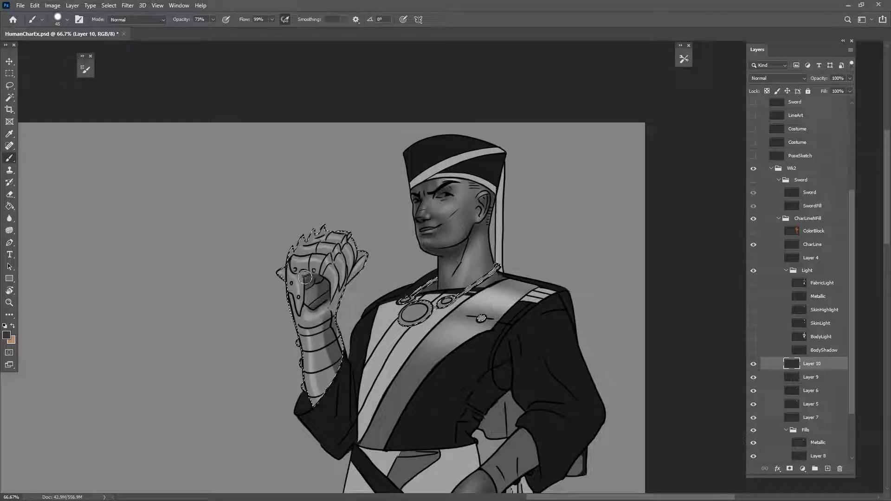
{"action": "left_click", "coordinate": [306, 274]}
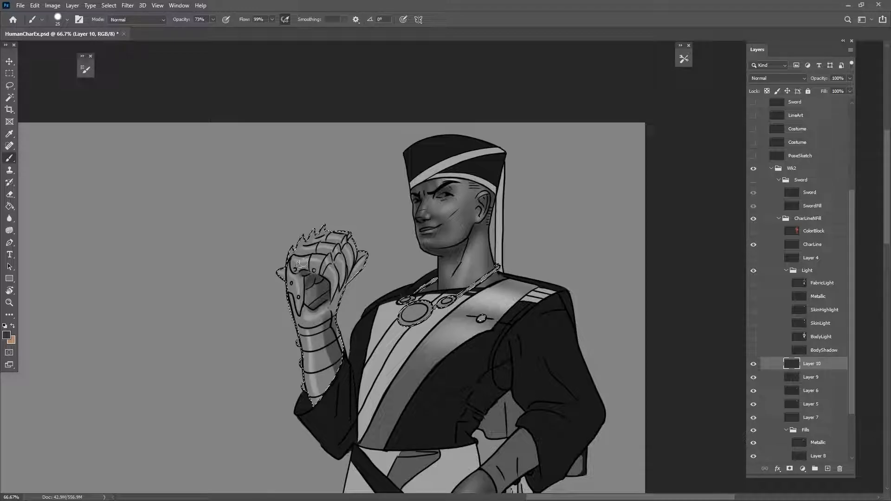
- Paint narrow shadows behind the front knuckle plates and between the finger plates with the 8 px brush
{"action": "key", "text": "ctrl"}
{"action": "key", "text": "ctrl+plus"}
{"action": "key", "text": "ctrl+plus"}
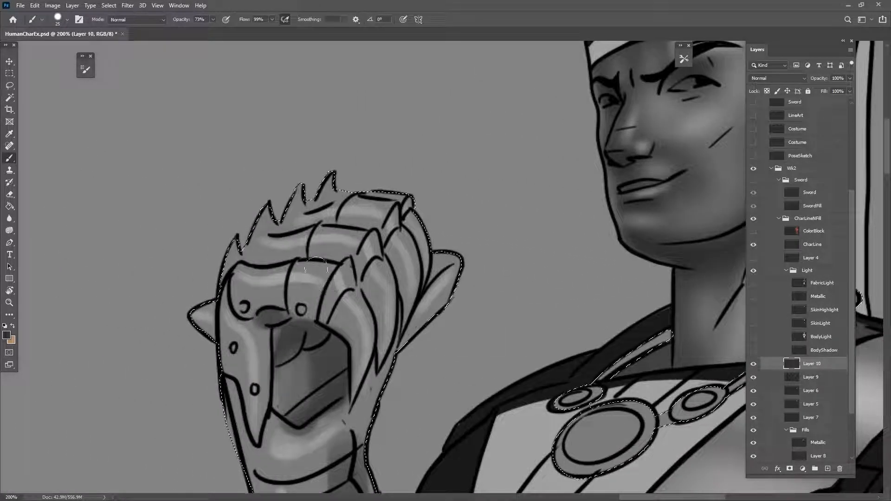
{"action": "key", "text": "p"}
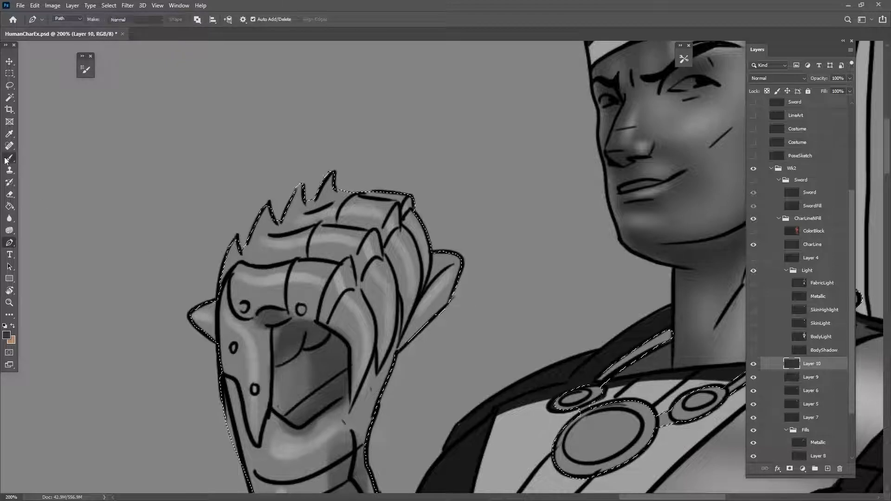
{"action": "key", "text": "b"}
{"action": "mouse_move", "coordinate": [257, 260]}
{"action": "left_mouse_down"}
{"action": "mouse_move", "coordinate": [322, 255]}
{"action": "mouse_move", "coordinate": [292, 256]}
{"action": "left_mouse_up"}
{"action": "mouse_move", "coordinate": [355, 263]}
{"action": "left_mouse_down"}
{"action": "mouse_move", "coordinate": [380, 318]}
{"action": "mouse_move", "coordinate": [366, 292]}
{"action": "mouse_move", "coordinate": [377, 343]}
{"action": "mouse_move", "coordinate": [378, 318]}
{"action": "mouse_move", "coordinate": [378, 339]}
{"action": "mouse_move", "coordinate": [359, 280]}
{"action": "left_mouse_up"}
{"action": "left_click_drag", "start_coordinate": [267, 260], "coordinate": [246, 260]}
{"action": "mouse_move", "coordinate": [284, 228]}
{"action": "left_mouse_down"}
{"action": "mouse_move", "coordinate": [314, 225]}
{"action": "mouse_move", "coordinate": [281, 227]}
{"action": "left_mouse_up"}
{"action": "mouse_move", "coordinate": [344, 224]}
{"action": "left_mouse_down"}
{"action": "mouse_move", "coordinate": [376, 233]}
{"action": "mouse_move", "coordinate": [402, 287]}
{"action": "left_mouse_up"}
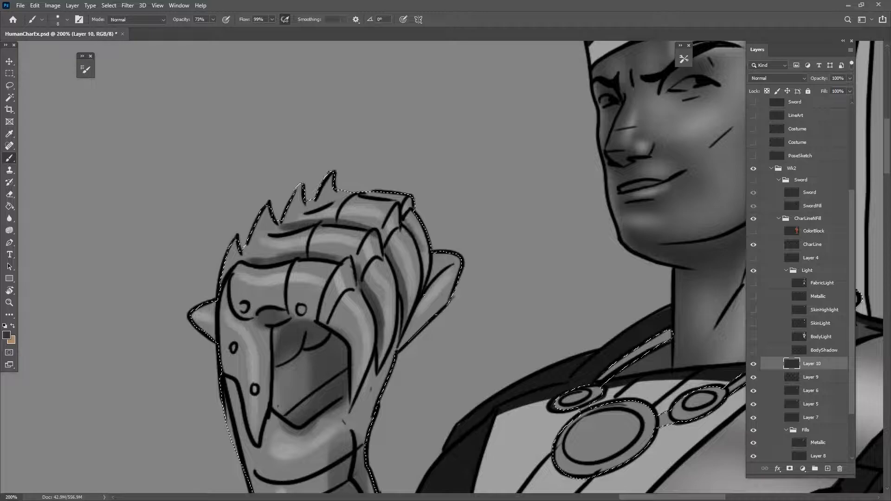
- Paint thin dark reflection bands along the gauntlet's knuckle and finger plates with the 8 px brush at 73% opacity
{"action": "left_click_drag", "start_coordinate": [341, 423], "coordinate": [426, 397]}
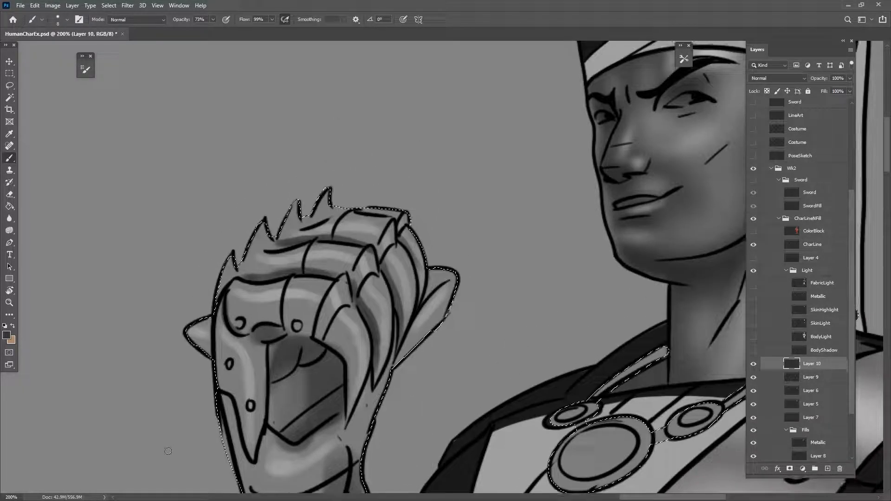
{"action": "left_click_drag", "start_coordinate": [232, 296], "coordinate": [323, 307]}
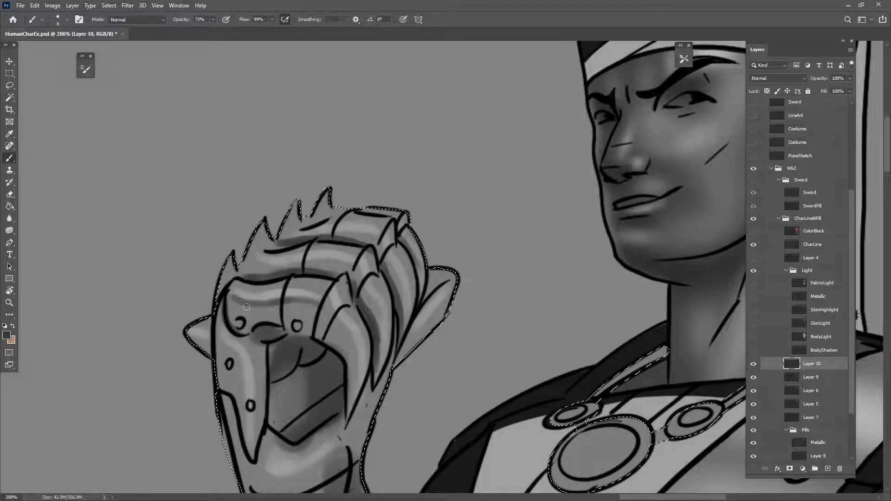
{"action": "mouse_move", "coordinate": [327, 302]}
{"action": "left_mouse_down"}
{"action": "mouse_move", "coordinate": [349, 332]}
{"action": "mouse_move", "coordinate": [354, 377]}
{"action": "left_mouse_up"}
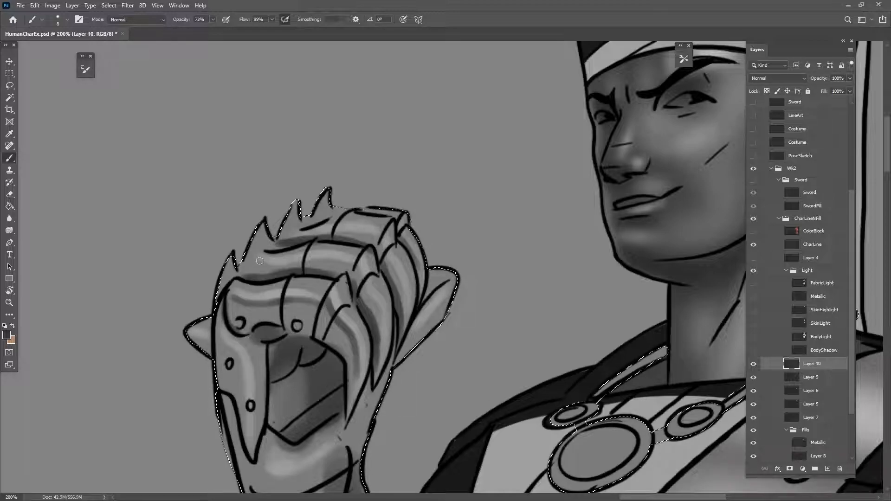
{"action": "mouse_move", "coordinate": [253, 261]}
{"action": "left_mouse_down"}
{"action": "mouse_move", "coordinate": [350, 266]}
{"action": "mouse_move", "coordinate": [376, 304]}
{"action": "mouse_move", "coordinate": [385, 349]}
{"action": "left_mouse_up"}
{"action": "left_click_drag", "start_coordinate": [345, 231], "coordinate": [354, 231]}
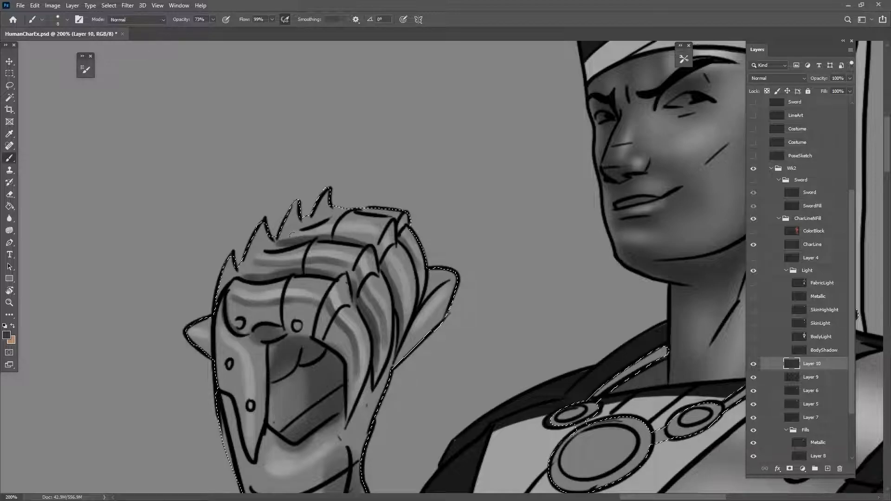
{"action": "mouse_move", "coordinate": [294, 236]}
{"action": "left_mouse_down"}
{"action": "mouse_move", "coordinate": [380, 238]}
{"action": "mouse_move", "coordinate": [407, 319]}
{"action": "left_mouse_up"}
{"action": "left_click_drag", "start_coordinate": [405, 370], "coordinate": [444, 357]}
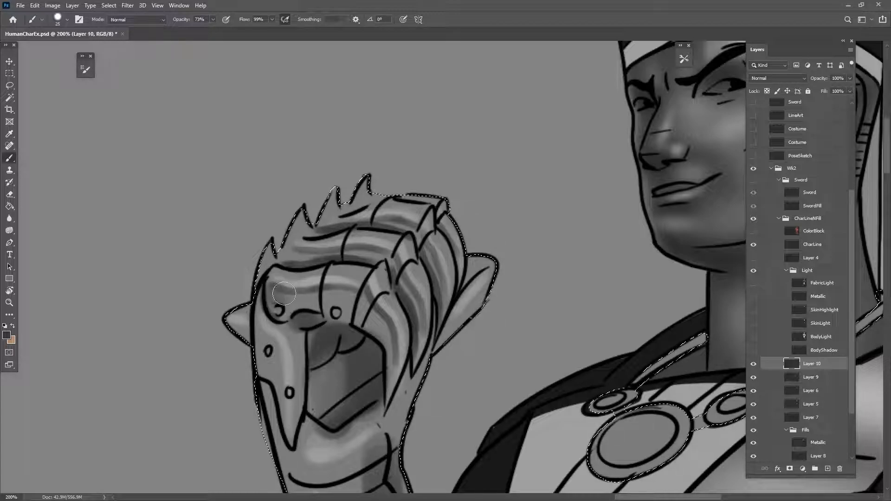
- Broaden and blend the dark bands on the knuckle and finger plates with larger brushes, going down to about 13 px
{"action": "mouse_move", "coordinate": [294, 289]}
{"action": "left_mouse_down"}
{"action": "mouse_move", "coordinate": [320, 288]}
{"action": "mouse_move", "coordinate": [285, 300]}
{"action": "mouse_move", "coordinate": [354, 297]}
{"action": "mouse_move", "coordinate": [313, 296]}
{"action": "mouse_move", "coordinate": [362, 301]}
{"action": "mouse_move", "coordinate": [315, 295]}
{"action": "mouse_move", "coordinate": [343, 297]}
{"action": "mouse_move", "coordinate": [374, 316]}
{"action": "mouse_move", "coordinate": [377, 329]}
{"action": "mouse_move", "coordinate": [360, 298]}
{"action": "mouse_move", "coordinate": [368, 321]}
{"action": "mouse_move", "coordinate": [364, 300]}
{"action": "mouse_move", "coordinate": [395, 352]}
{"action": "left_mouse_up"}
{"action": "key", "text": "bracketright"}
{"action": "key", "text": "bracketright"}
{"action": "key", "text": "bracketleft"}
{"action": "key", "text": "bracketleft"}
{"action": "key", "text": "bracketleft"}
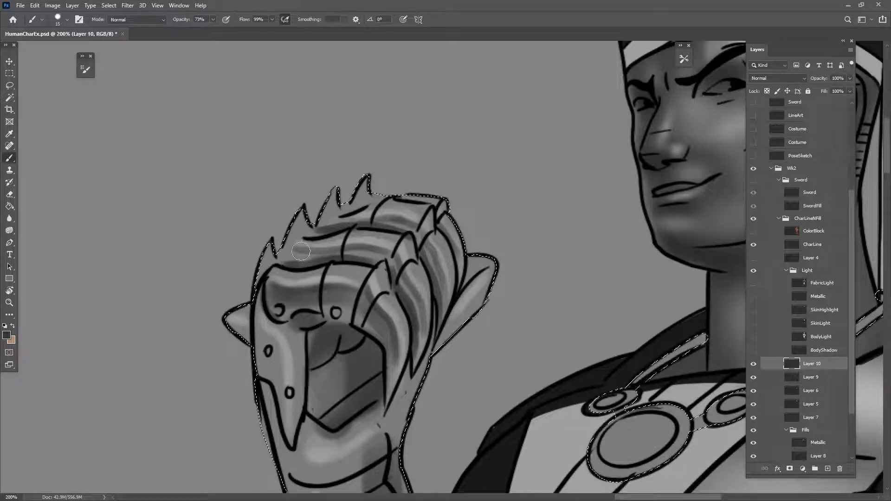
{"action": "mouse_move", "coordinate": [375, 251]}
{"action": "left_mouse_down"}
{"action": "mouse_move", "coordinate": [349, 254]}
{"action": "mouse_move", "coordinate": [387, 254]}
{"action": "mouse_move", "coordinate": [351, 252]}
{"action": "mouse_move", "coordinate": [397, 267]}
{"action": "mouse_move", "coordinate": [417, 305]}
{"action": "left_mouse_up"}
{"action": "key", "text": "bracketleft"}
{"action": "key", "text": "bracketleft"}
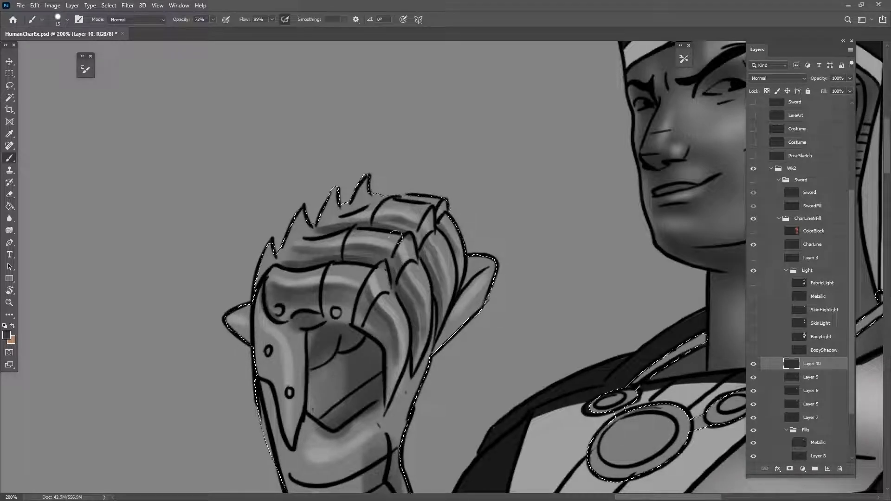
{"action": "left_click_drag", "start_coordinate": [383, 220], "coordinate": [400, 229]}
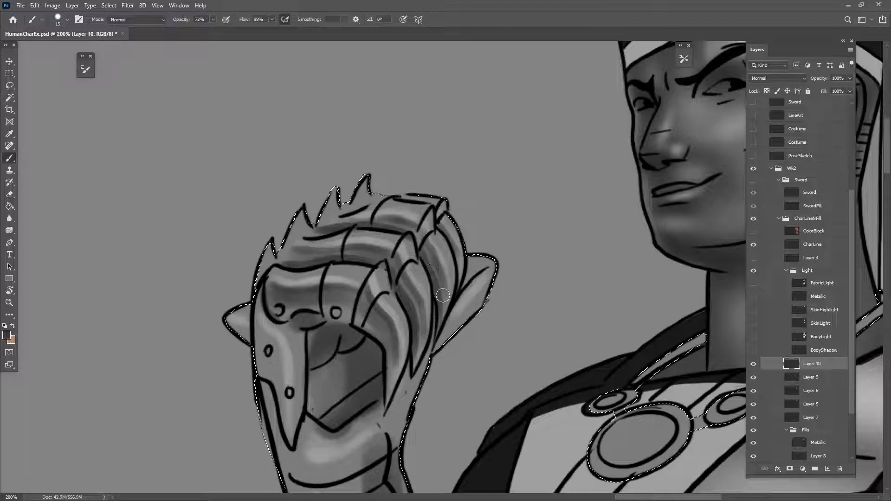
- Paint a soft shadow down the outer side of the gauntlet's riveted thumb plate with an enlarged brush
{"action": "scroll", "coordinate": [445, 427], "scroll_direction": "down", "scroll_amount": 5}
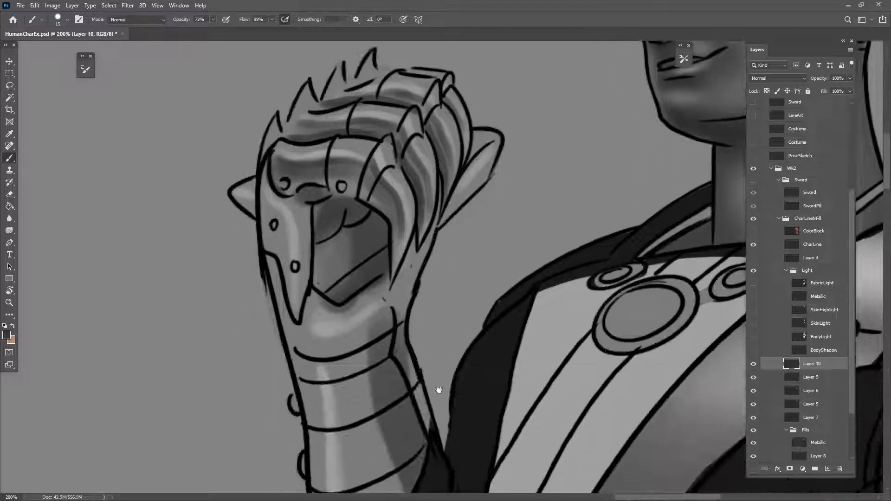
{"action": "key", "text": "bracketright"}
{"action": "key", "text": "bracketright"}
{"action": "key", "text": "bracketright"}
{"action": "mouse_move", "coordinate": [267, 229]}
{"action": "left_mouse_down"}
{"action": "mouse_move", "coordinate": [268, 210]}
{"action": "mouse_move", "coordinate": [288, 278]}
{"action": "left_mouse_up"}
{"action": "key", "text": "bracketleft"}
{"action": "key", "text": "bracketleft"}
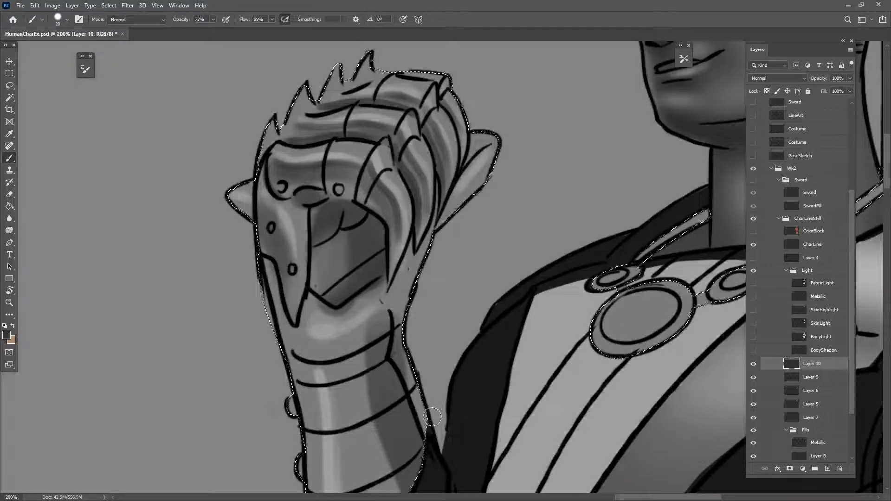
- Shade the gauntlet's forearm with the 40 px brush and clear the selection
{"action": "key", "text": "ctrl+minus"}
{"action": "key", "text": "ctrl+h"}
{"action": "key", "text": "ctrl+minus"}
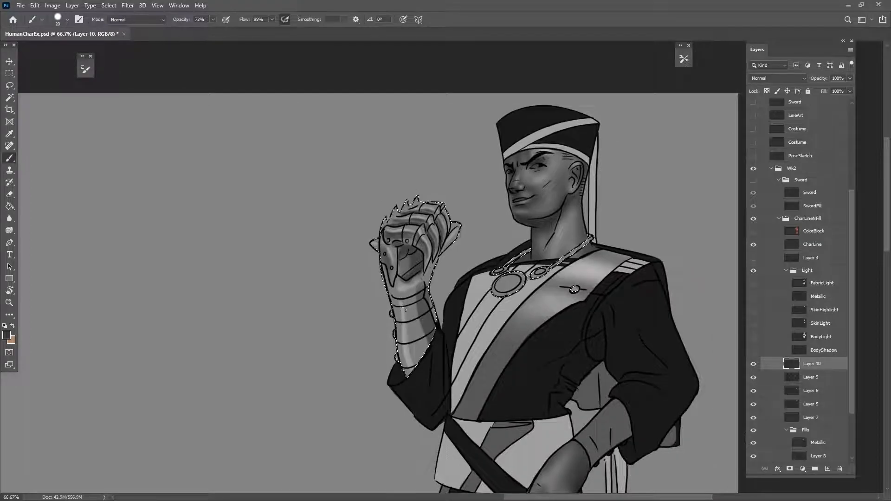
{"action": "key", "text": "bracketright"}
{"action": "key", "text": "bracketright"}
{"action": "key", "text": "bracketright"}
{"action": "mouse_move", "coordinate": [414, 313]}
{"action": "left_mouse_down"}
{"action": "mouse_move", "coordinate": [411, 291]}
{"action": "mouse_move", "coordinate": [413, 307]}
{"action": "mouse_move", "coordinate": [415, 291]}
{"action": "mouse_move", "coordinate": [424, 304]}
{"action": "left_mouse_up"}
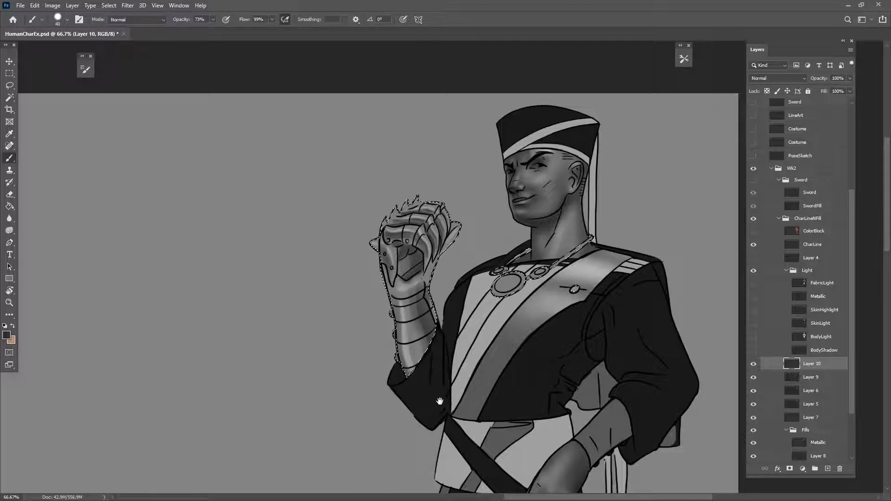
{"action": "key", "text": "ctrl+d"}
{"action": "scroll", "coordinate": [510, 365], "scroll_direction": "right", "scroll_amount": 3}
{"action": "scroll", "coordinate": [510, 365], "scroll_direction": "right", "scroll_amount": 3}
{"action": "scroll", "coordinate": [556, 385], "scroll_direction": "down", "scroll_amount": 2}
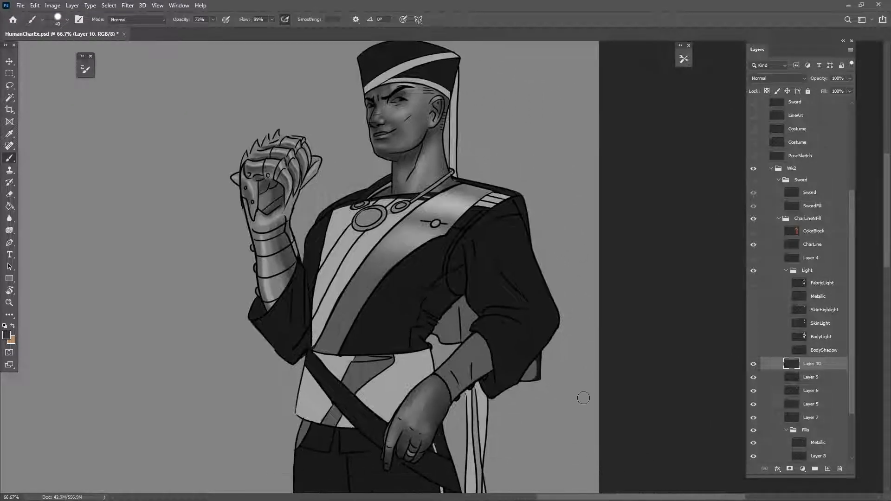
{"action": "scroll", "coordinate": [579, 400], "scroll_direction": "down", "scroll_amount": 1}
{"action": "scroll", "coordinate": [577, 402], "scroll_direction": "left", "scroll_amount": 1}
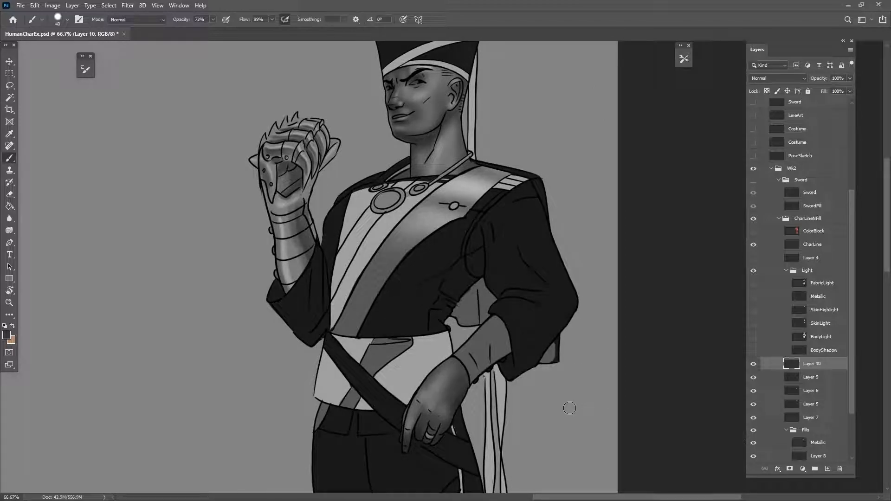
- Delete Layers 10, 9, 6, 5 and 7 and show the Light group's layers from BodyShadow up to FabricLight
{"action": "left_click", "coordinate": [825, 417], "text": "shift"}
{"action": "left_click_drag", "start_coordinate": [825, 418], "coordinate": [839, 469]}
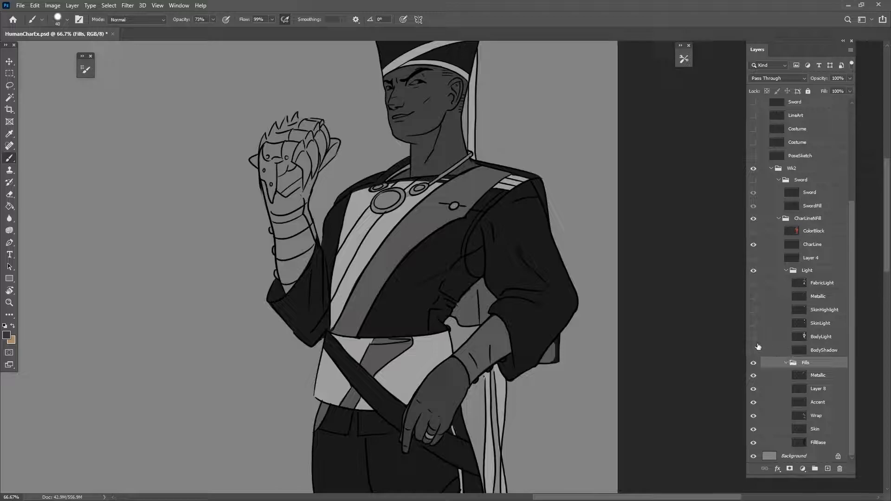
{"action": "left_click_drag", "start_coordinate": [753, 348], "coordinate": [754, 283]}
- Bring the whole character into view at 33.3% zoom and activate the Move tool
{"action": "key", "text": "ctrl+minus"}
{"action": "key", "text": "ctrl+minus"}
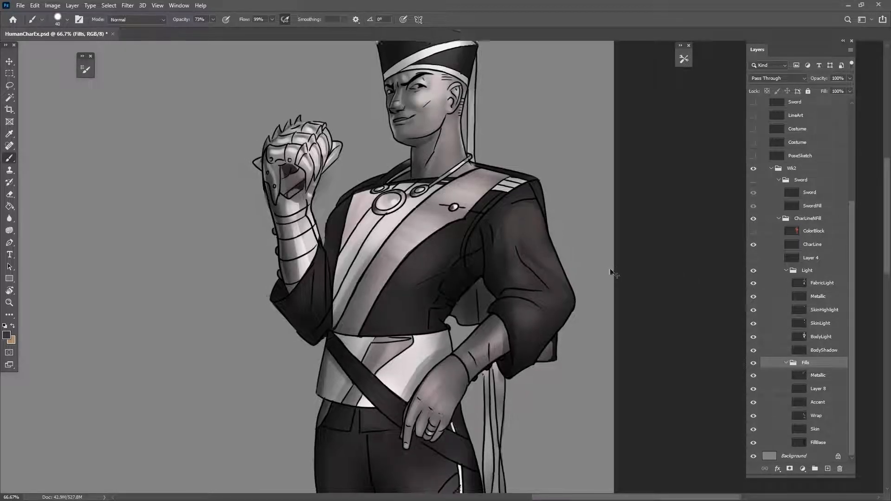
{"action": "left_click_drag", "start_coordinate": [529, 360], "coordinate": [471, 283]}
{"action": "left_click_drag", "start_coordinate": [401, 254], "coordinate": [408, 262]}
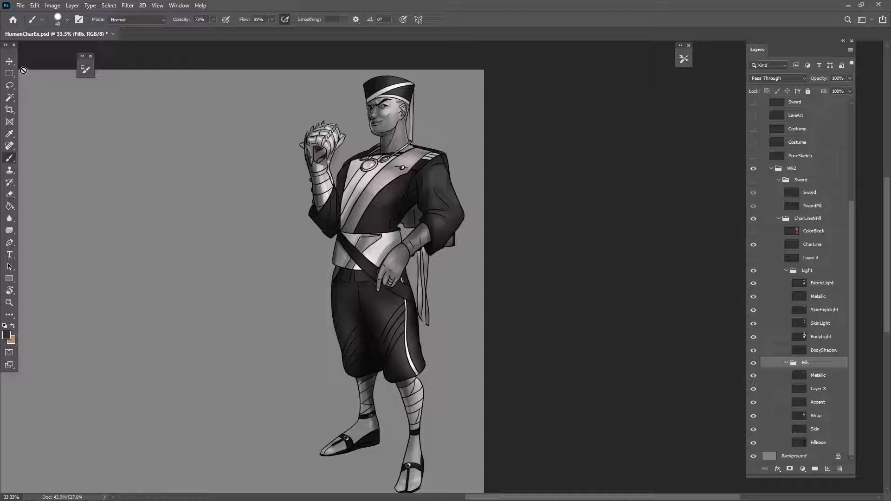
{"action": "left_click", "coordinate": [9, 61]}
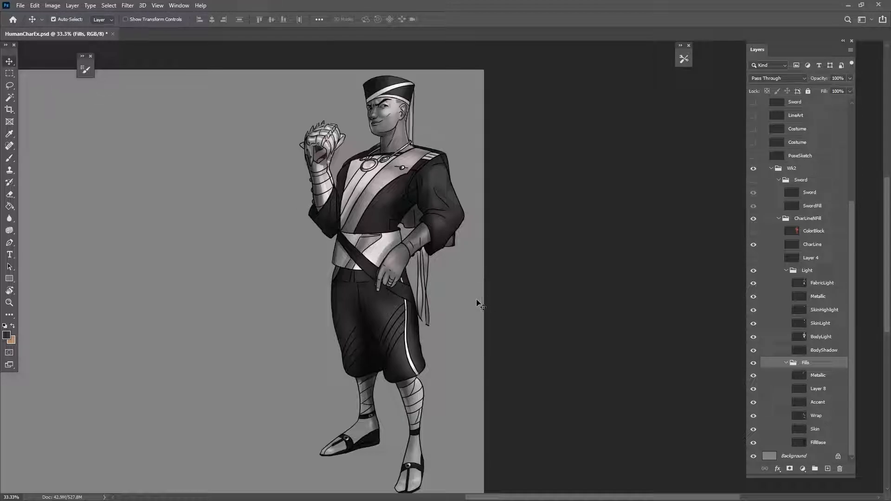